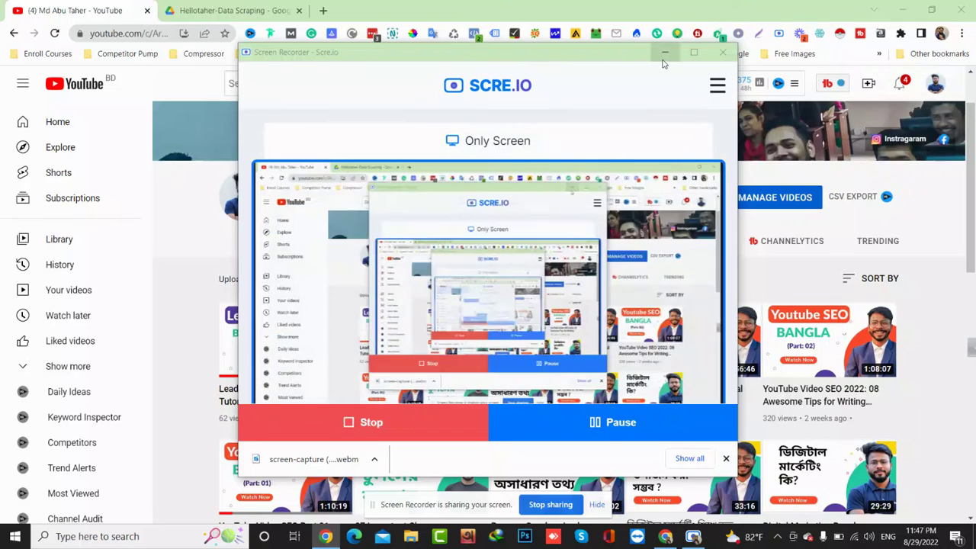
- Bring up the Upwork 'data scraping' freelancer search results
click(665, 52)
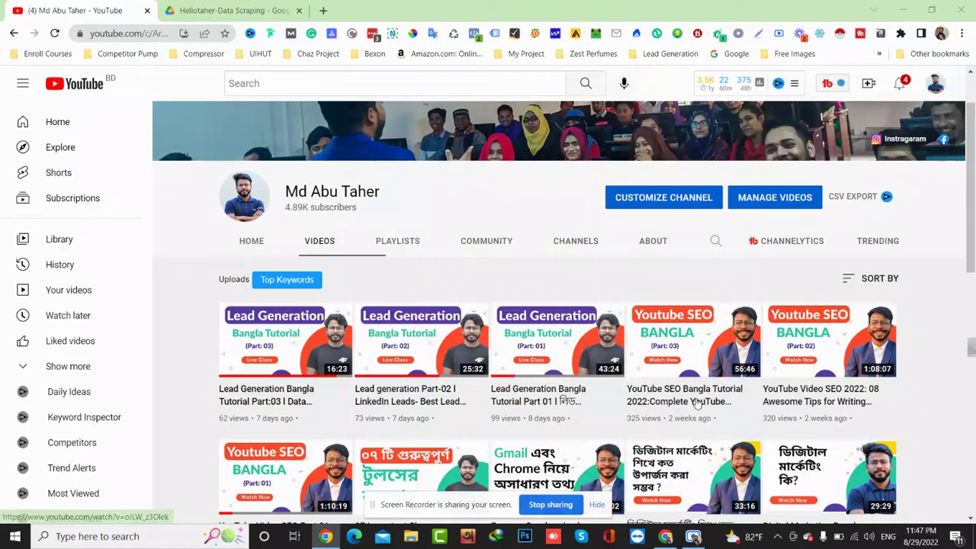
click(596, 504)
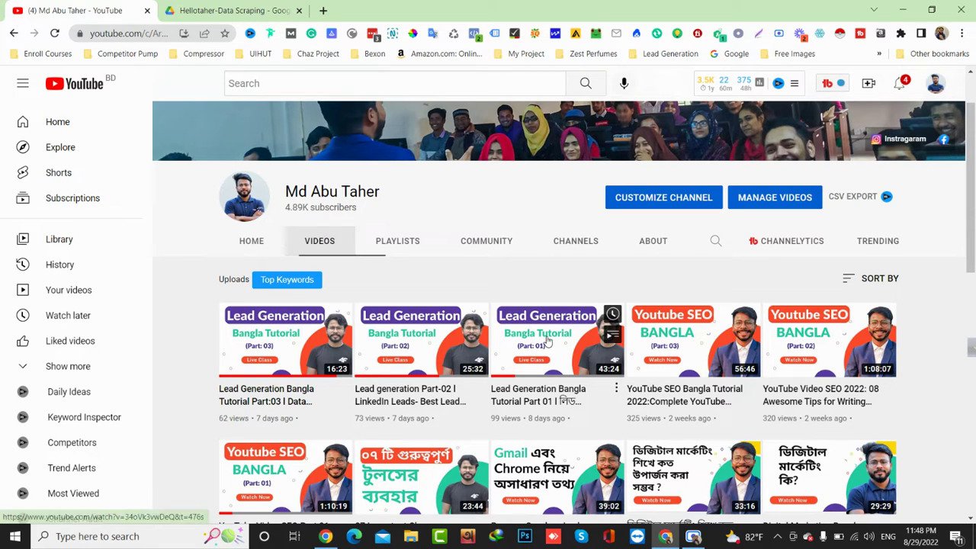
click(693, 536)
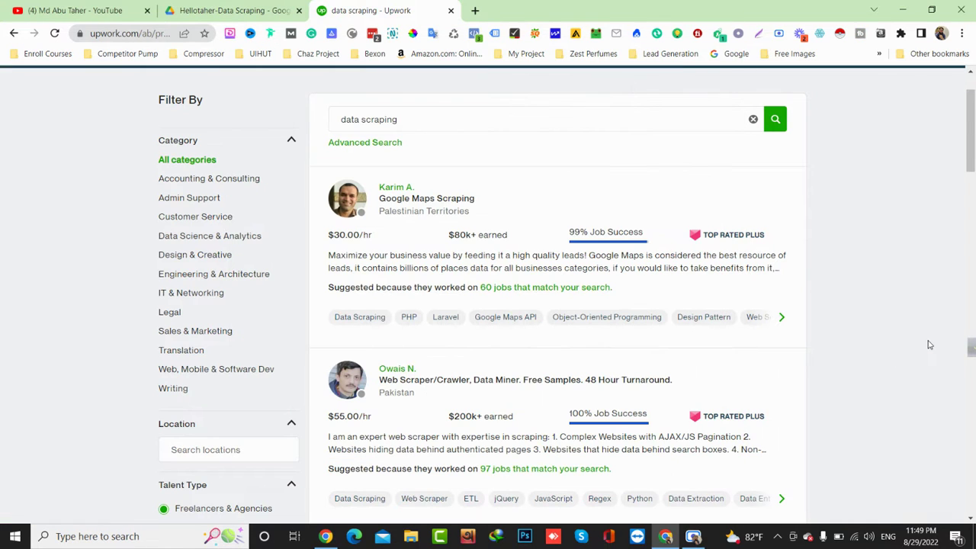
- Browse the results and open the top-rated Web Scraper/Crawler freelancer's profile
scroll(928, 345, up, 1)
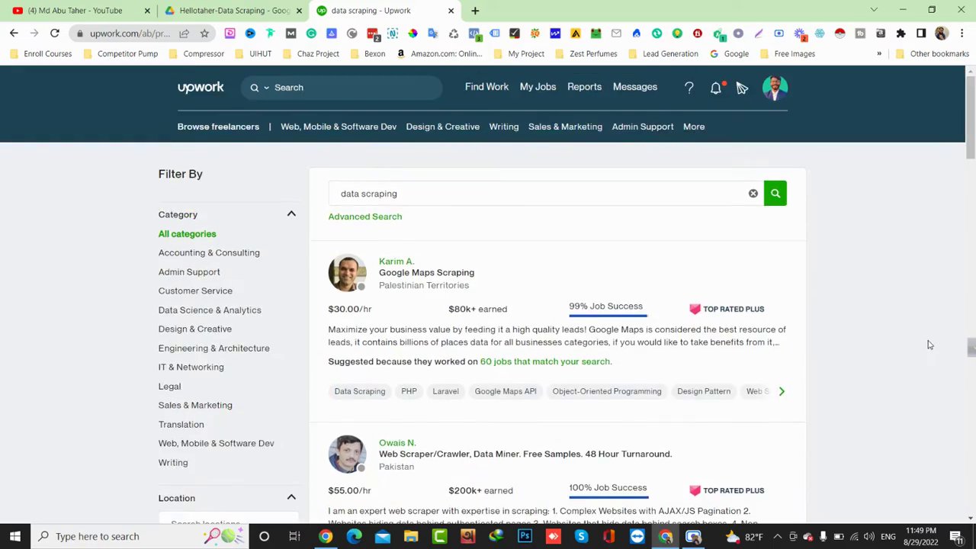
scroll(929, 345, down, 3)
scroll(929, 345, down, 10)
scroll(929, 345, up, 5)
scroll(929, 345, up, 10)
scroll(623, 306, down, 1)
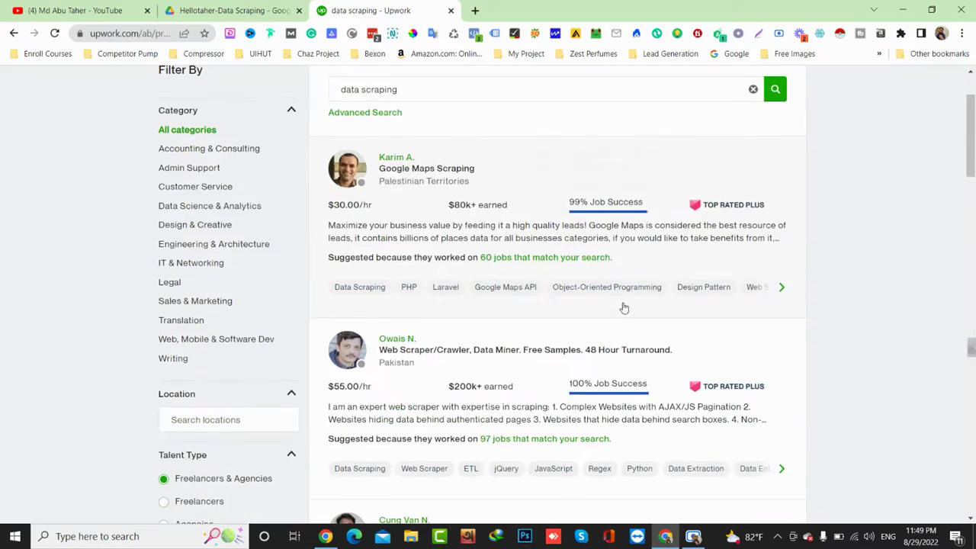
scroll(624, 306, down, 2)
scroll(624, 307, down, 1)
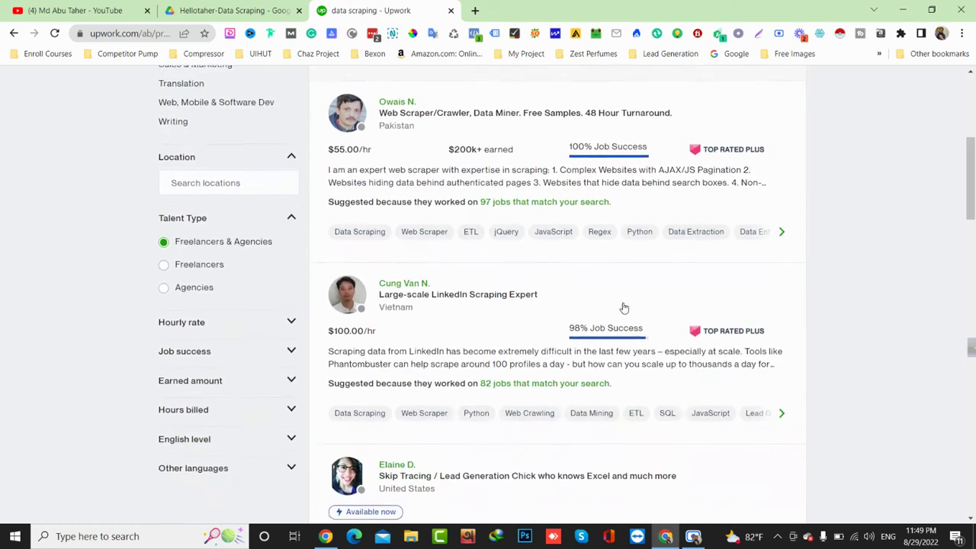
scroll(624, 307, up, 1)
scroll(624, 306, up, 3)
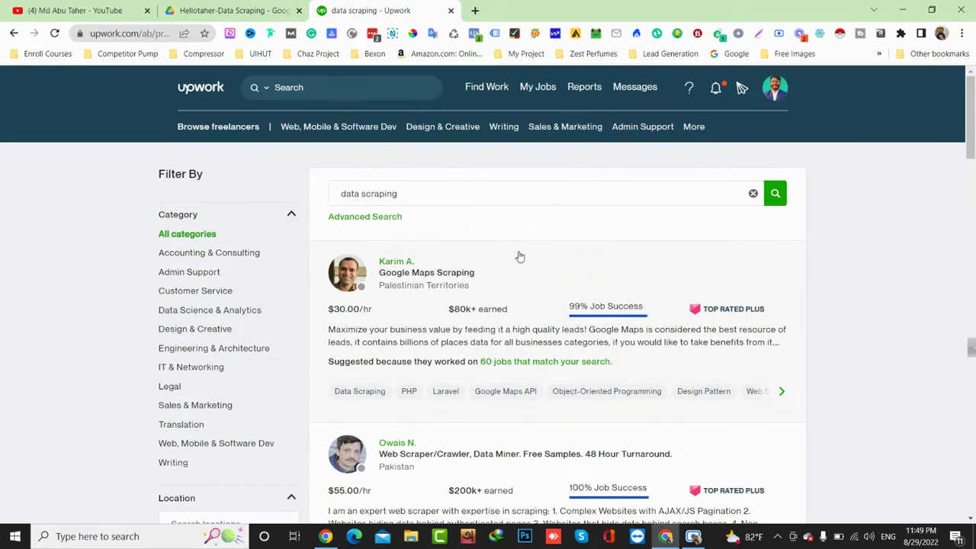
scroll(503, 284, down, 3)
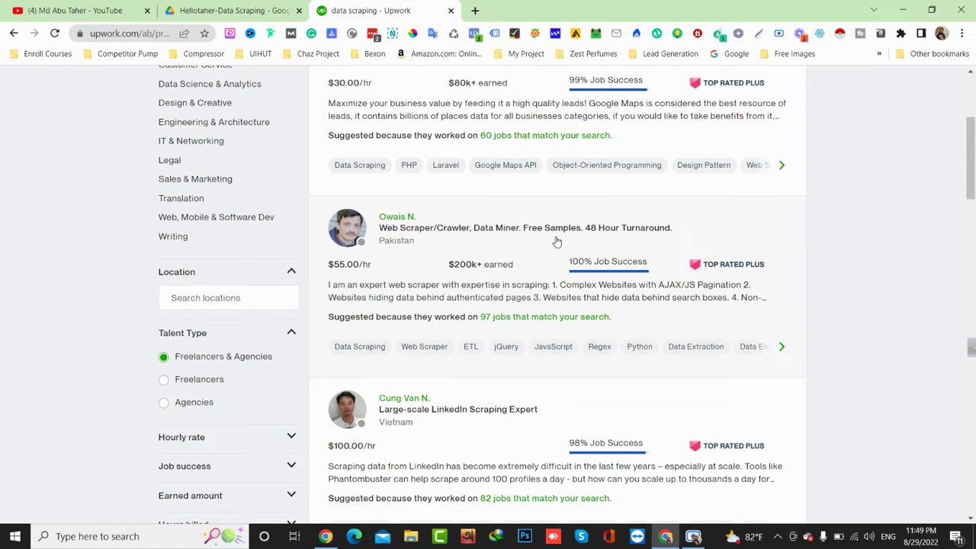
scroll(731, 255, down, 1)
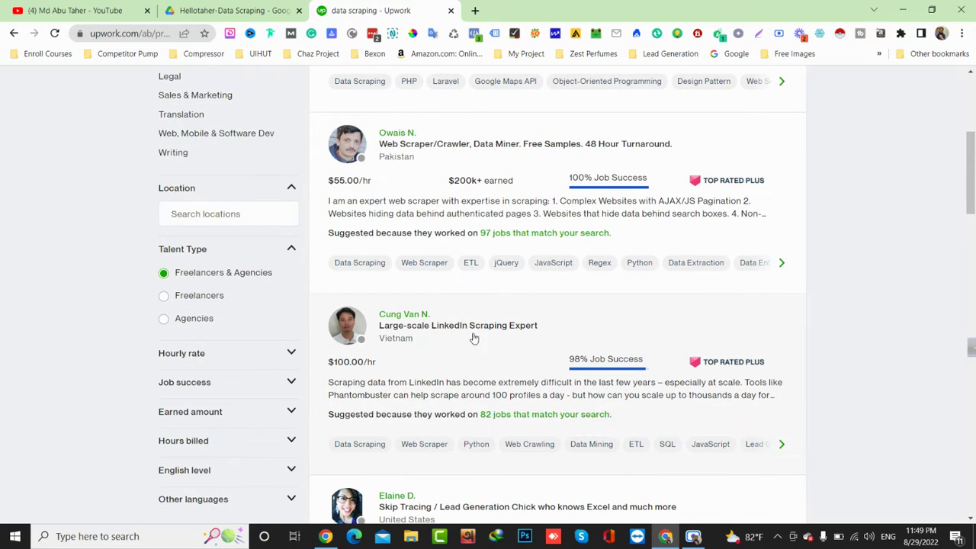
scroll(534, 335, down, 3)
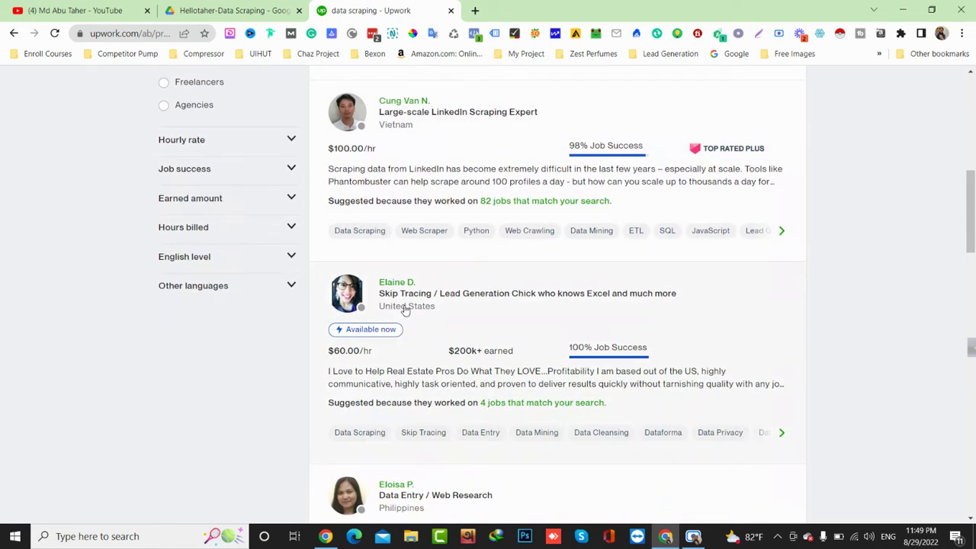
scroll(529, 309, down, 1)
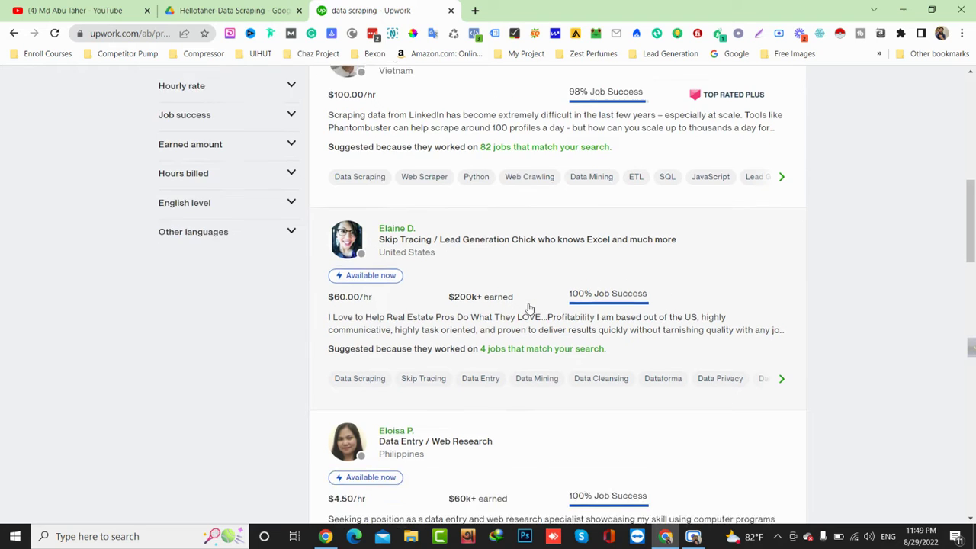
scroll(494, 420, up, 6)
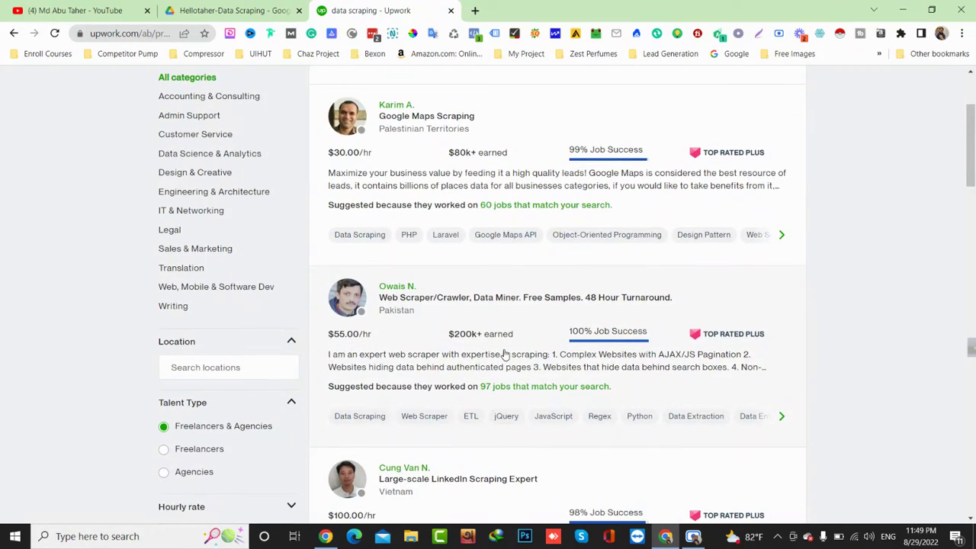
click(504, 354)
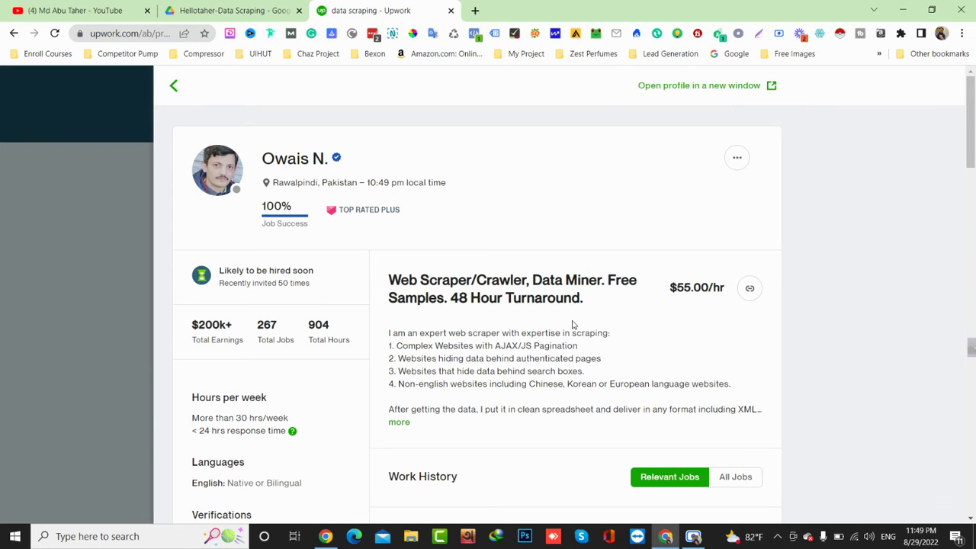
- Expand the full overview and switch Work History to All Jobs (214 completed, 53 in progress)
scroll(573, 325, down, 3)
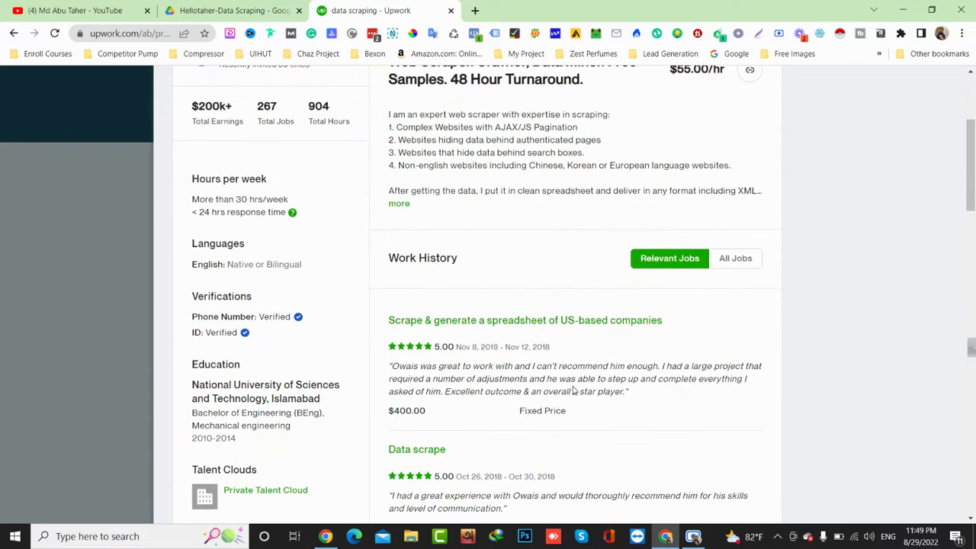
scroll(574, 389, up, 1)
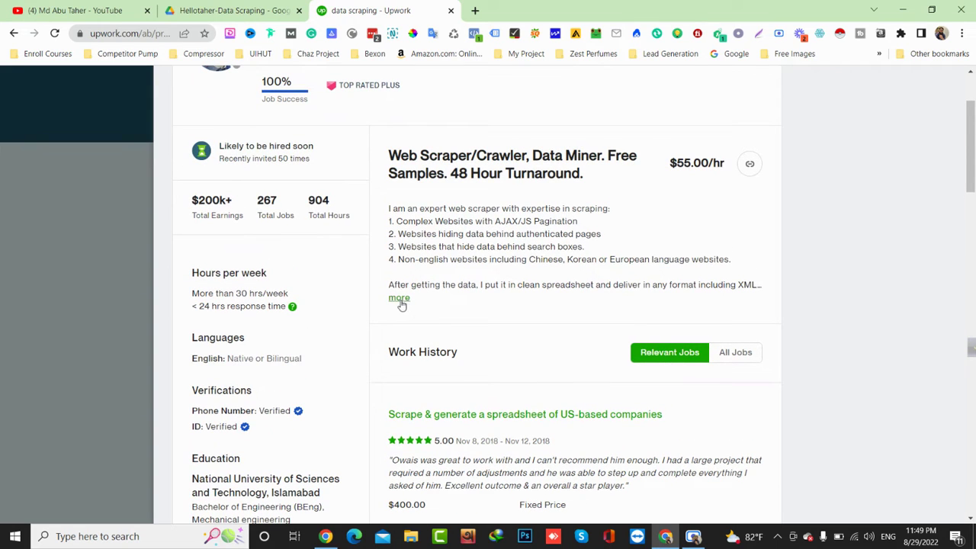
click(399, 299)
scroll(524, 369, down, 2)
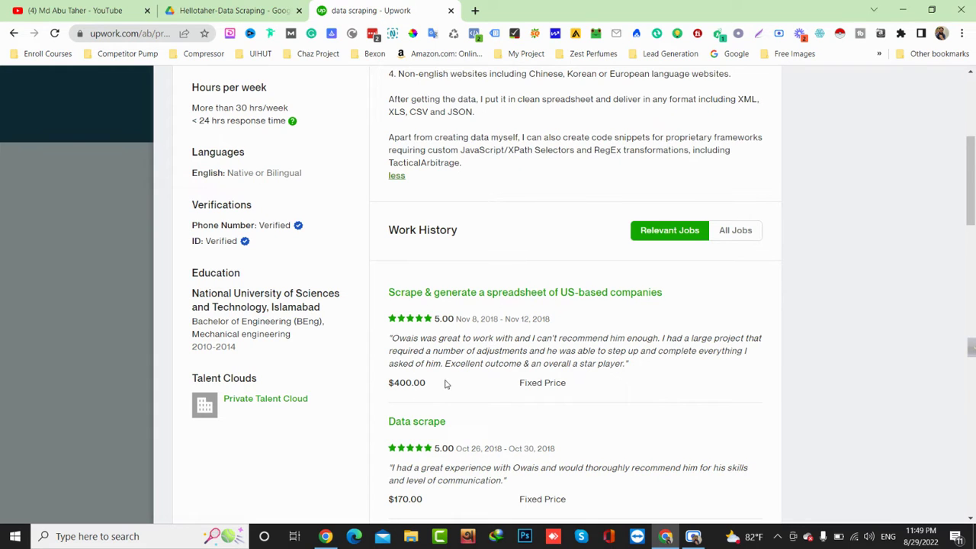
click(725, 240)
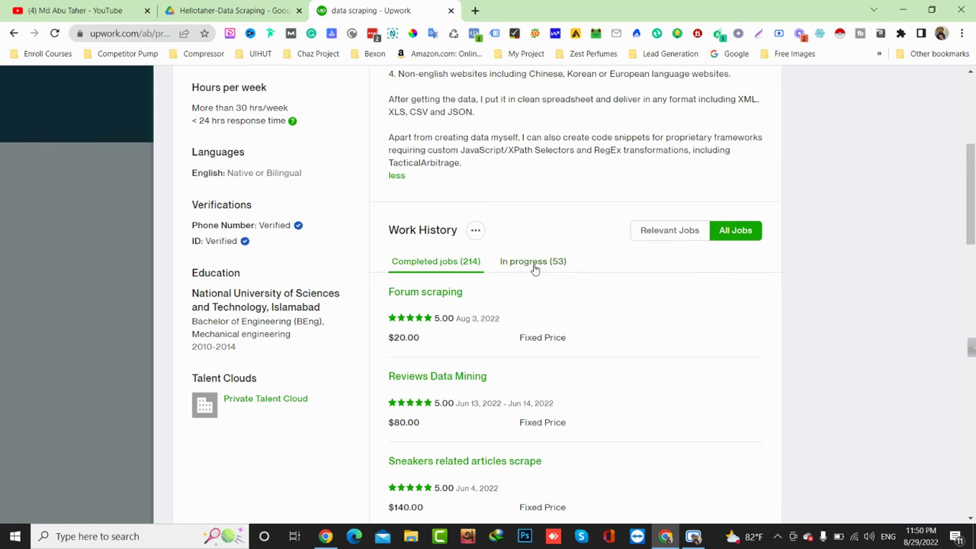
- List the 53 in-progress jobs, scroll through them to Skills, then return to the profile top
click(537, 267)
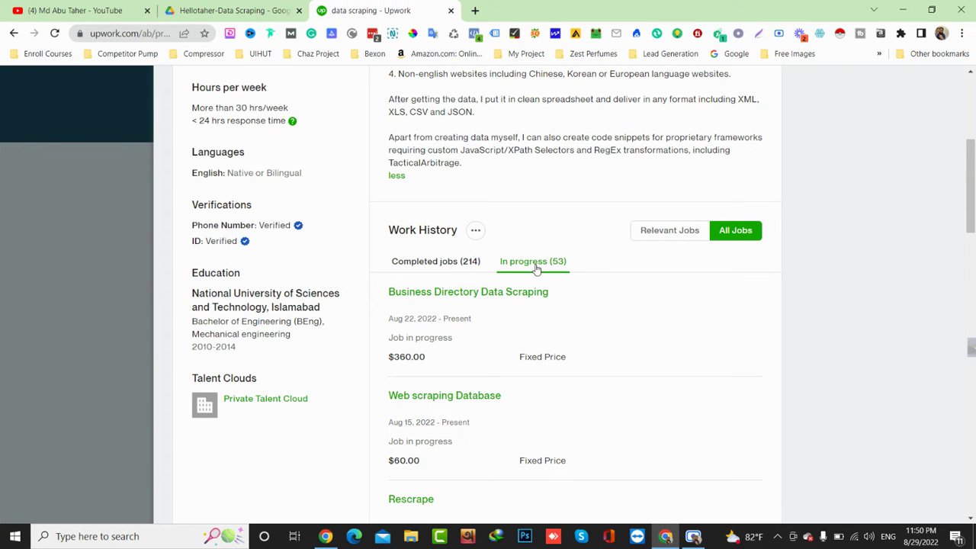
scroll(709, 341, down, 2)
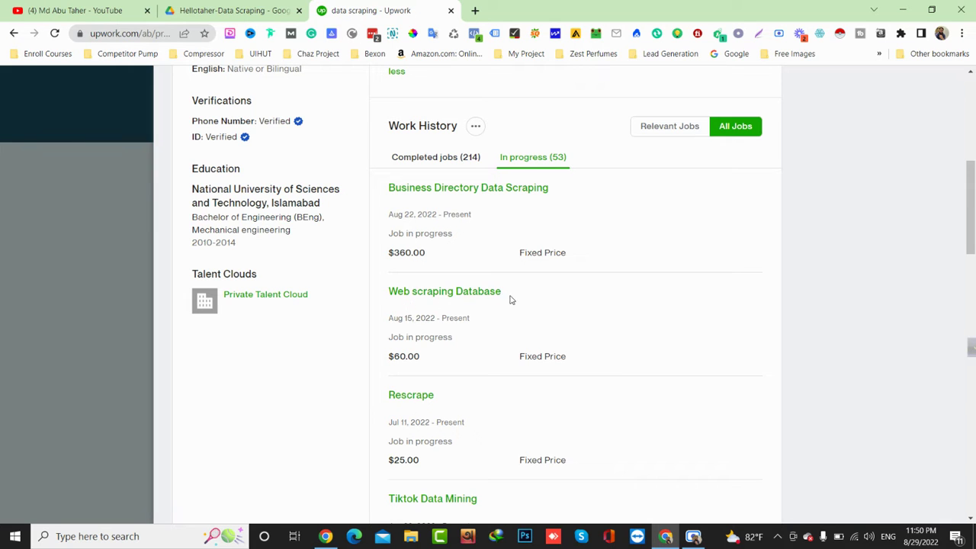
scroll(514, 318, down, 1)
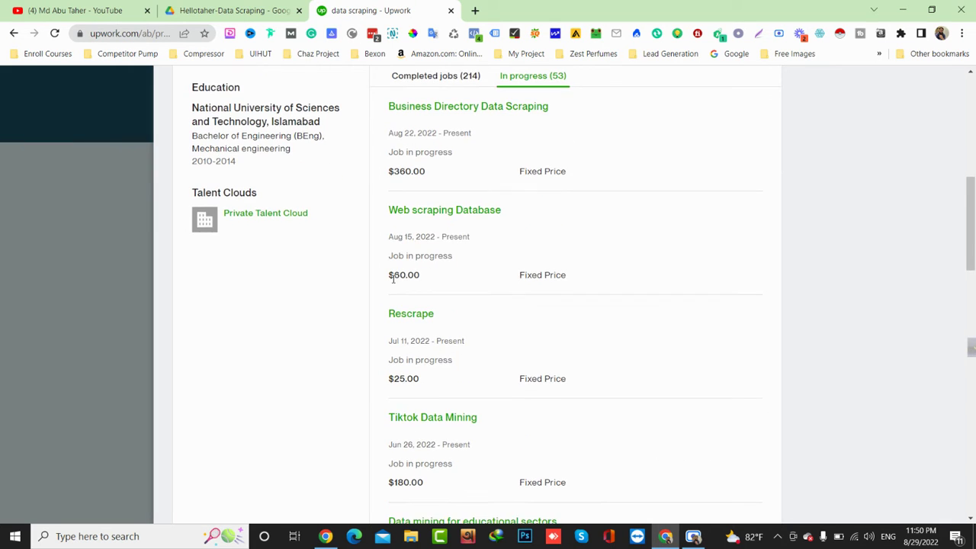
scroll(560, 308, down, 1)
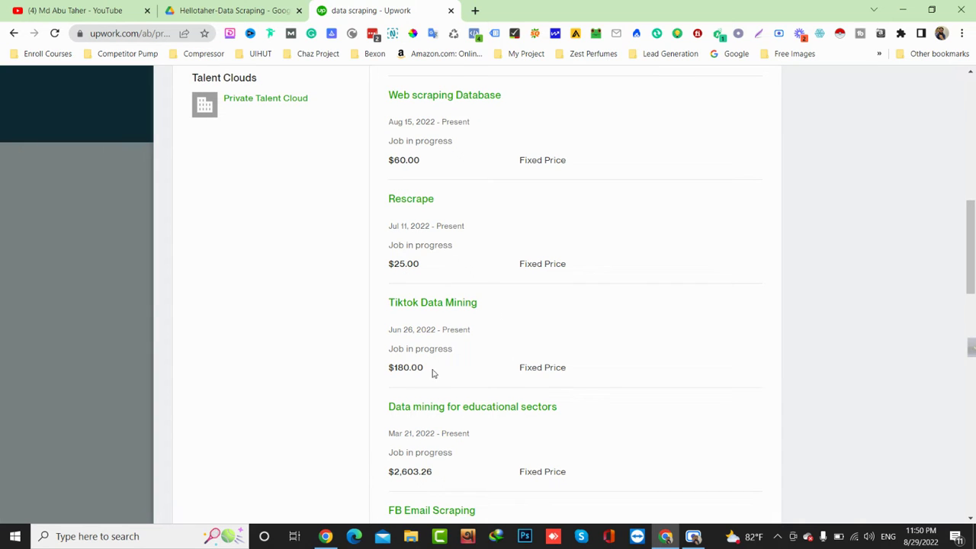
scroll(414, 370, down, 1)
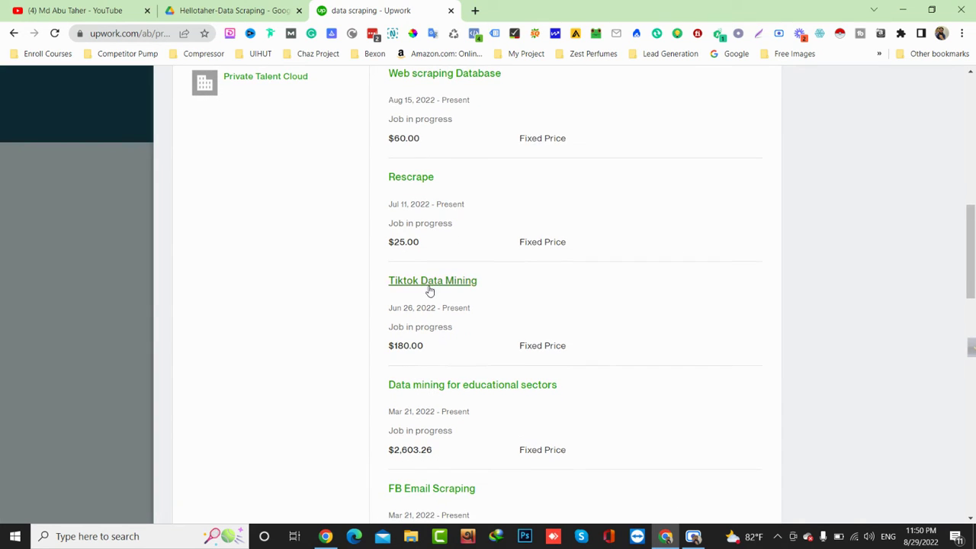
scroll(506, 282, down, 2)
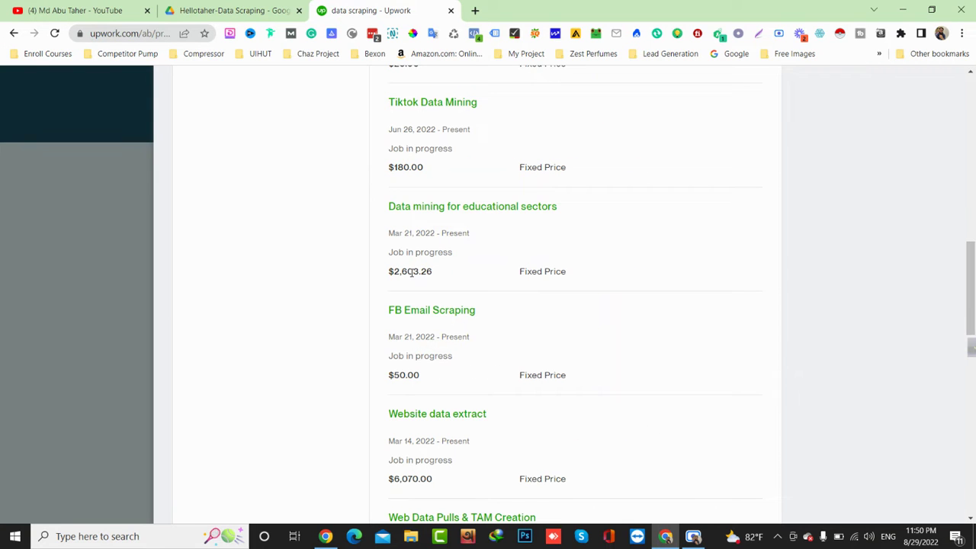
scroll(516, 394, down, 1)
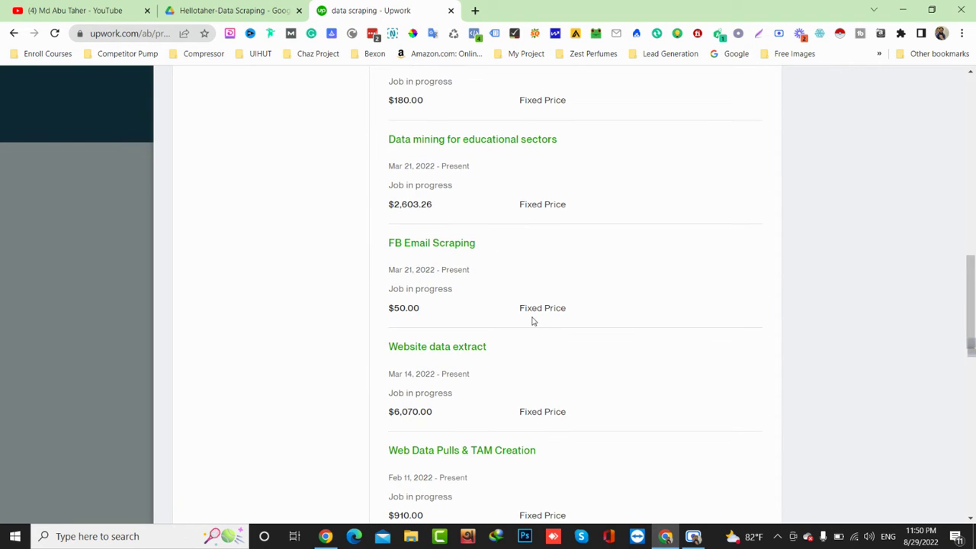
scroll(531, 318, down, 8)
scroll(532, 320, down, 1)
scroll(533, 321, up, 1)
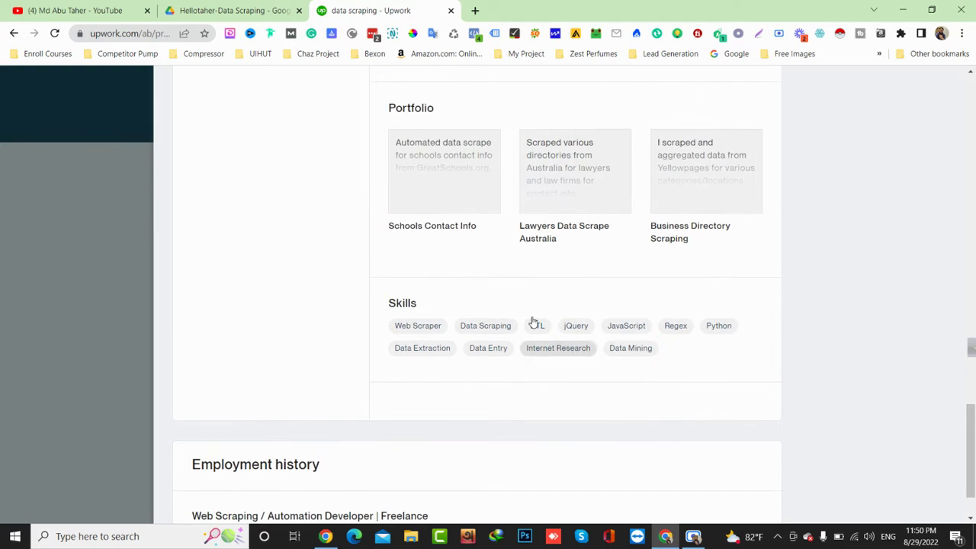
scroll(532, 321, up, 8)
scroll(532, 321, down, 1)
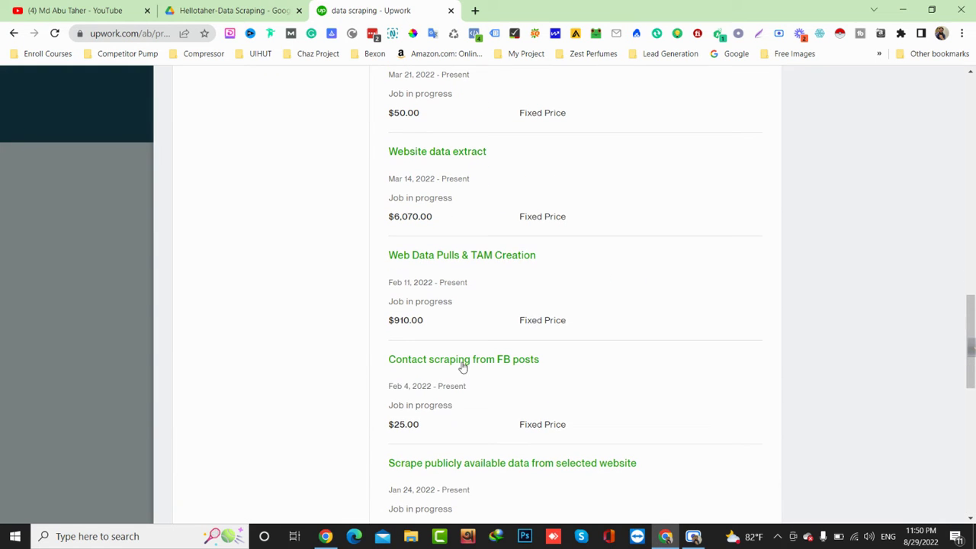
scroll(457, 435, up, 3)
scroll(459, 416, up, 10)
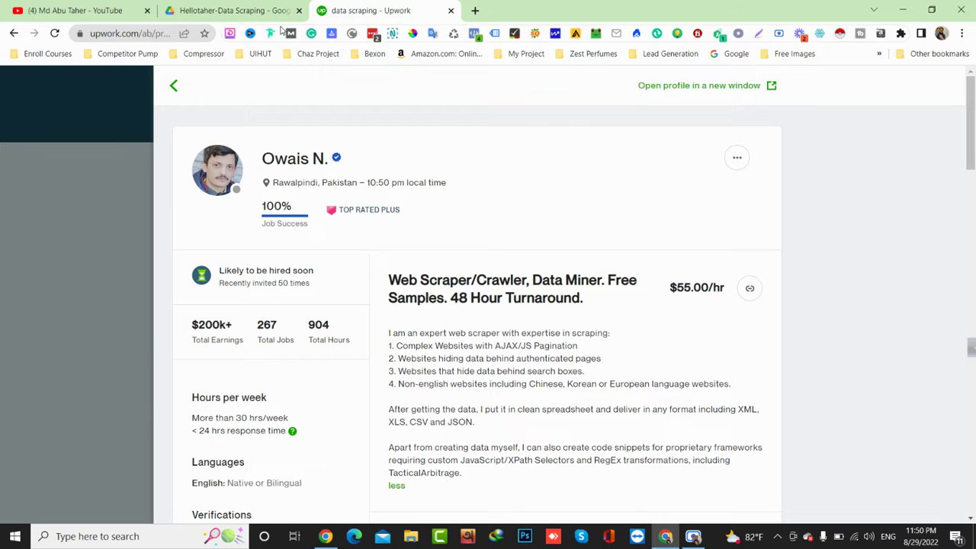
- Open the 'Directory Site List' doc from the Hellotaher-Data Scraping Drive folder
click(221, 4)
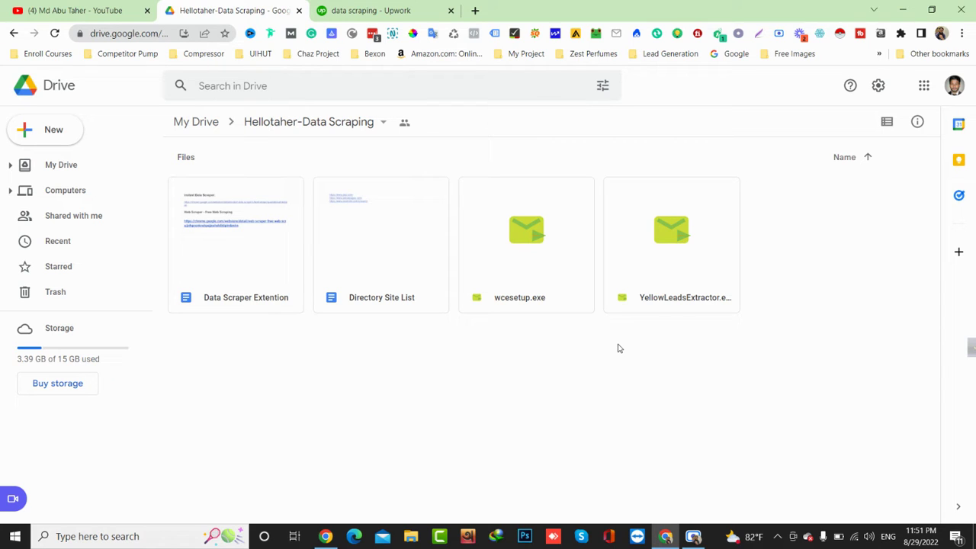
double_click(391, 257)
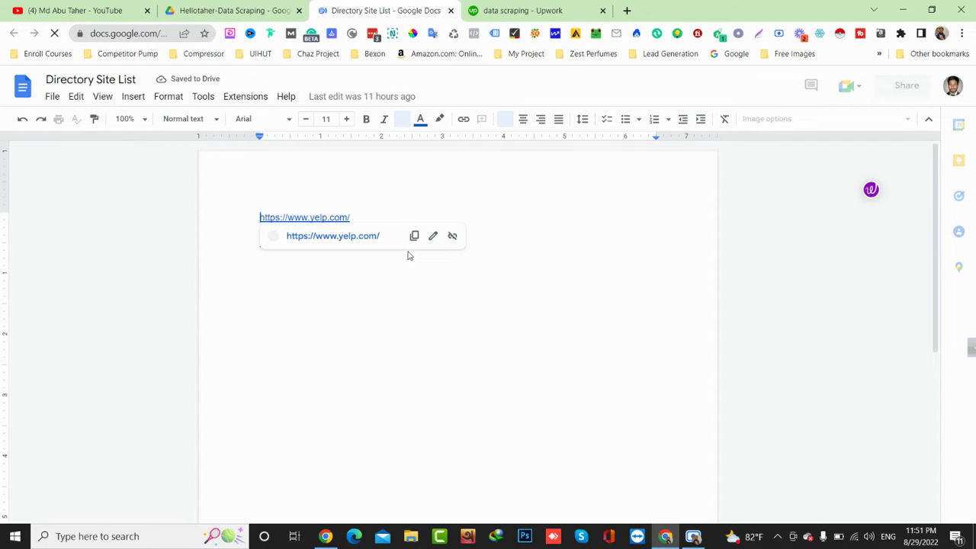
- Open the 'Data Scraper Extention' doc with its two extension links, then go to a blank tab
click(378, 294)
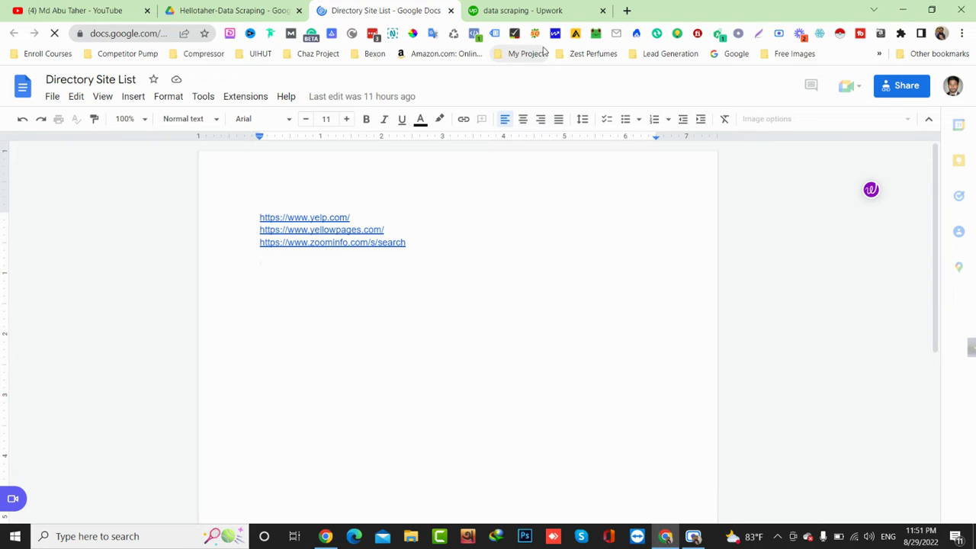
click(627, 10)
click(227, 4)
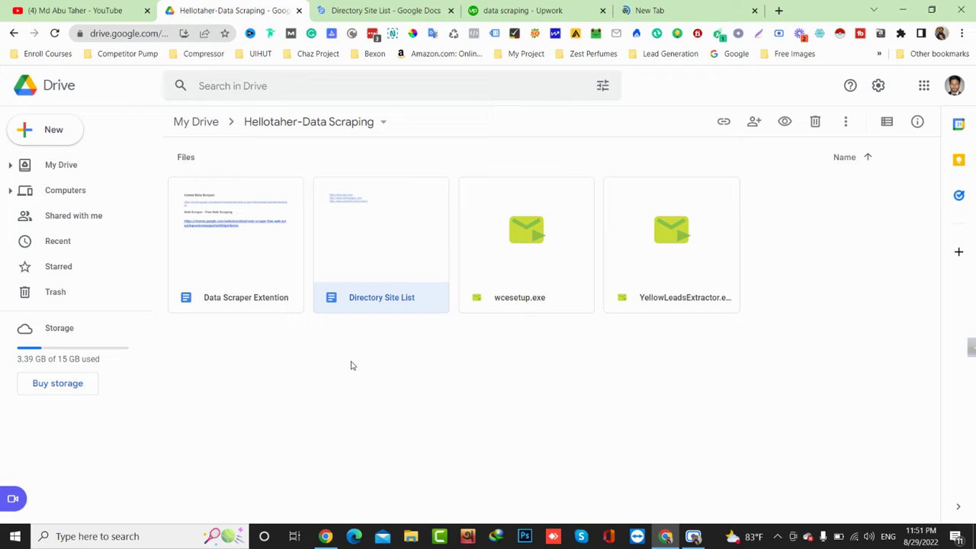
click(248, 310)
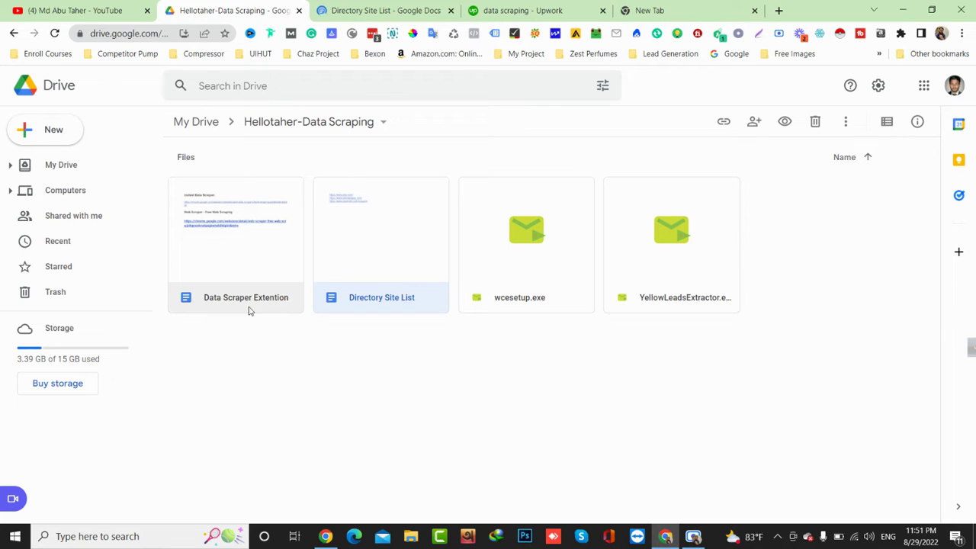
double_click(244, 257)
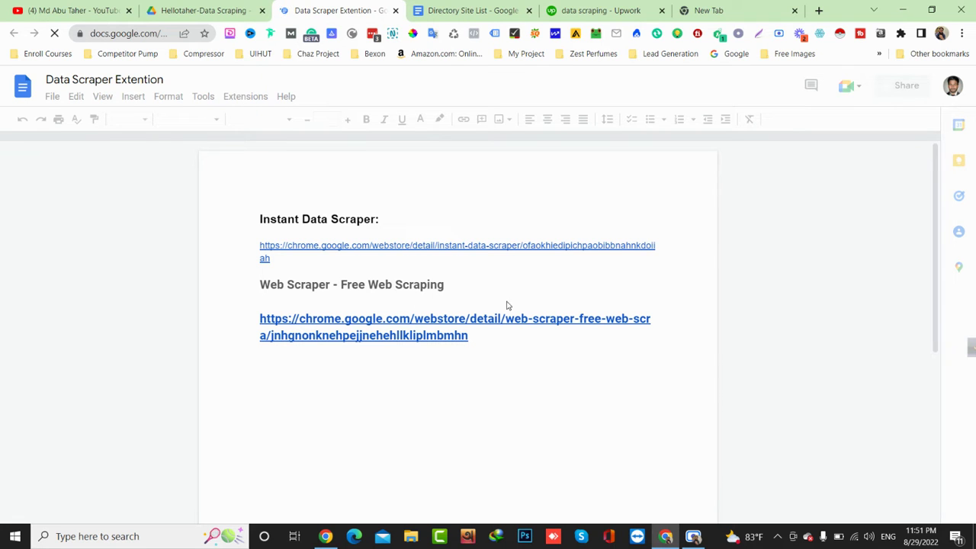
click(762, 6)
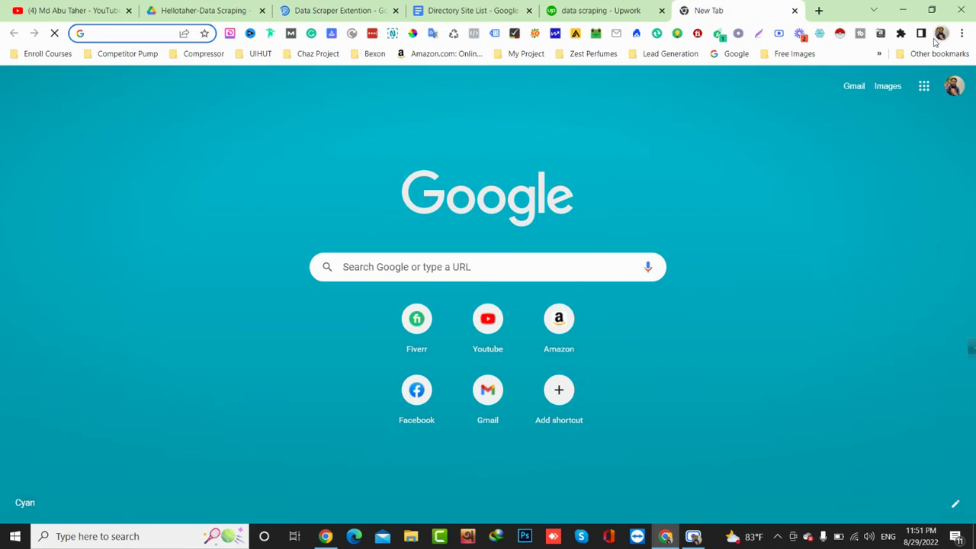
- Dismiss the 'Restore pages?' prompt and enter 'ye' to reach yellowpages.com
click(937, 38)
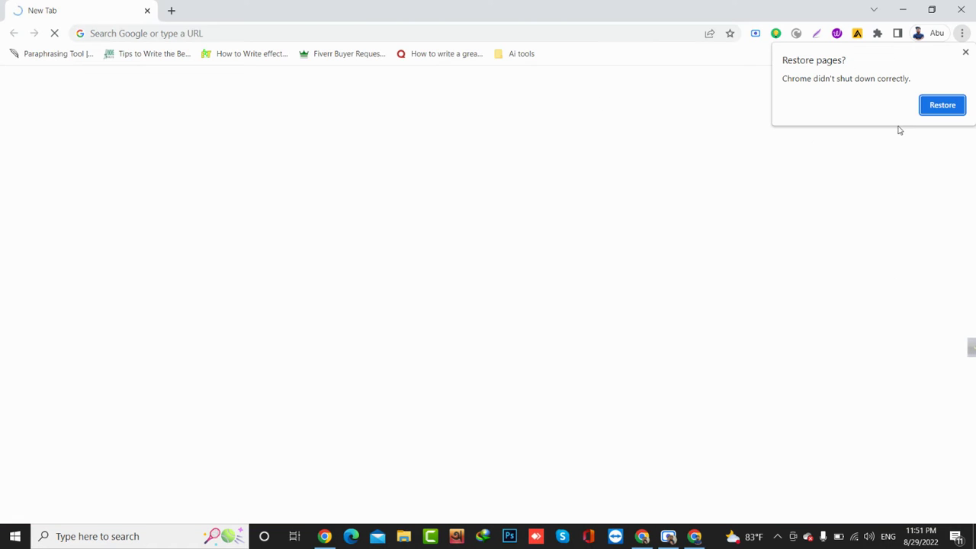
click(965, 52)
text(y)
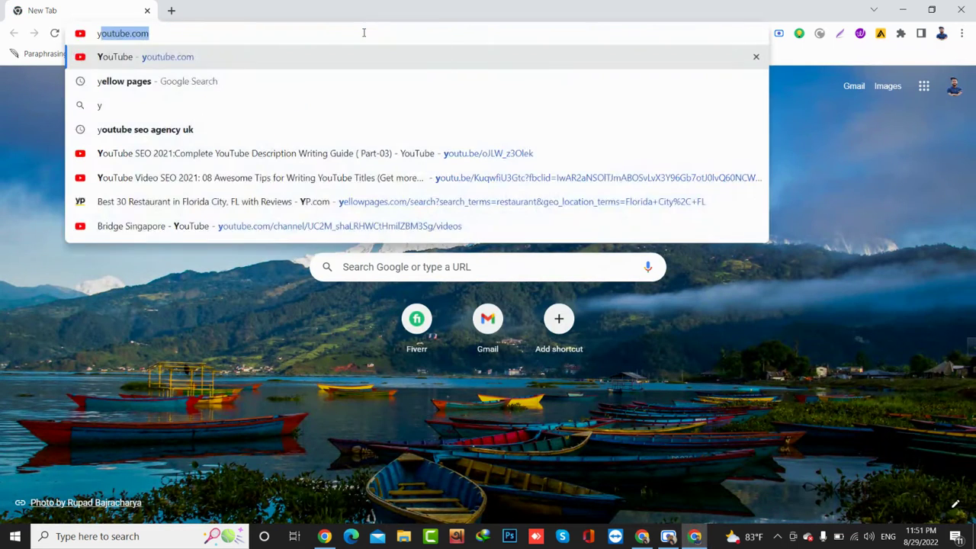
text(ellowpages.com)
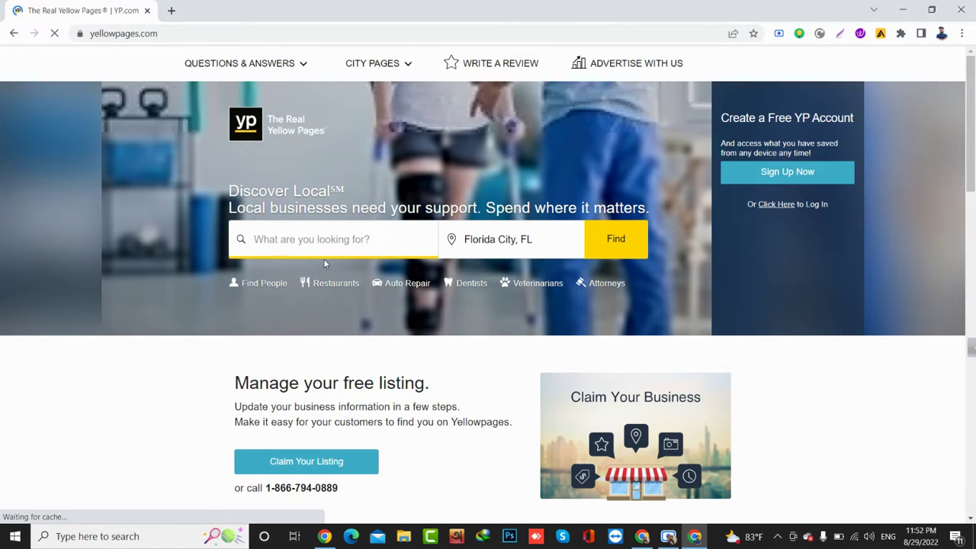
- Search Yellow Pages for 'dentist', keeping the location Florida City, FL
click(316, 239)
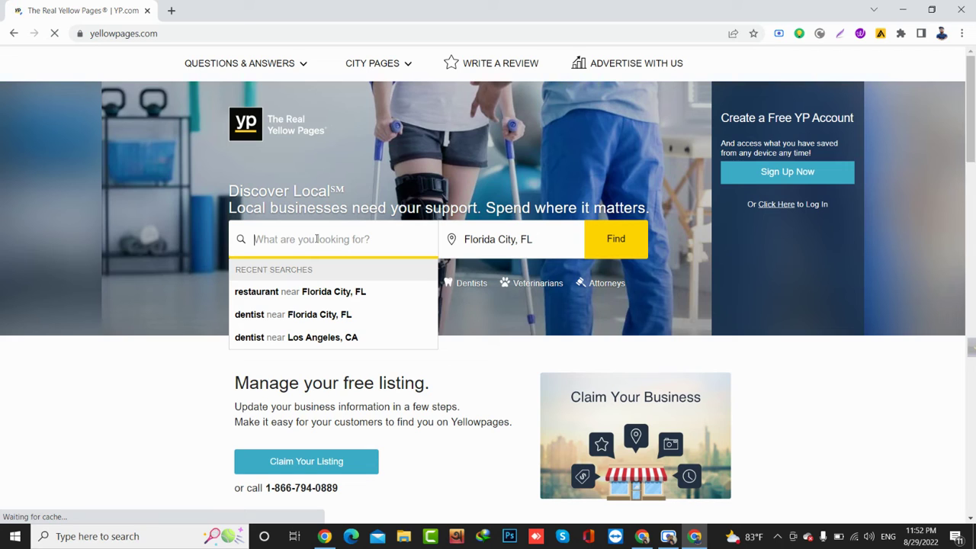
text(de)
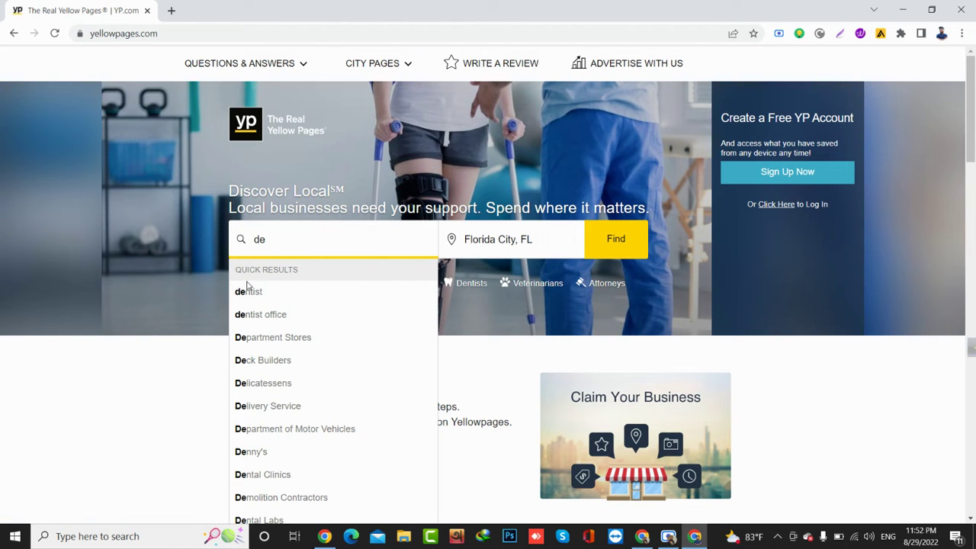
click(249, 295)
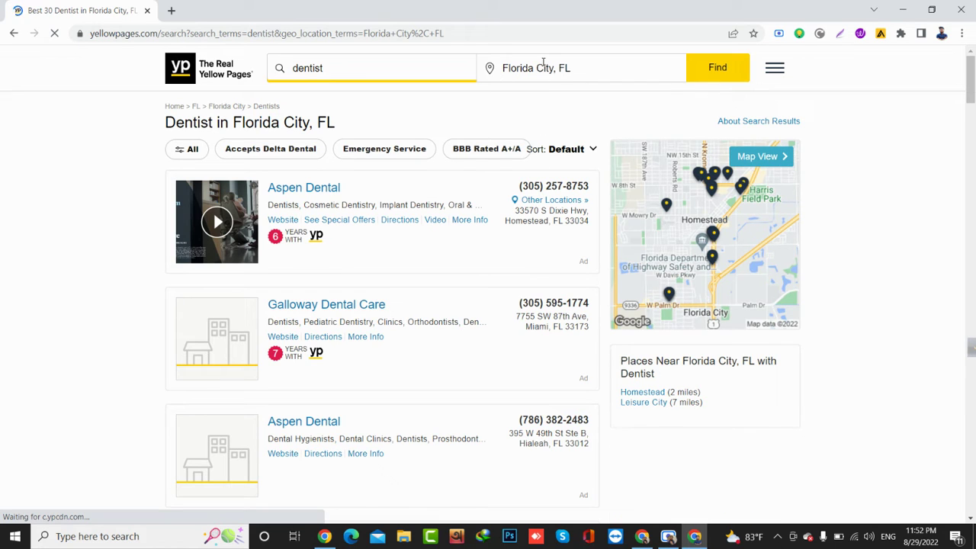
click(598, 67)
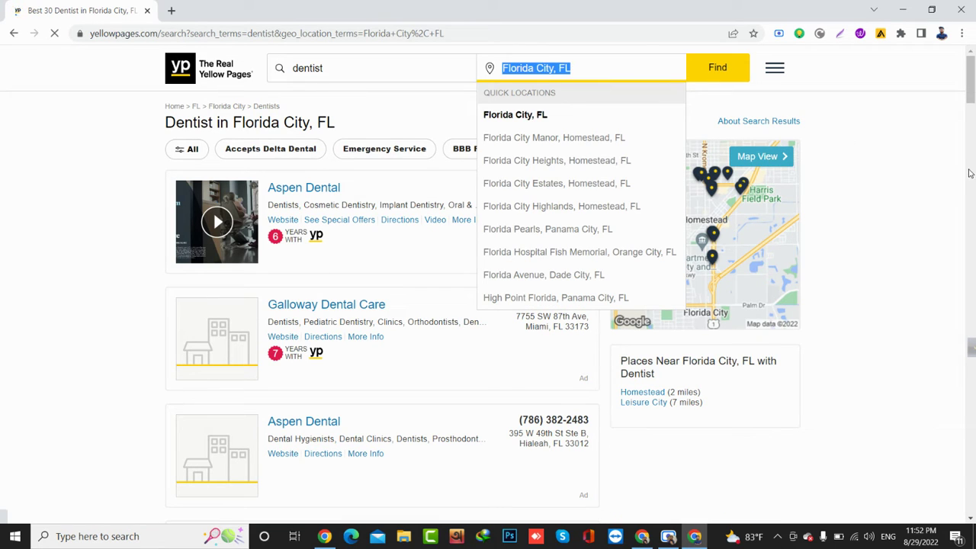
click(939, 157)
- Scroll through the first 30 of 462 dentist listings
scroll(939, 157, down, 10)
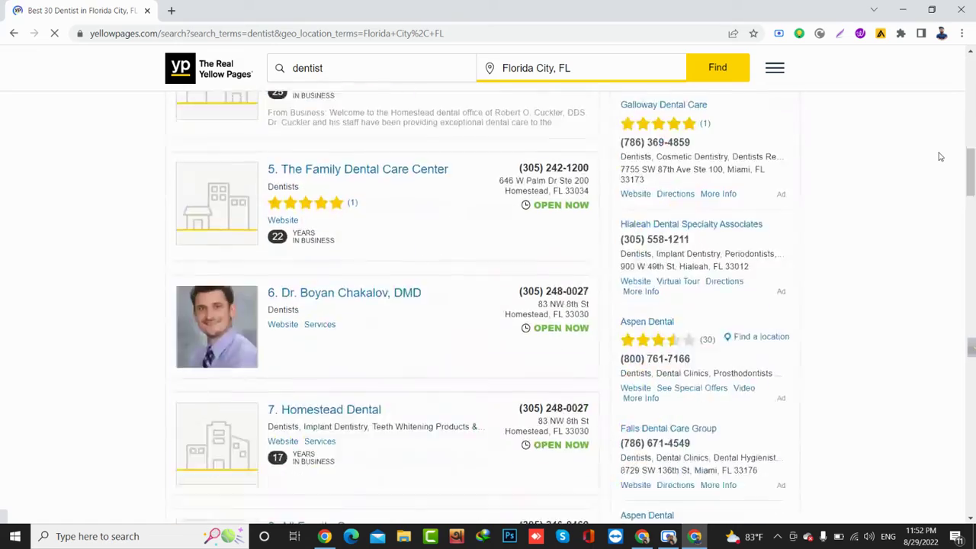
scroll(940, 156, down, 10)
scroll(940, 156, down, 10)
scroll(940, 157, down, 10)
scroll(941, 156, down, 5)
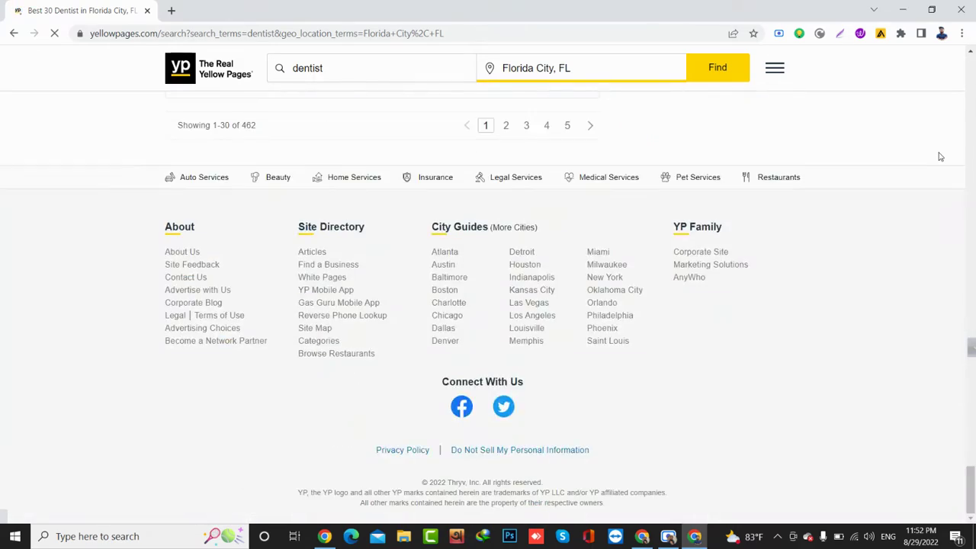
scroll(941, 156, up, 3)
scroll(940, 156, up, 7)
scroll(941, 157, up, 15)
scroll(940, 157, up, 15)
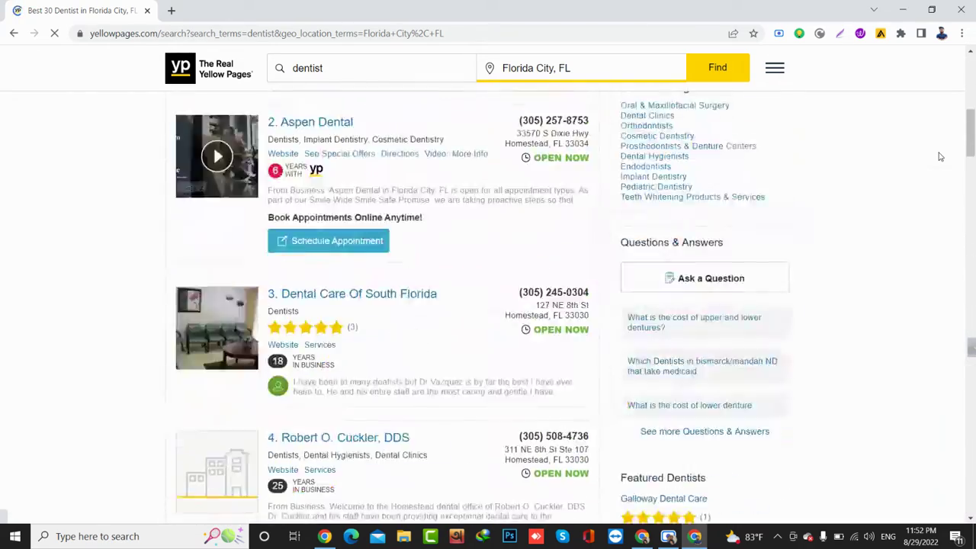
scroll(941, 156, up, 6)
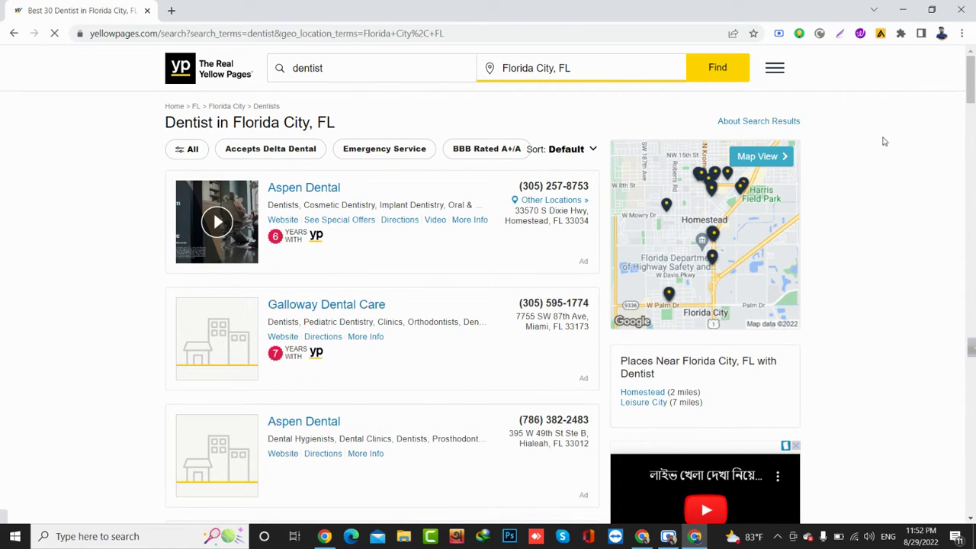
scroll(490, 406, down, 10)
scroll(490, 405, down, 15)
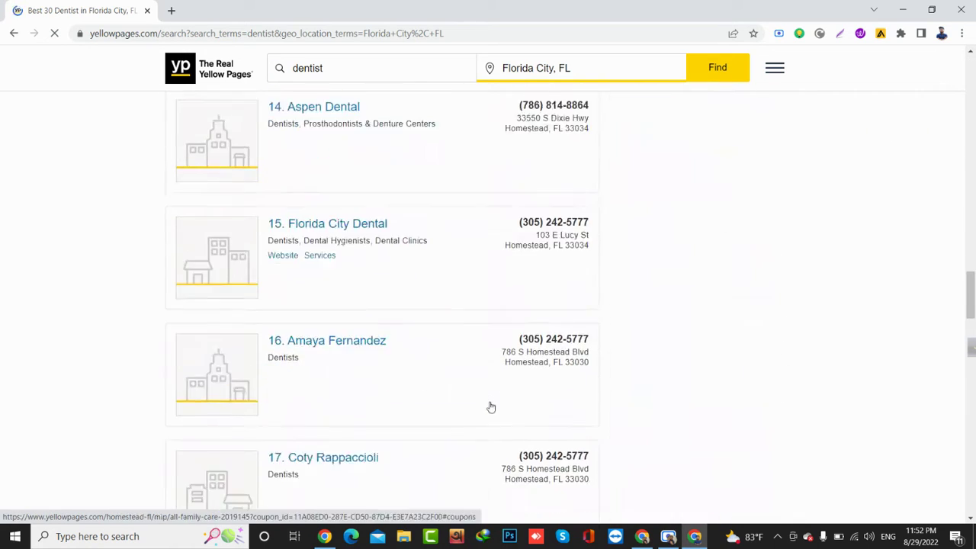
scroll(490, 406, down, 11)
scroll(491, 406, down, 3)
scroll(490, 406, down, 1)
scroll(491, 406, down, 10)
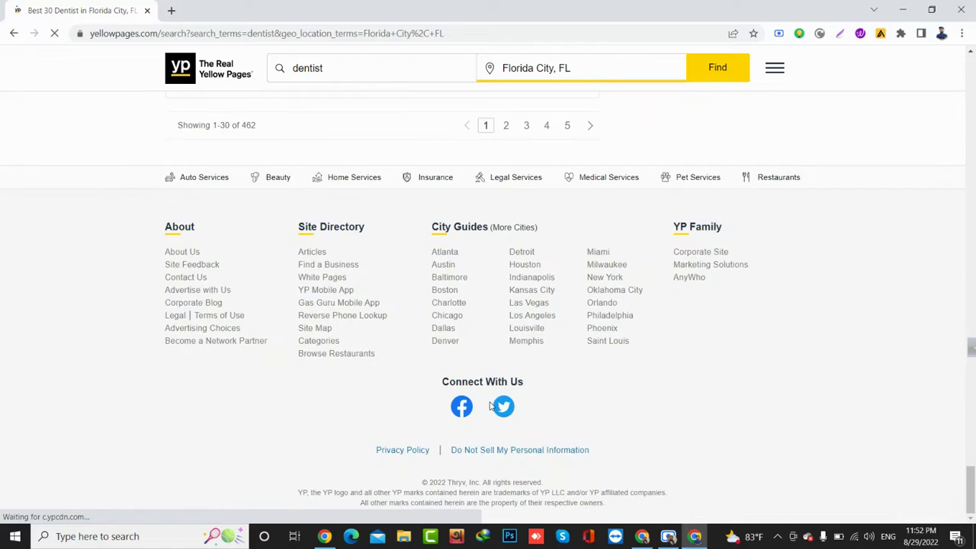
scroll(490, 406, up, 3)
scroll(490, 406, up, 4)
scroll(491, 405, up, 1)
scroll(490, 406, up, 2)
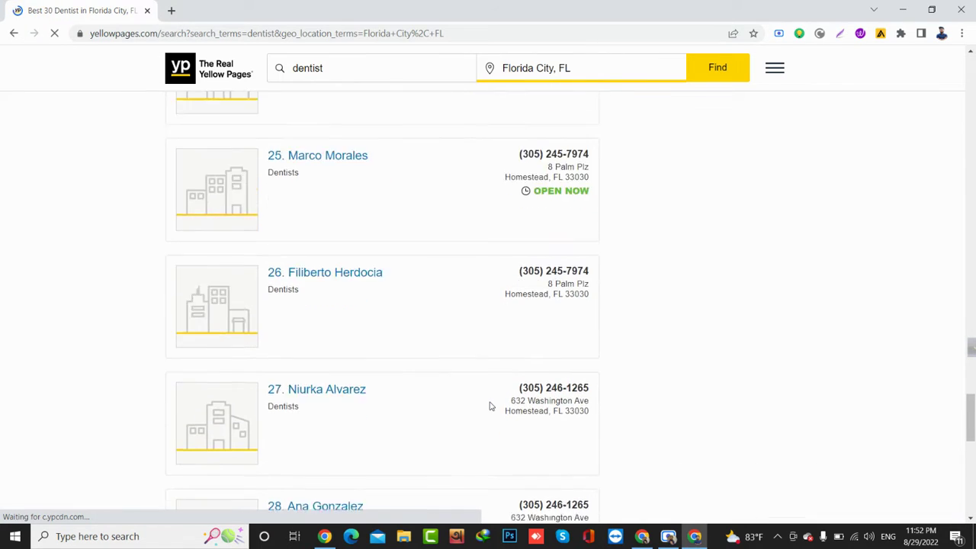
scroll(490, 406, up, 3)
scroll(490, 406, up, 1)
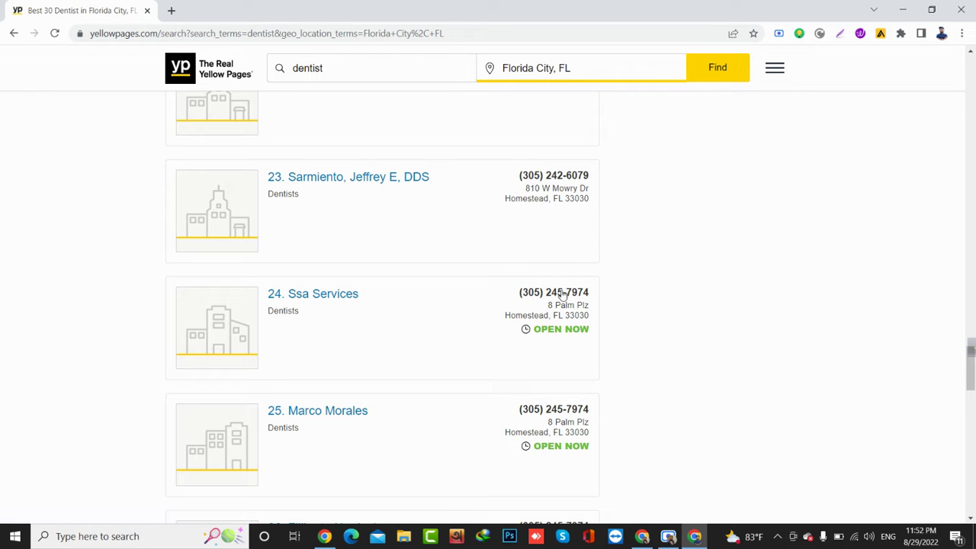
scroll(528, 326, up, 9)
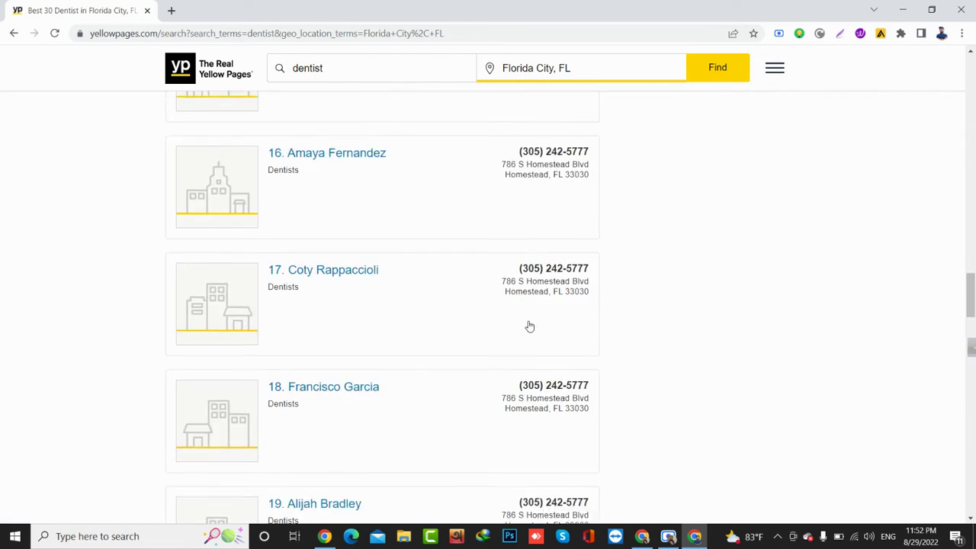
scroll(528, 326, up, 15)
scroll(528, 326, up, 10)
scroll(529, 327, up, 3)
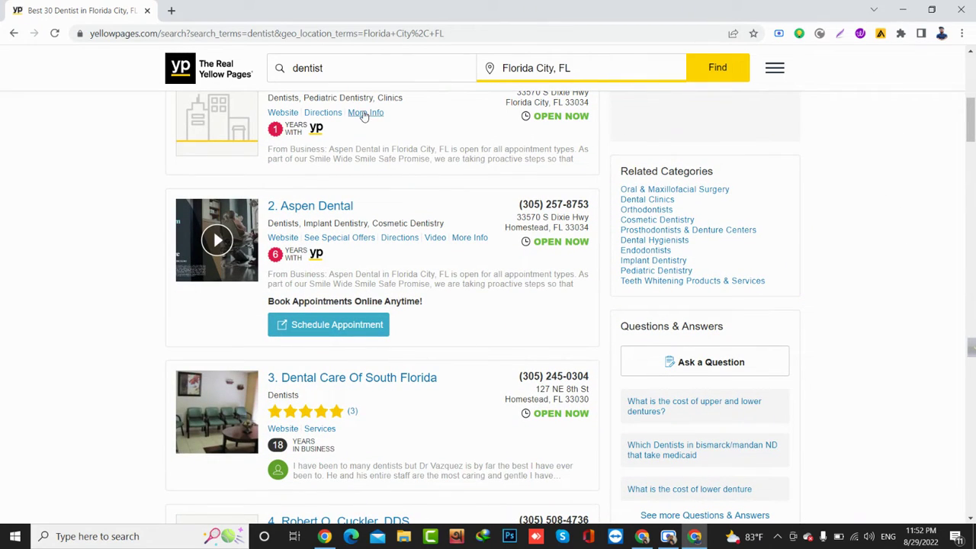
- Pin the Web Scraper extension to the Chrome toolbar
click(171, 11)
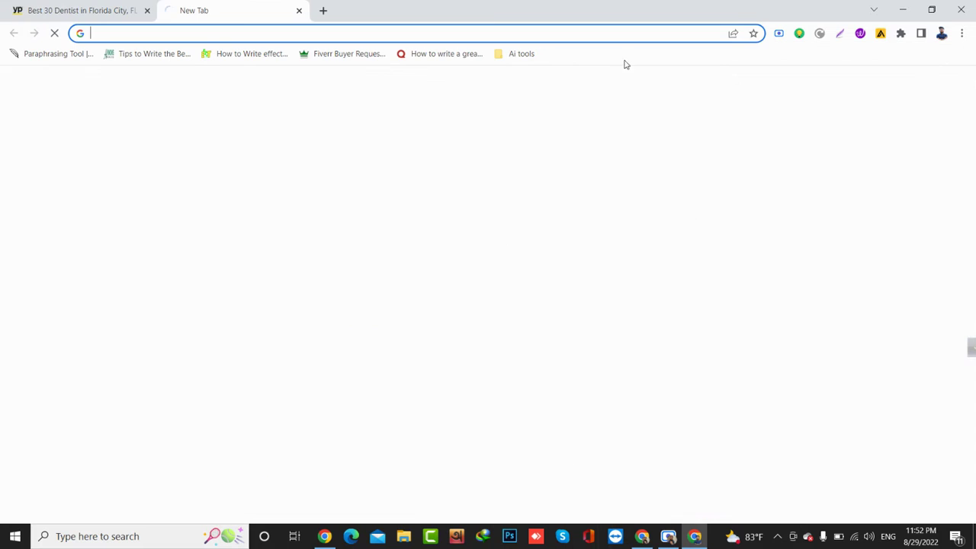
click(902, 35)
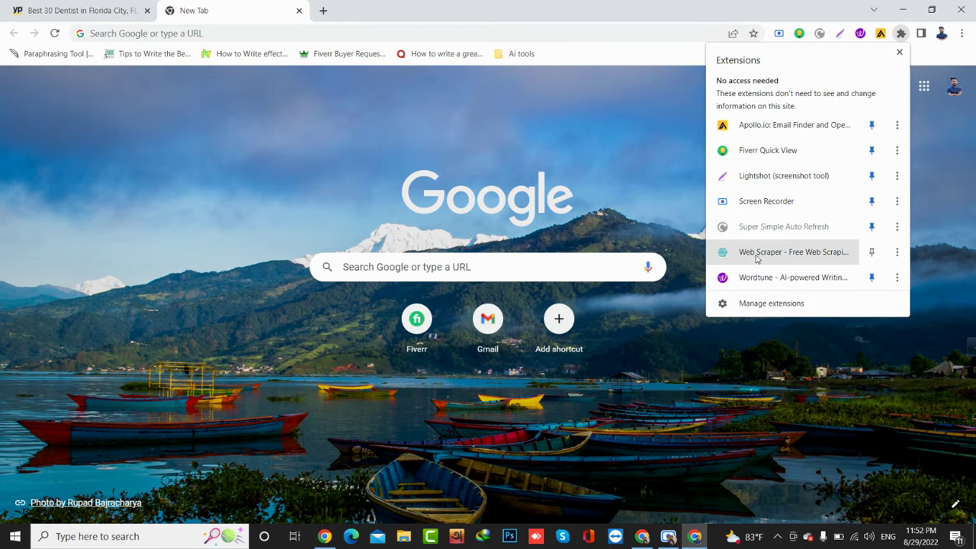
click(872, 254)
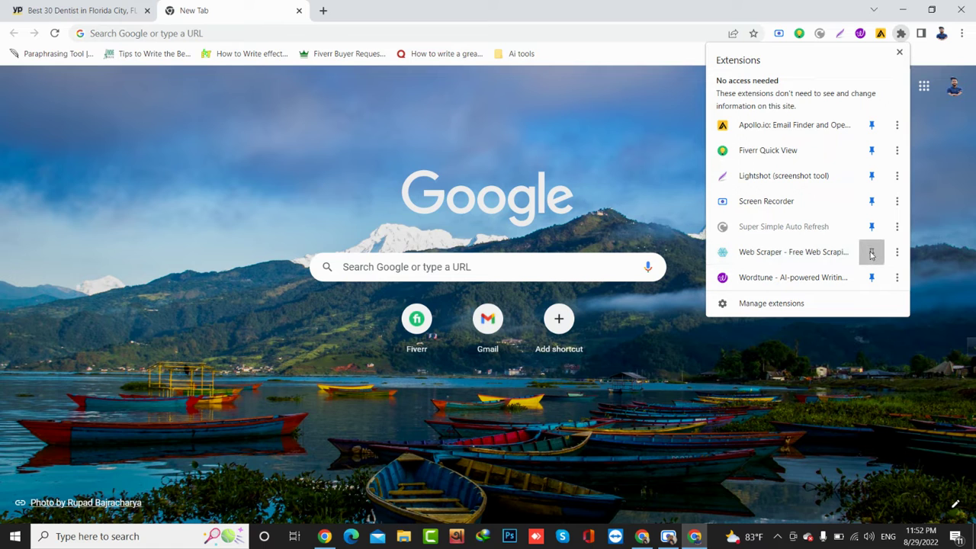
click(880, 36)
- Go from Web Scraper's extension details to its Chrome Web Store listing
right_click(880, 36)
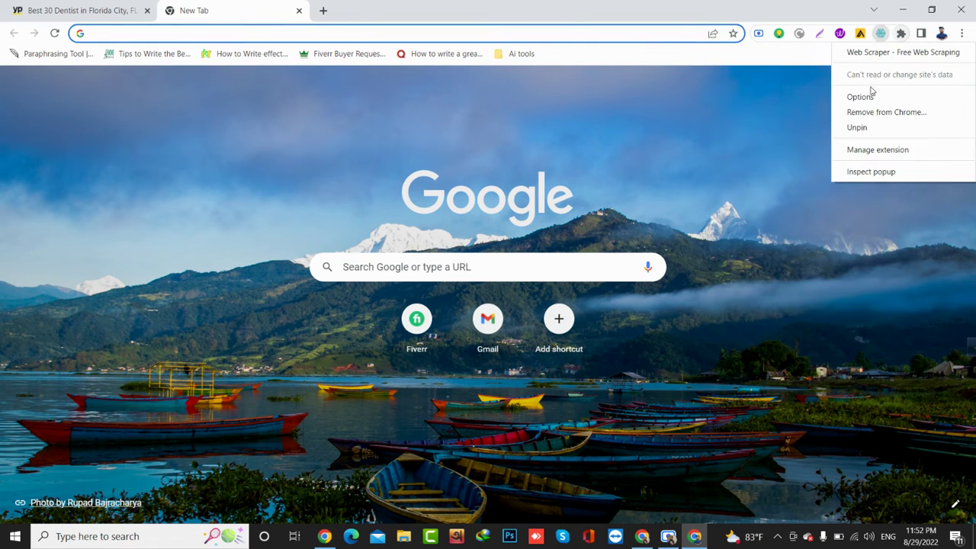
click(875, 151)
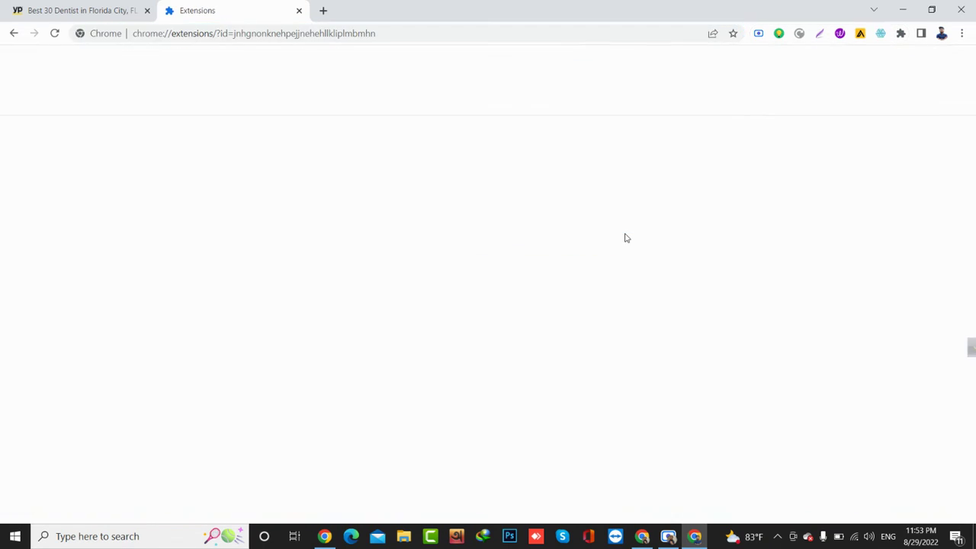
scroll(587, 321, down, 4)
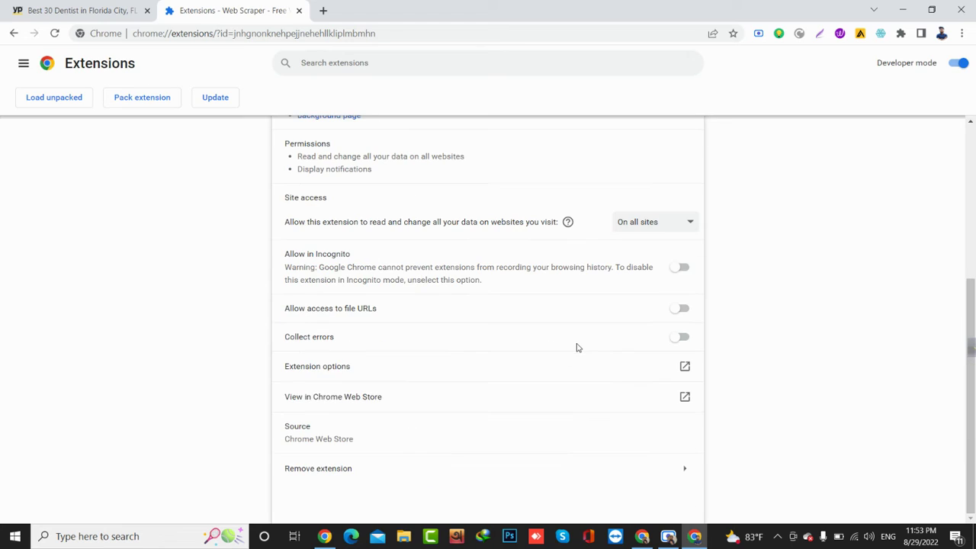
click(366, 398)
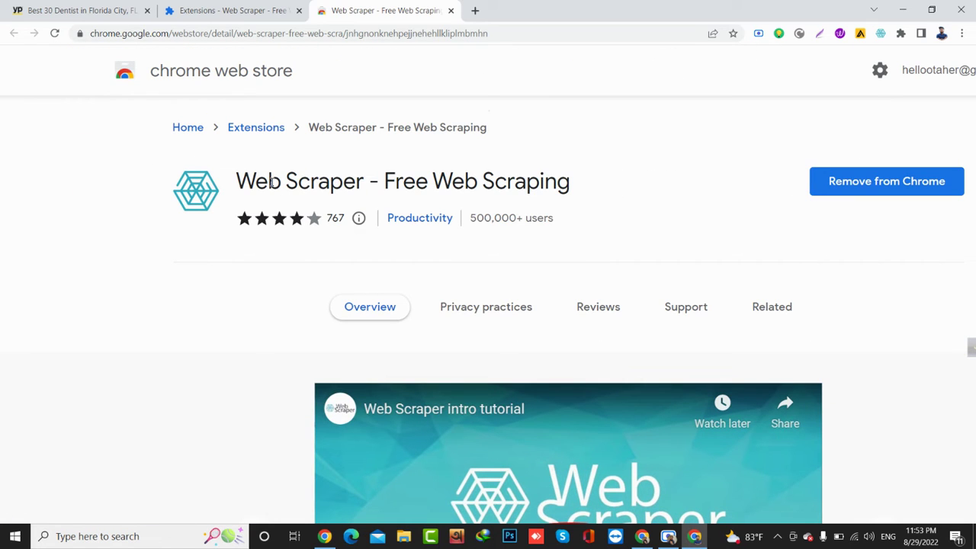
- Inspect the Yellow Pages dentist results page to open developer tools
click(117, 9)
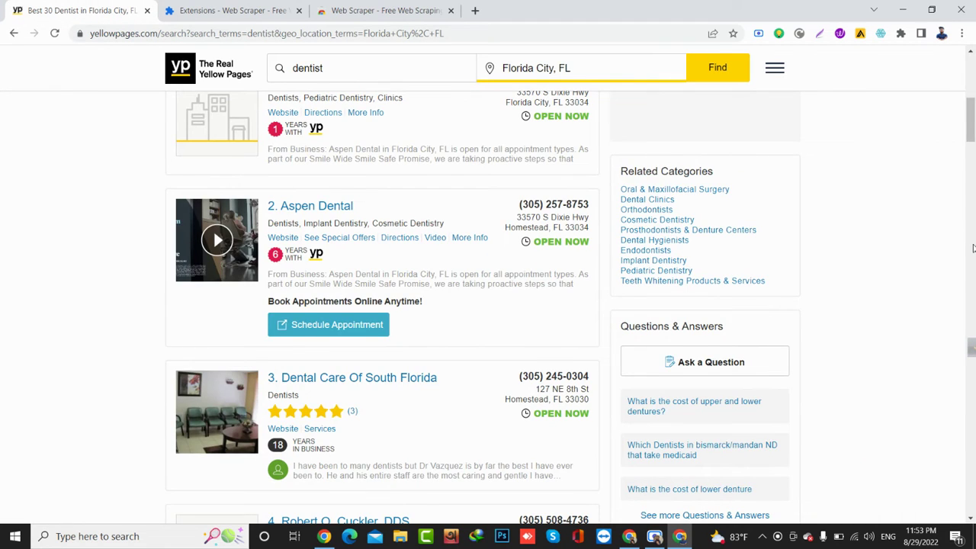
scroll(973, 247, up, 5)
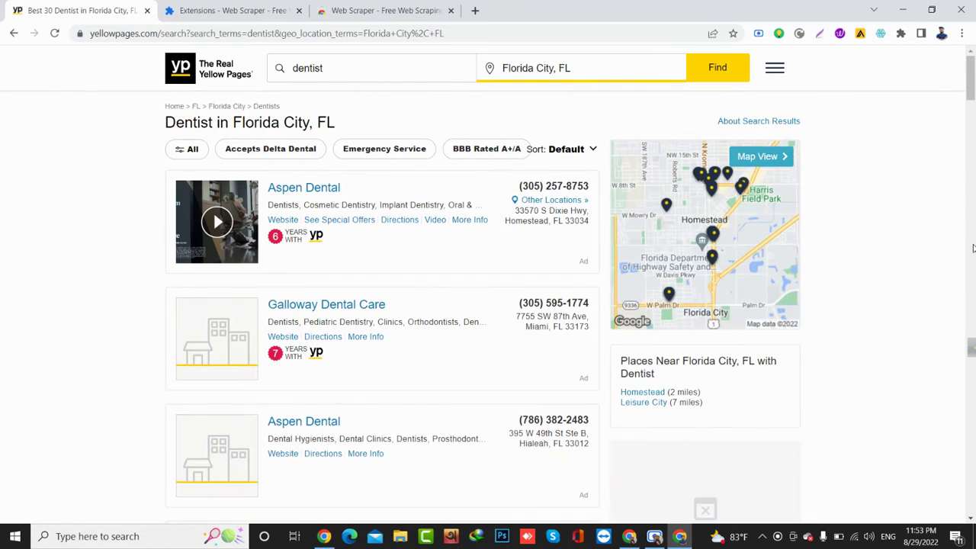
right_click(923, 249)
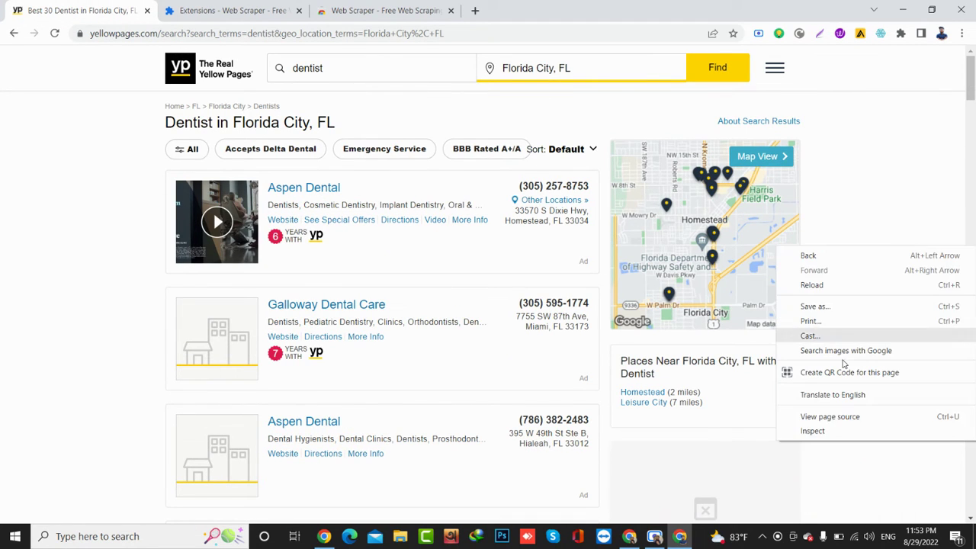
click(813, 432)
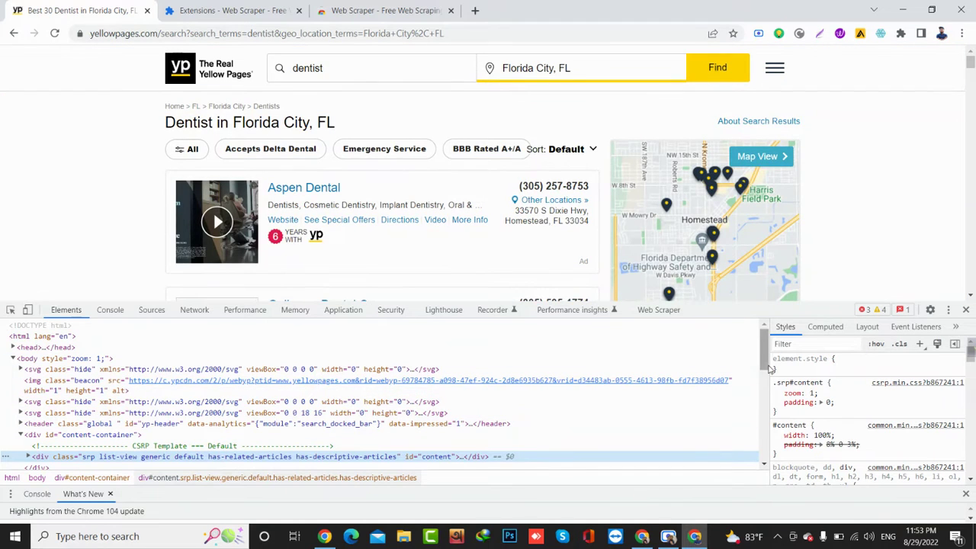
- Dock the developer tools to the right, then back along the bottom
click(949, 310)
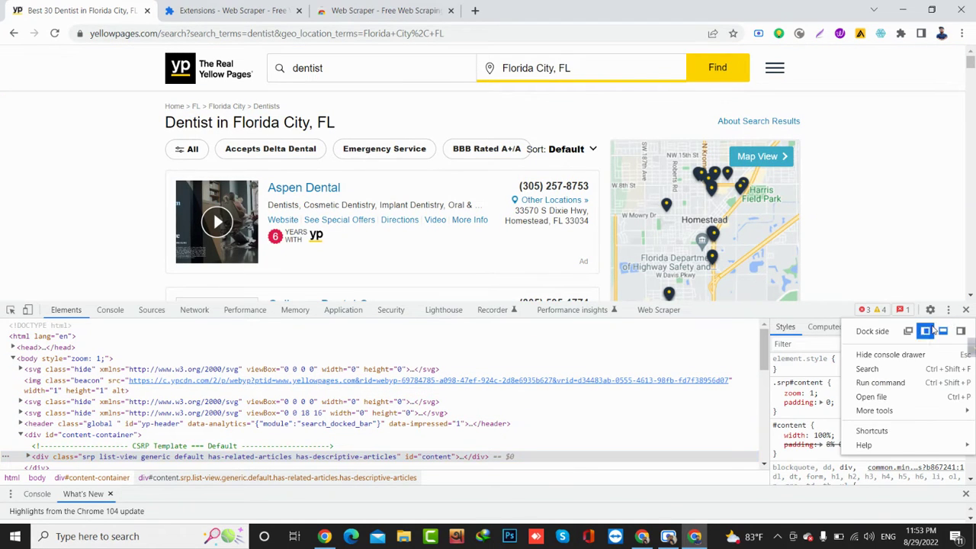
click(960, 331)
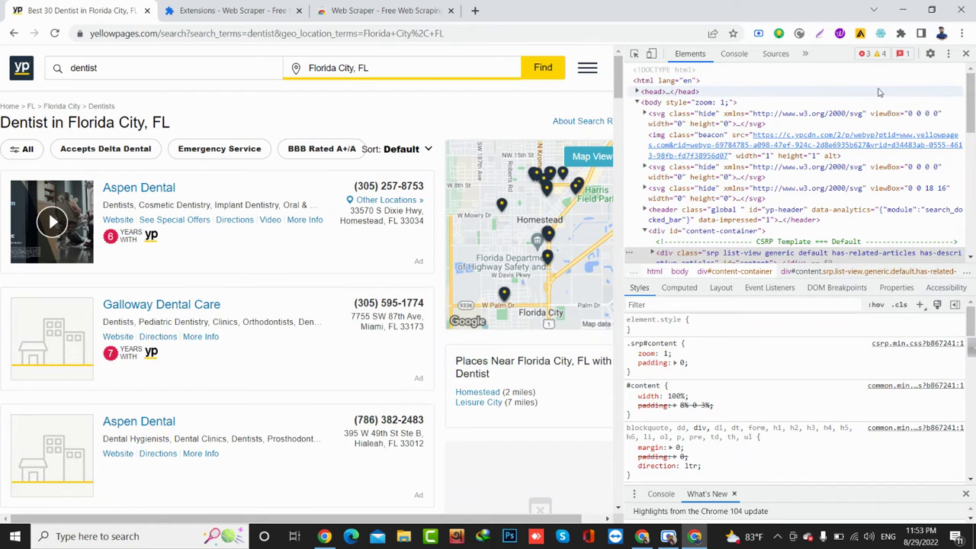
scroll(829, 319, up, 3)
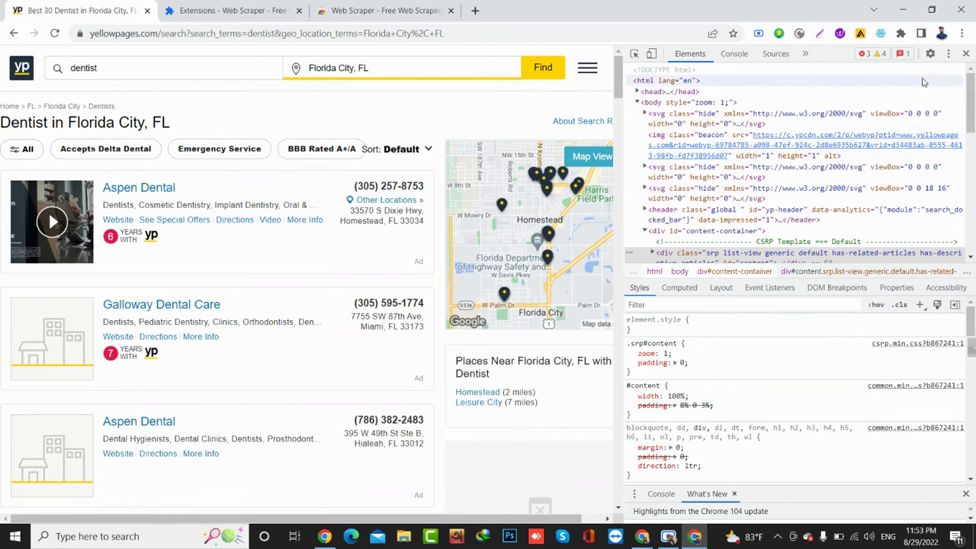
click(950, 55)
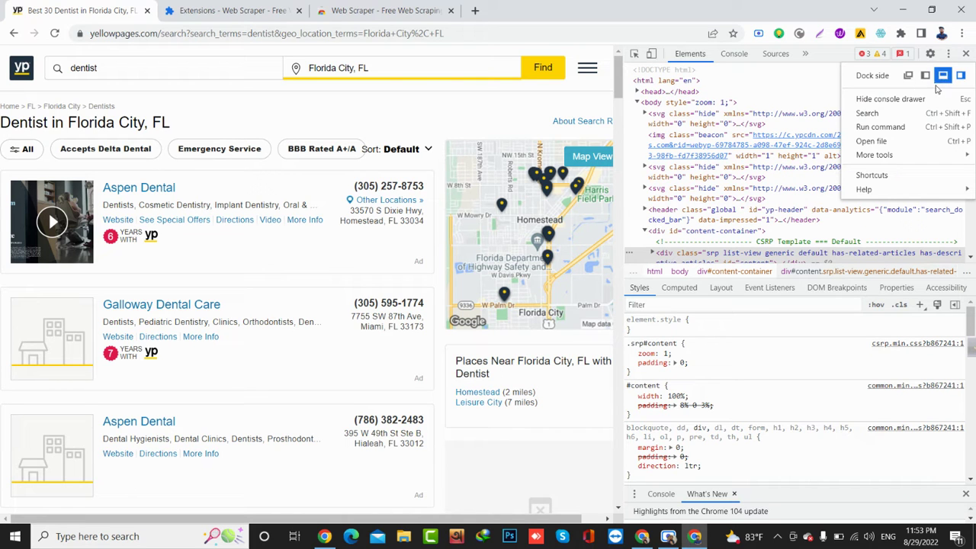
click(945, 77)
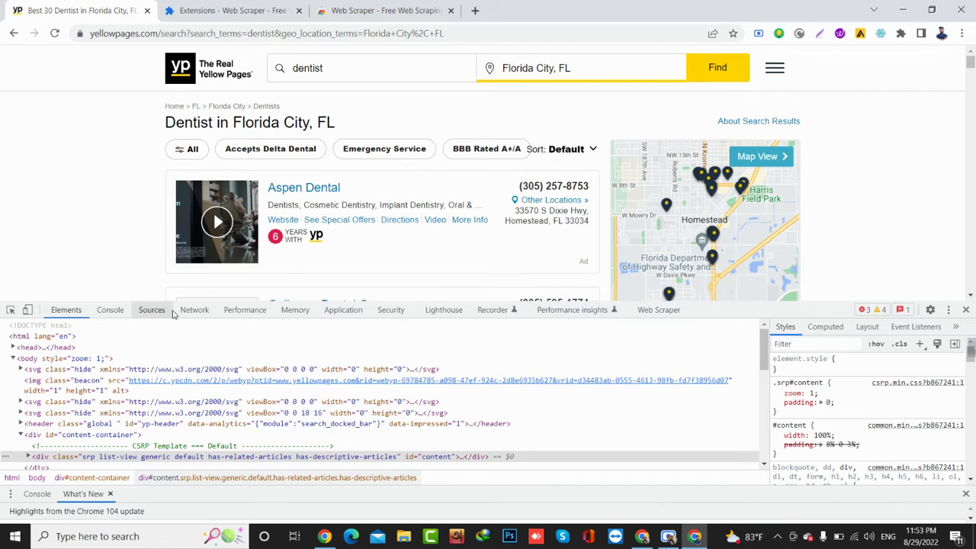
- In the Web Scraper panel, delete the restaurant sitemap and bring up the new-sitemap options
click(660, 312)
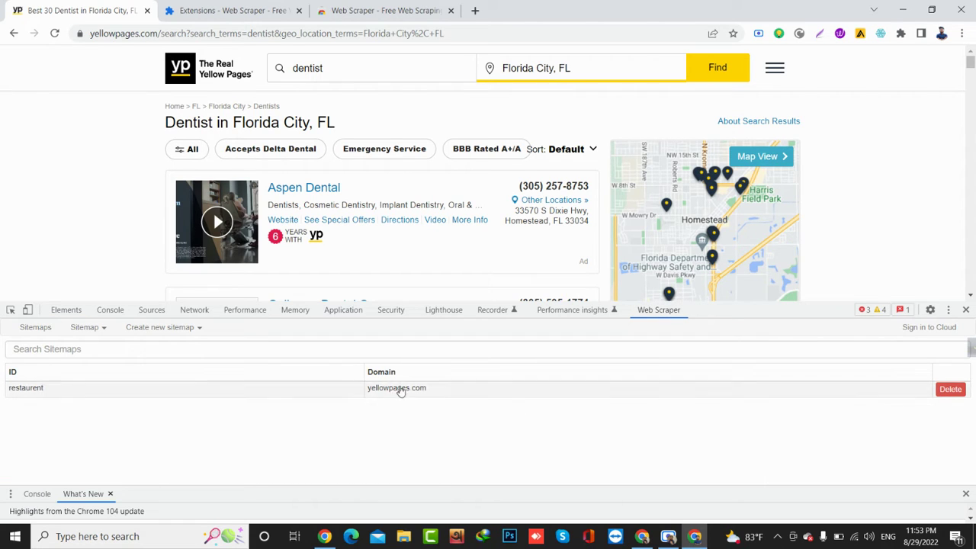
click(950, 390)
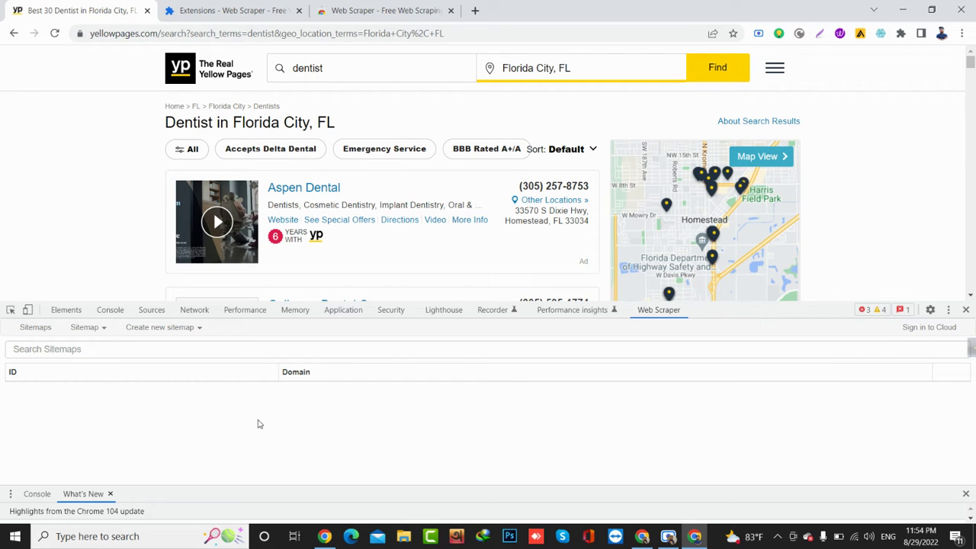
scroll(404, 231, down, 3)
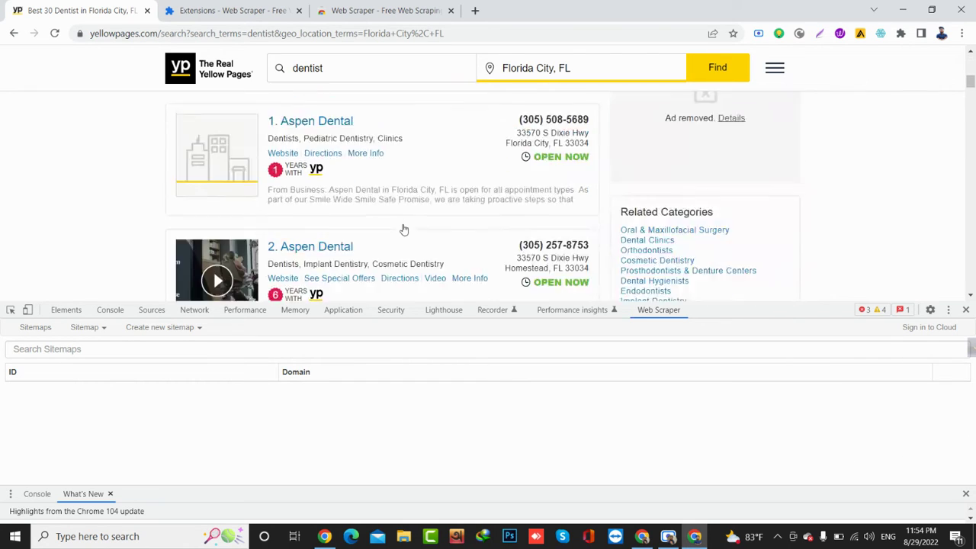
scroll(404, 230, down, 10)
scroll(404, 230, down, 10)
scroll(404, 230, up, 8)
scroll(404, 231, up, 10)
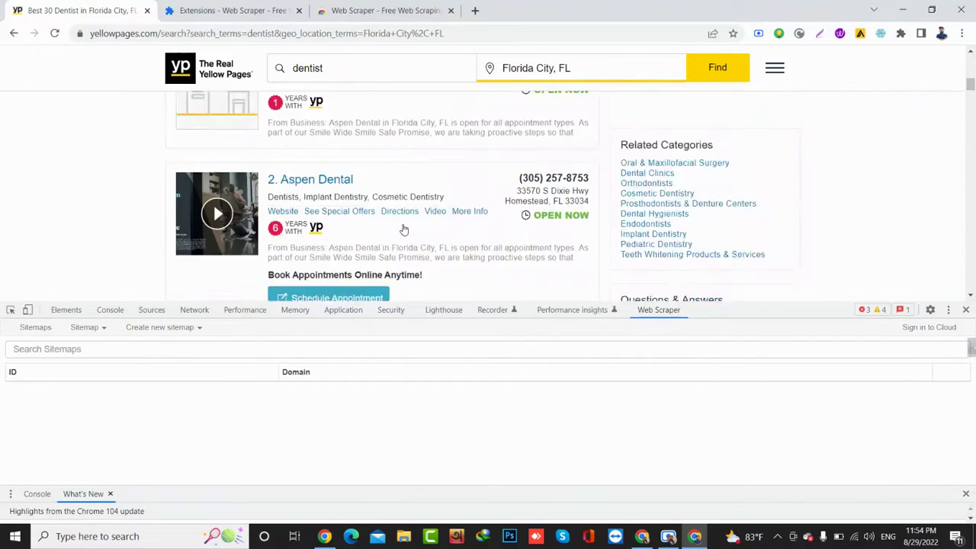
scroll(404, 230, up, 5)
double_click(62, 390)
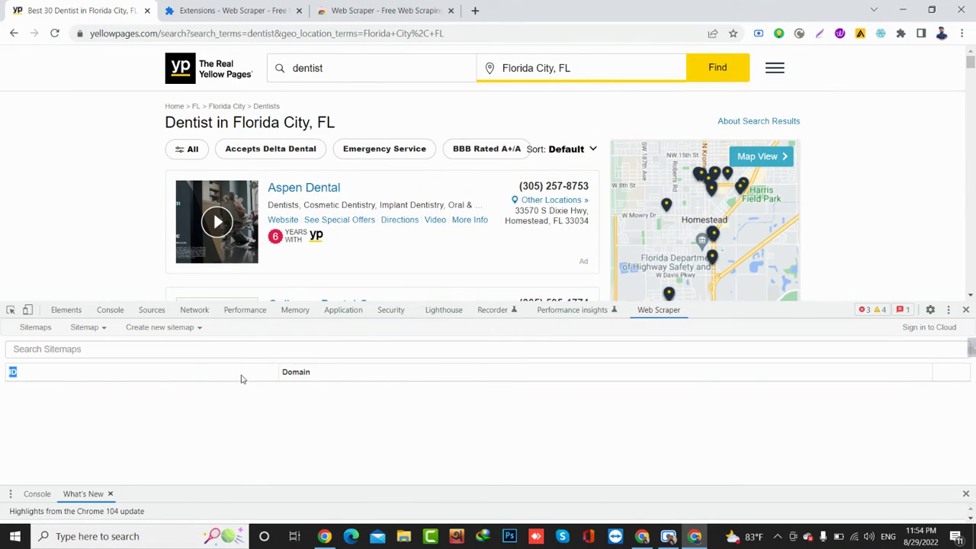
click(188, 327)
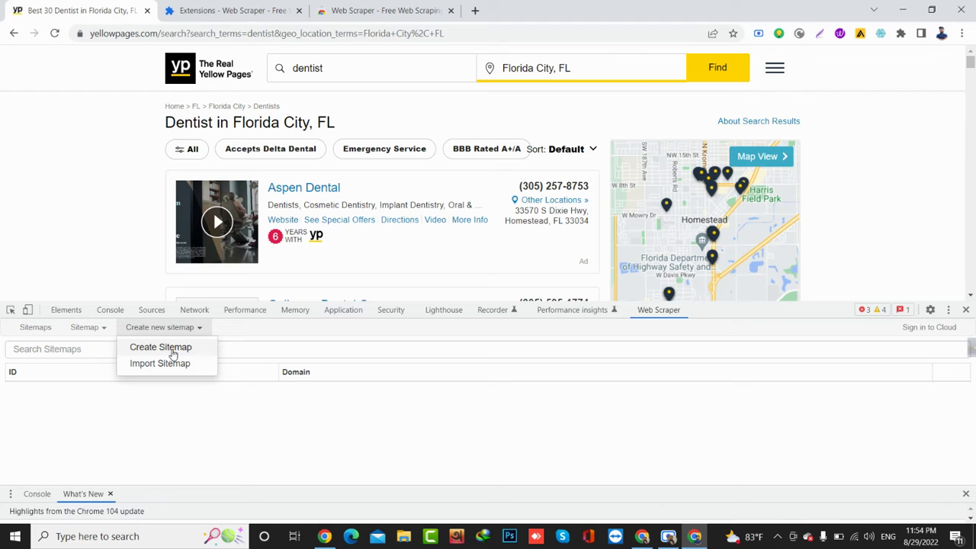
- Start a new sitemap and name it dentist
click(173, 355)
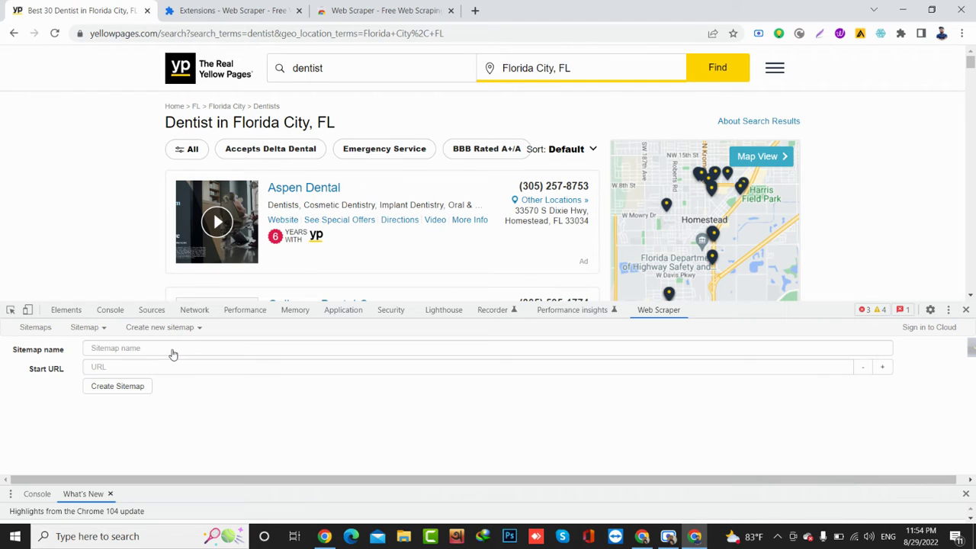
click(150, 347)
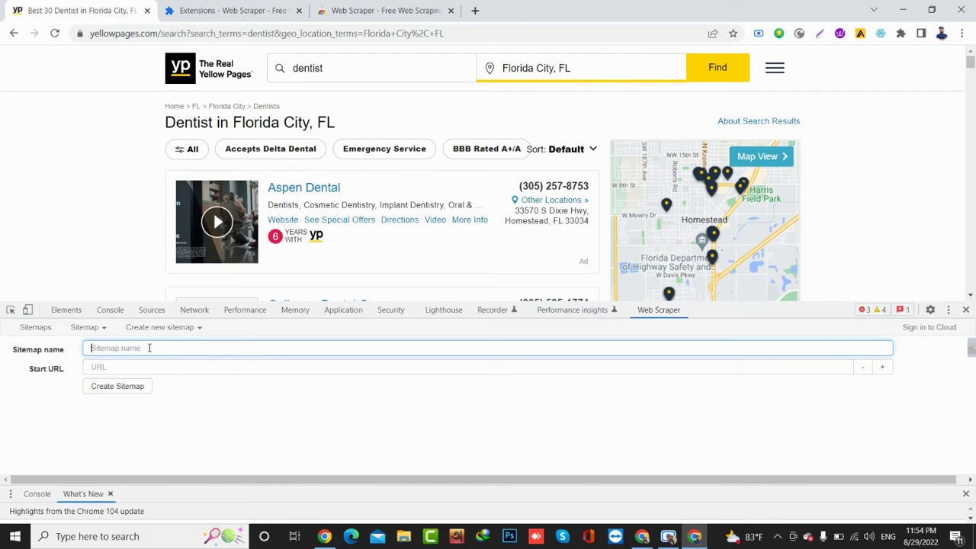
text(dentist)
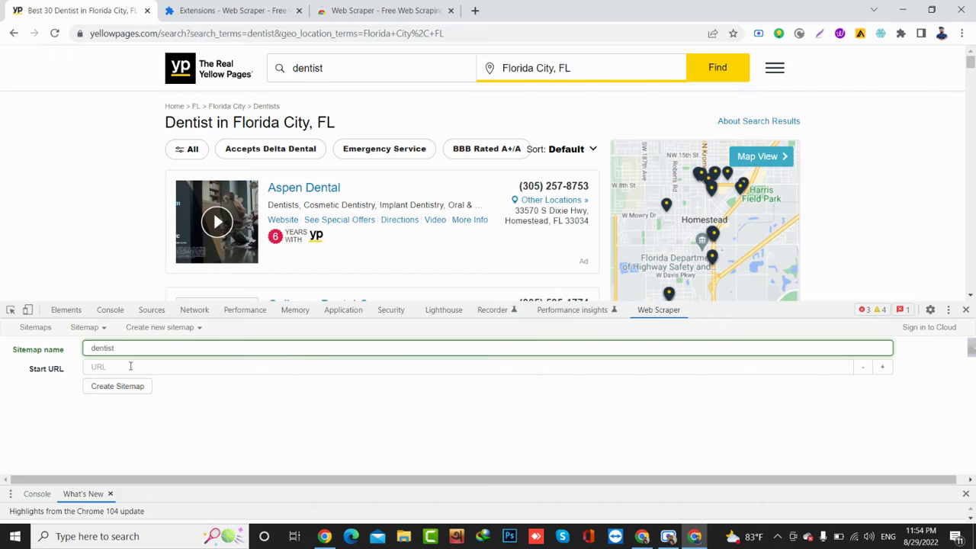
click(135, 366)
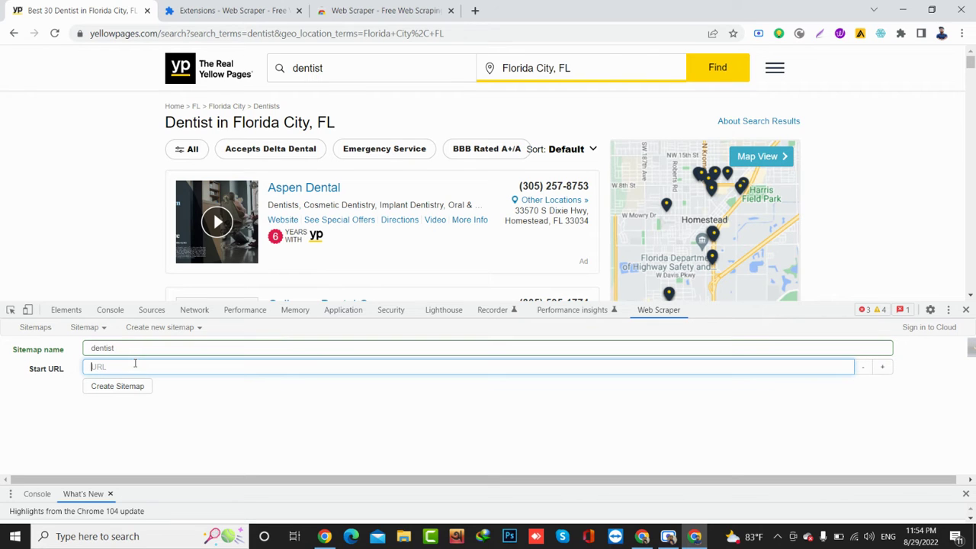
- Use the dentist search results page address as the Start URL and create the sitemap
click(321, 33)
right_click(322, 33)
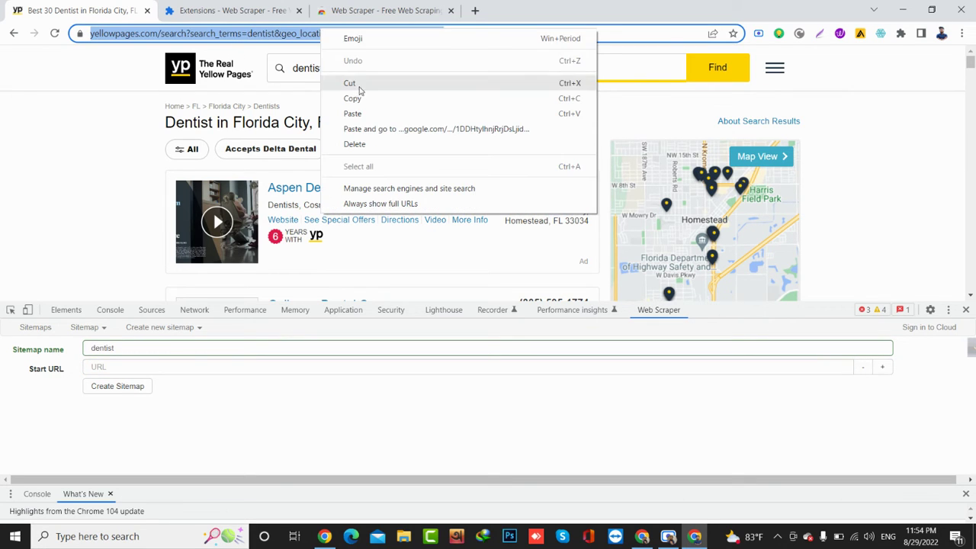
click(362, 99)
scroll(358, 229, down, 9)
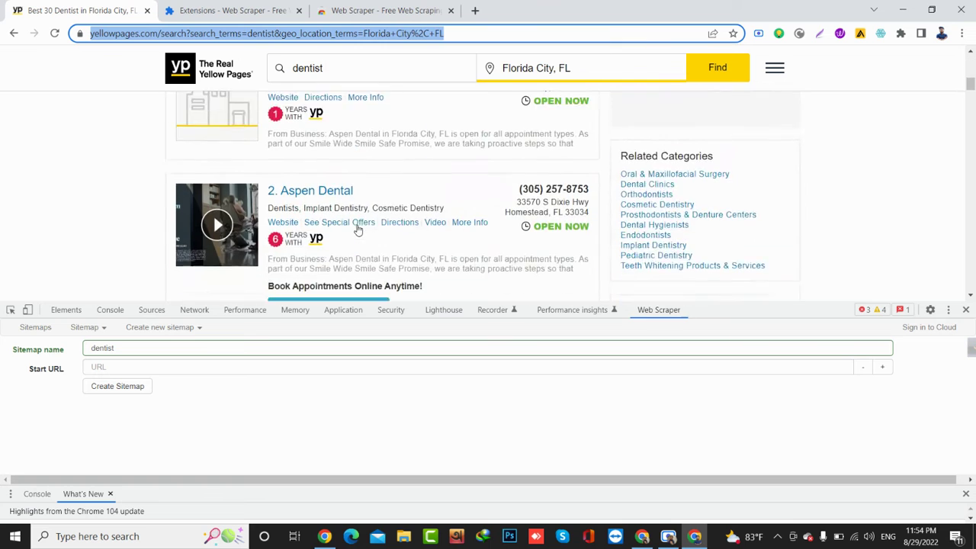
scroll(354, 226, up, 4)
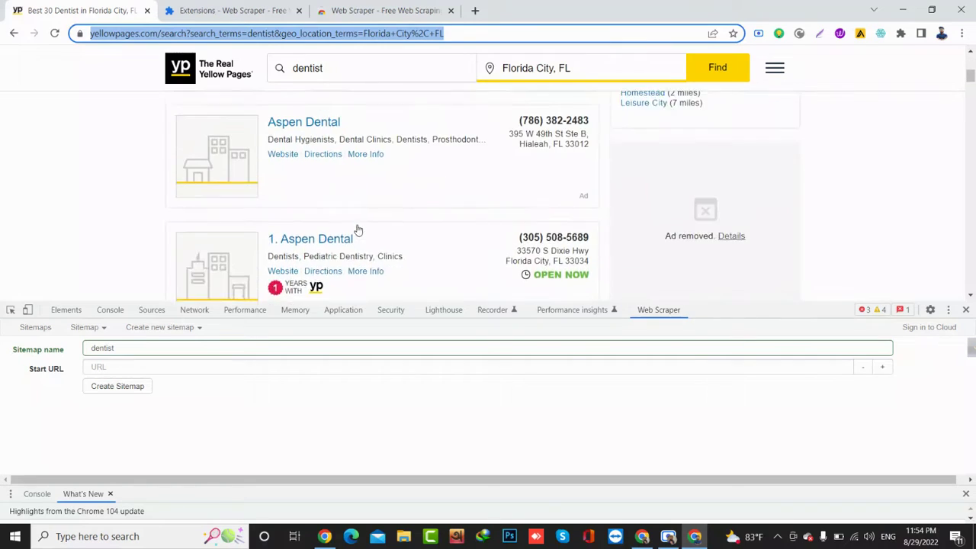
click(136, 366)
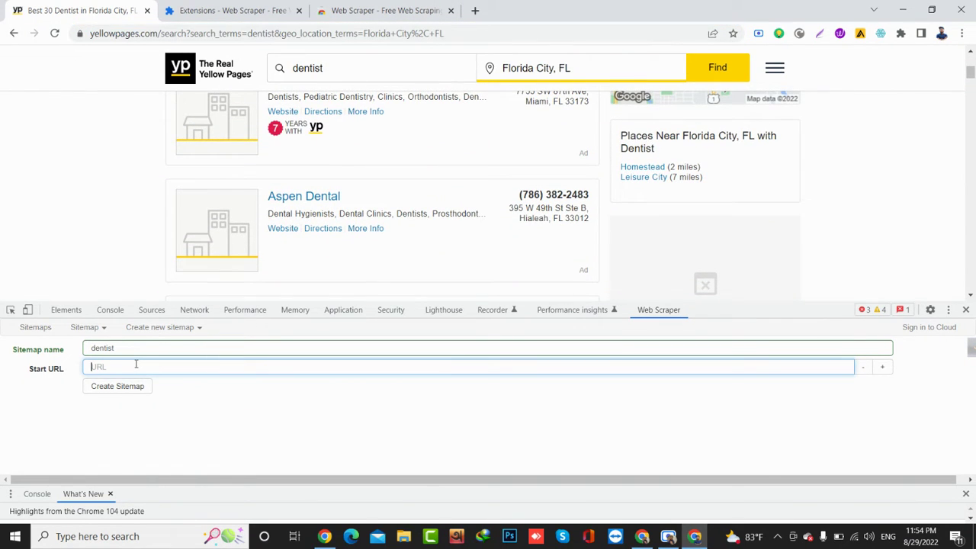
key(ctrl+v)
click(117, 391)
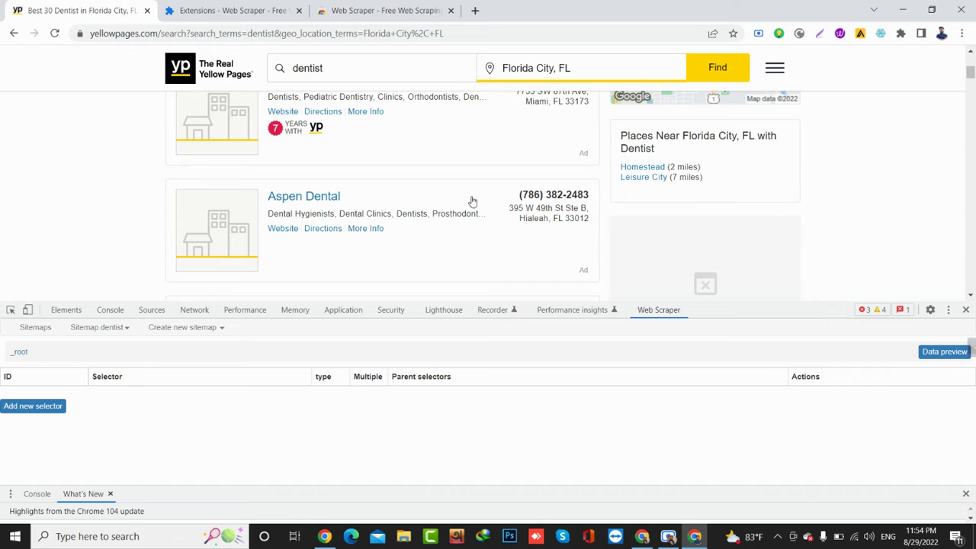
- Add a new selector to the sitemap and set its type to Link
scroll(473, 218, down, 1)
scroll(473, 218, up, 2)
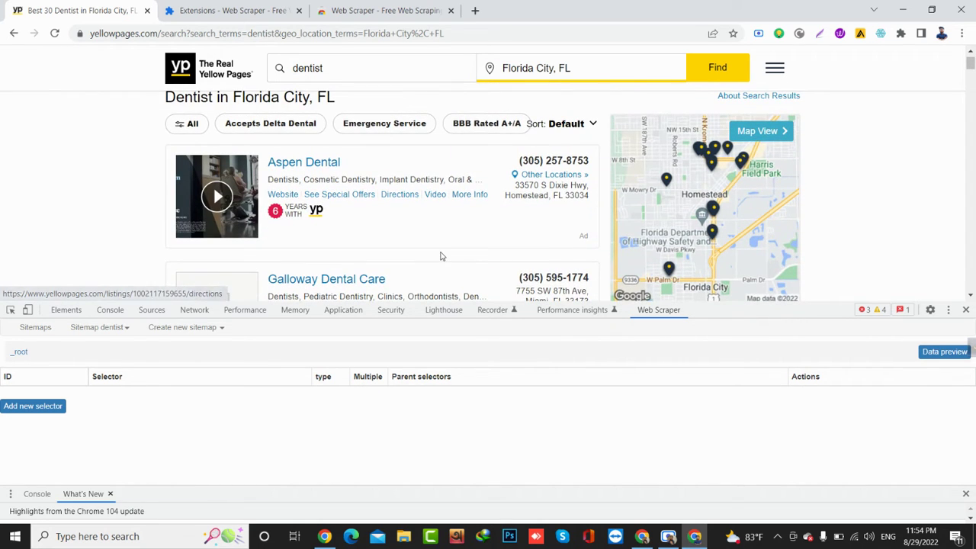
scroll(443, 254, up, 1)
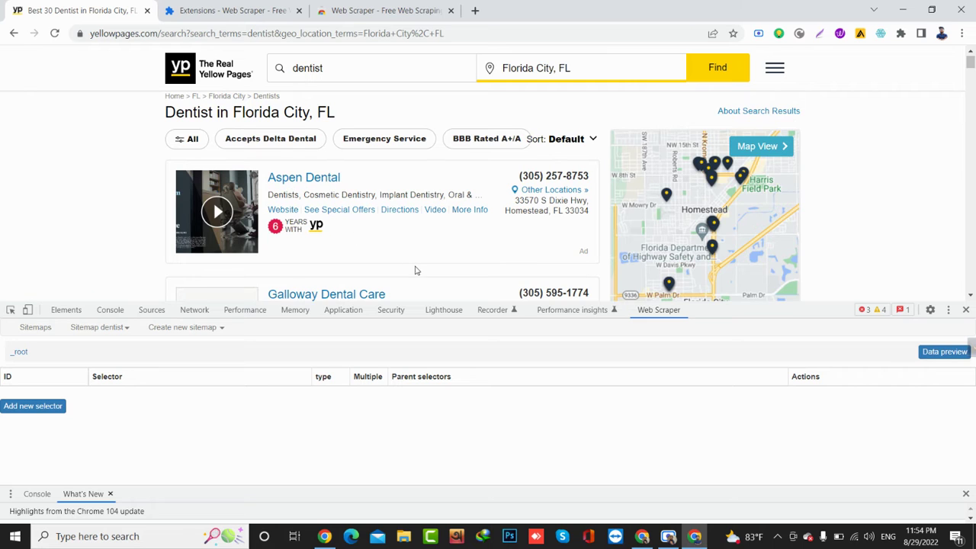
scroll(415, 270, down, 1)
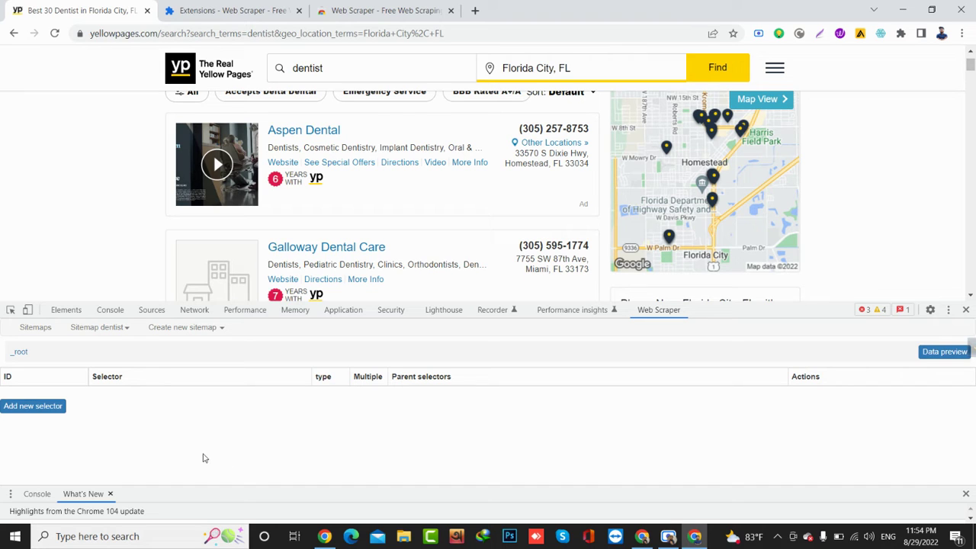
click(44, 409)
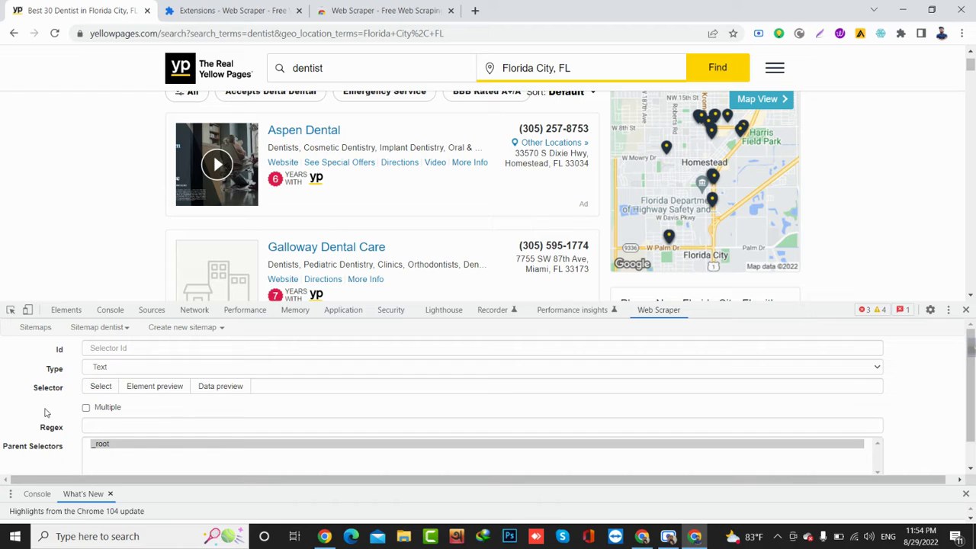
click(108, 348)
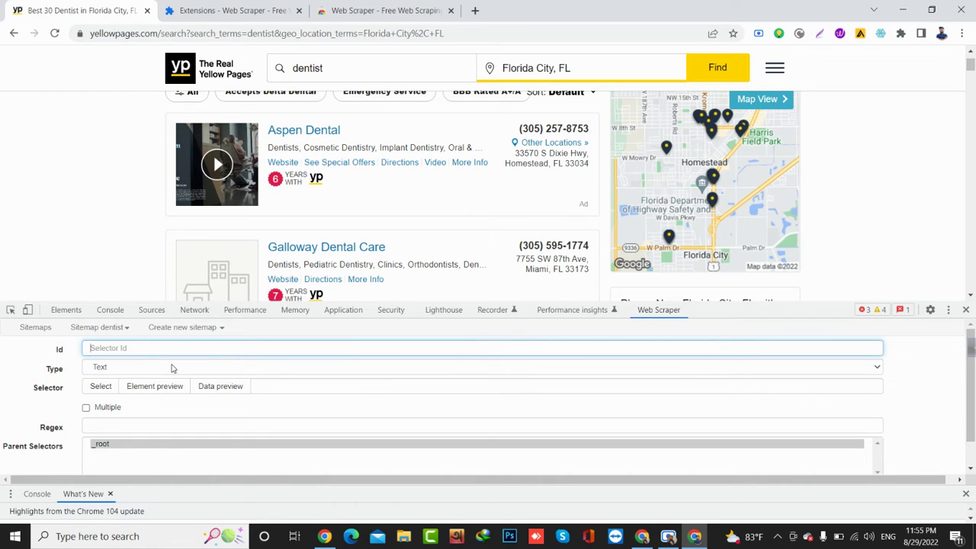
text(business name)
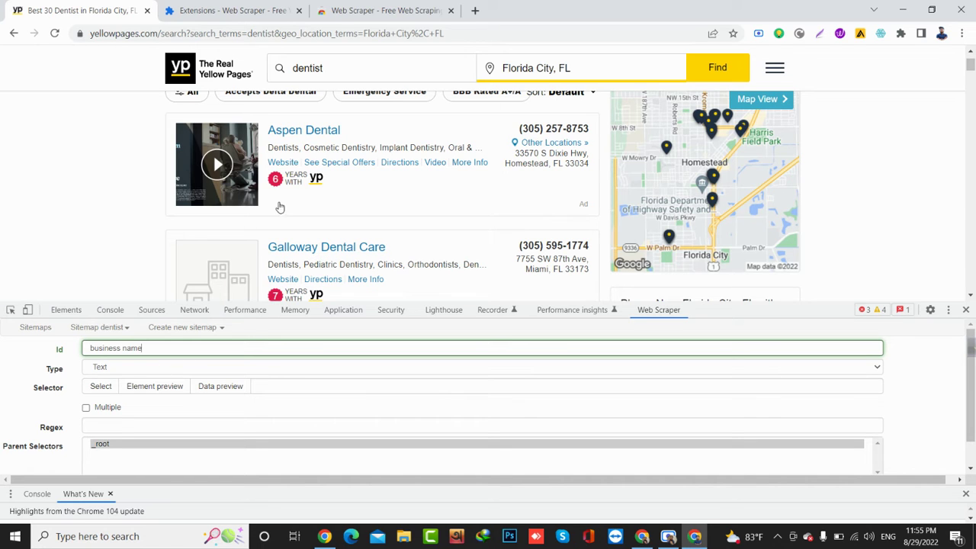
scroll(303, 284, down, 2)
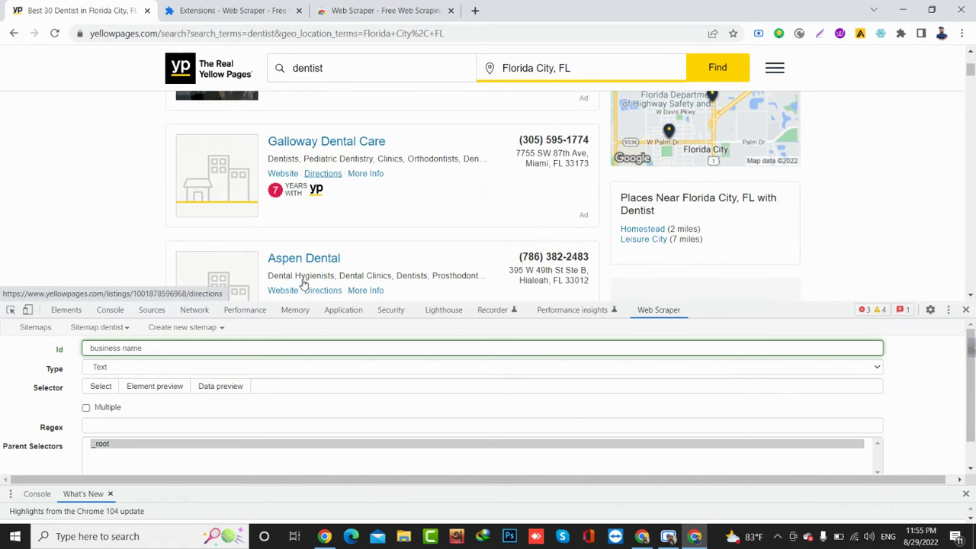
click(142, 369)
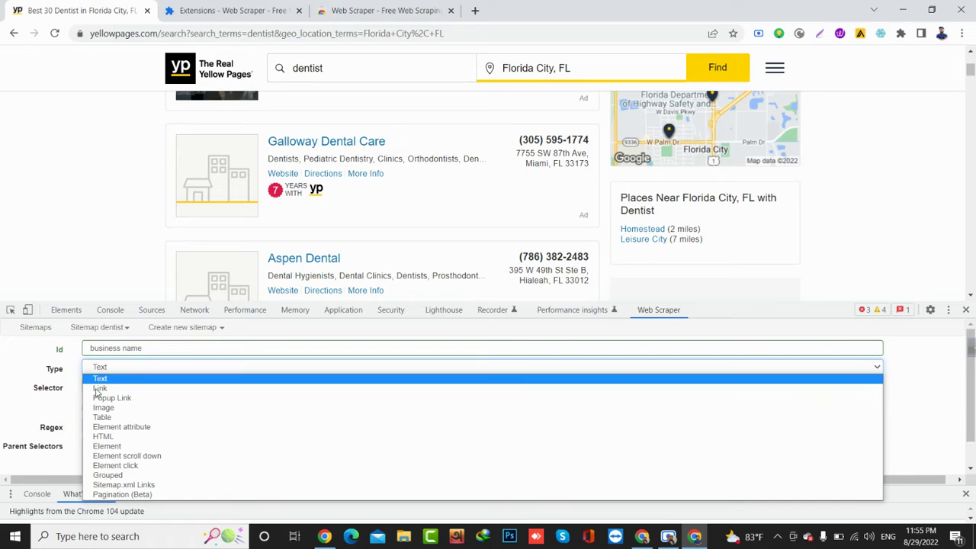
click(98, 389)
- Change the selector Id to 'link', keeping Link as its type
drag(148, 350, 77, 351)
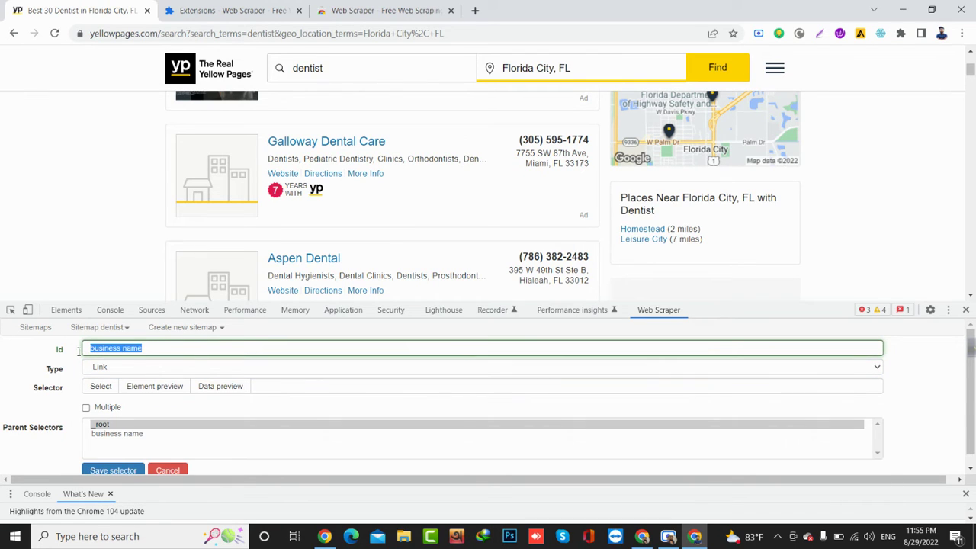
key(BackSpace)
text(lui)
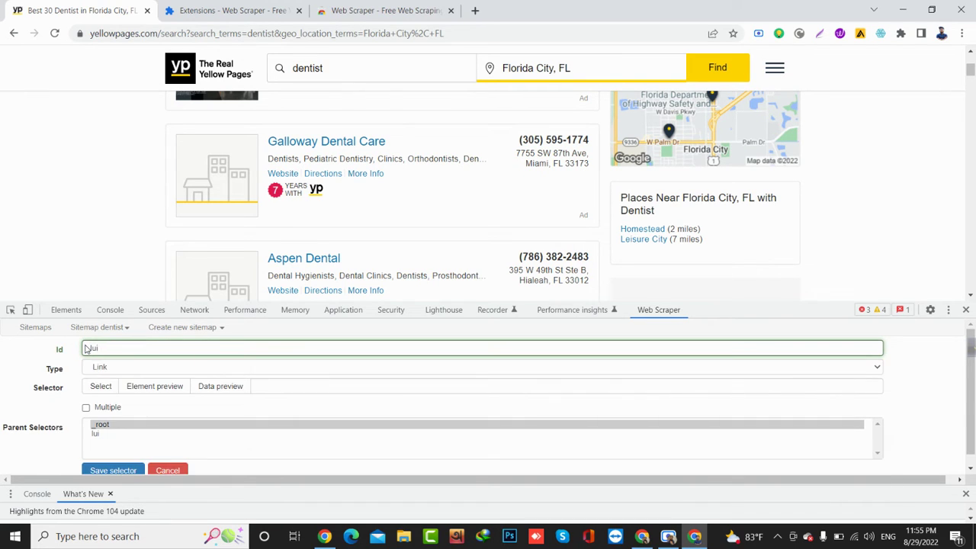
key(BackSpace)
key(BackSpace)
key(BackSpace)
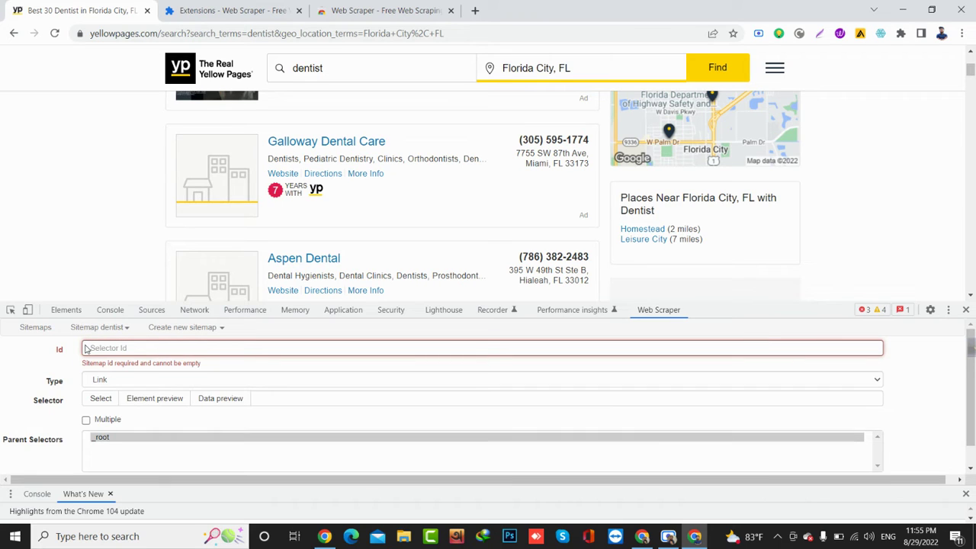
text(link)
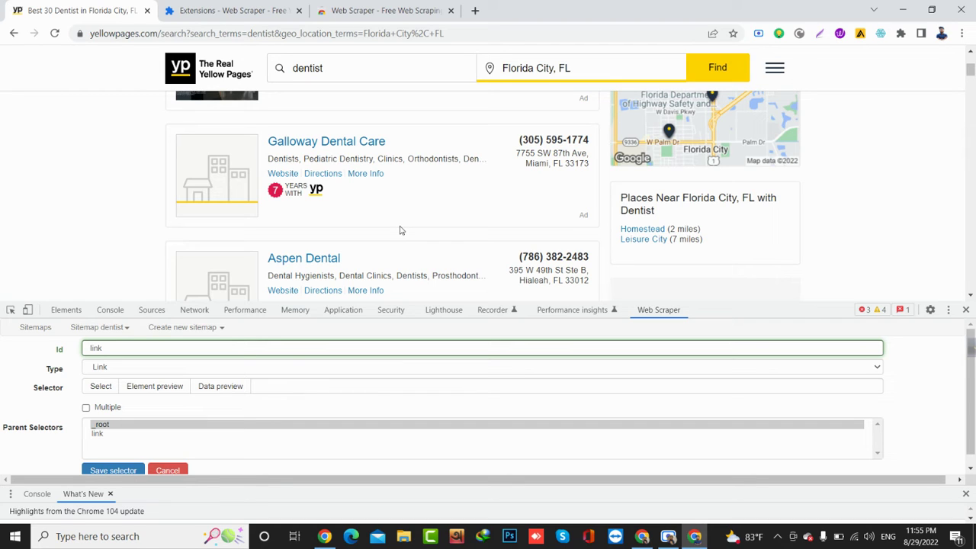
click(108, 370)
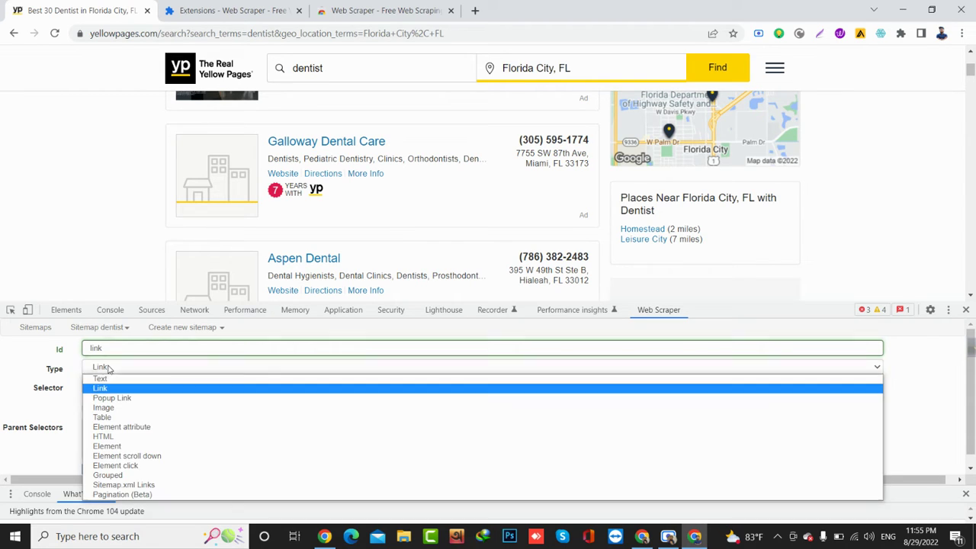
click(109, 388)
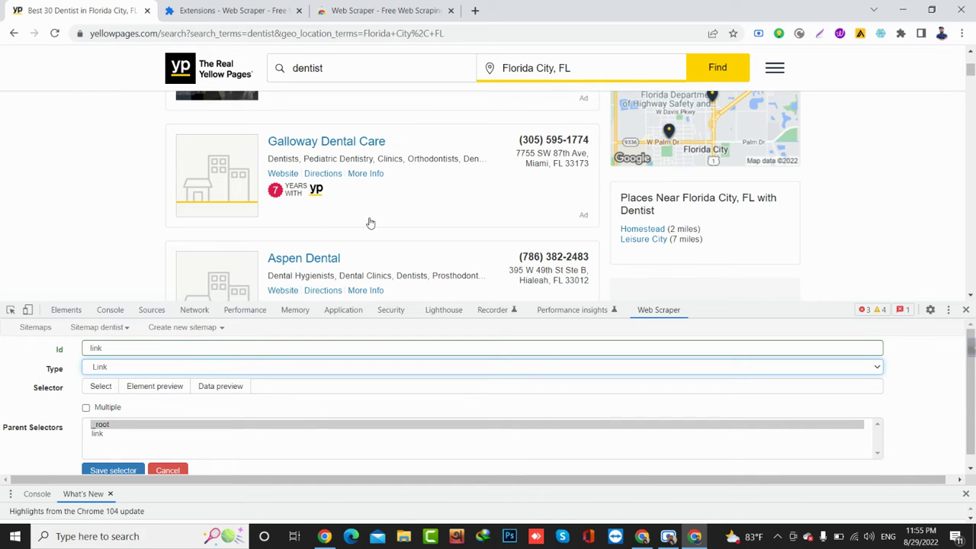
- Enable Multiple and begin selecting elements on the results page
scroll(370, 222, down, 1)
scroll(370, 223, down, 5)
scroll(369, 222, down, 2)
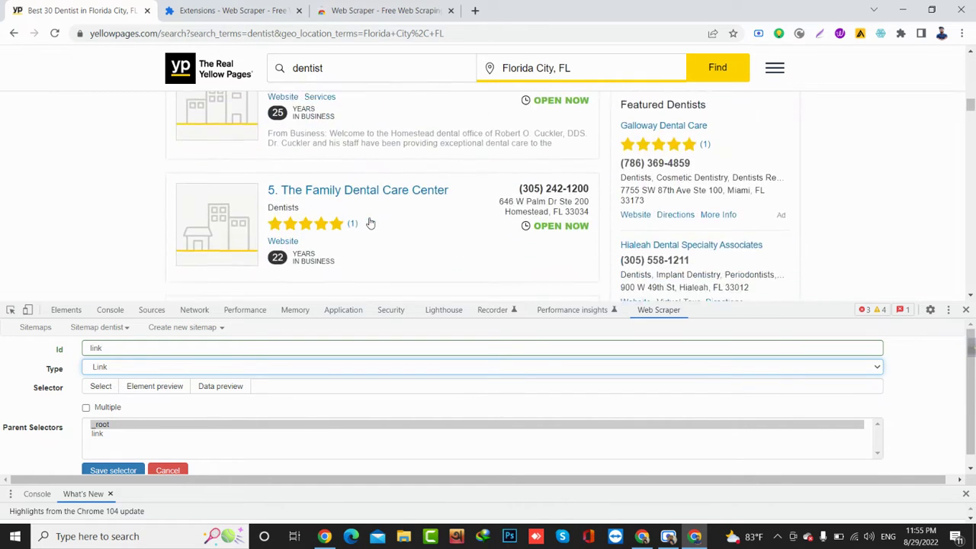
scroll(370, 223, up, 3)
scroll(370, 222, up, 6)
scroll(370, 222, down, 2)
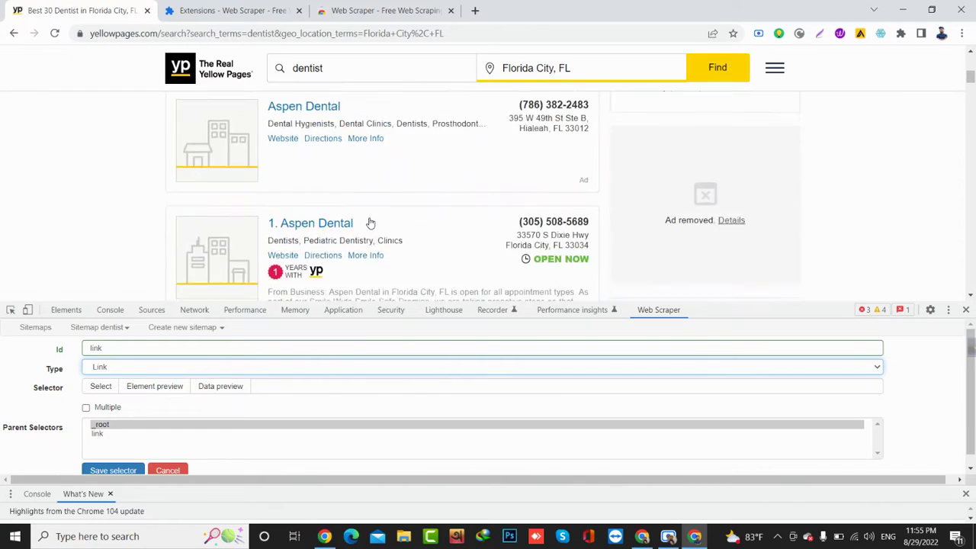
scroll(370, 223, down, 1)
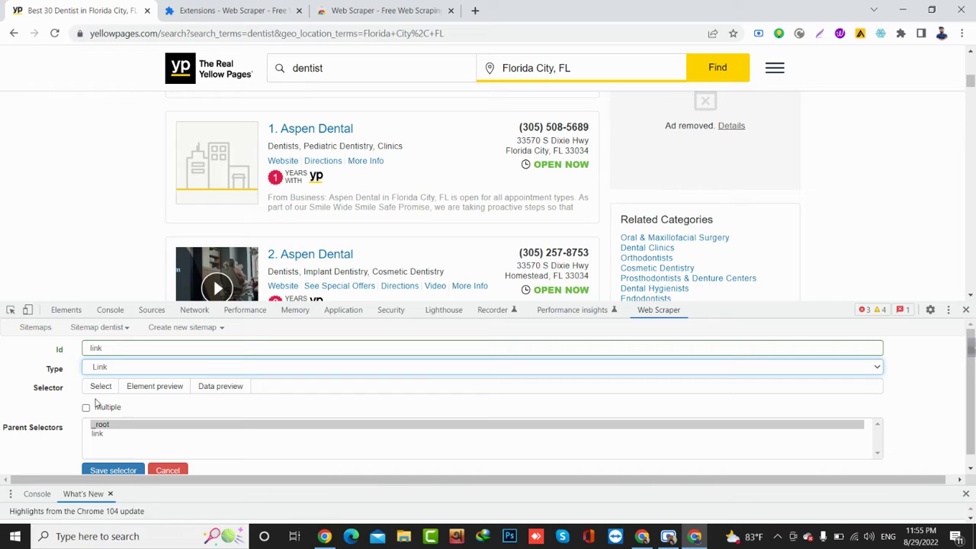
click(86, 409)
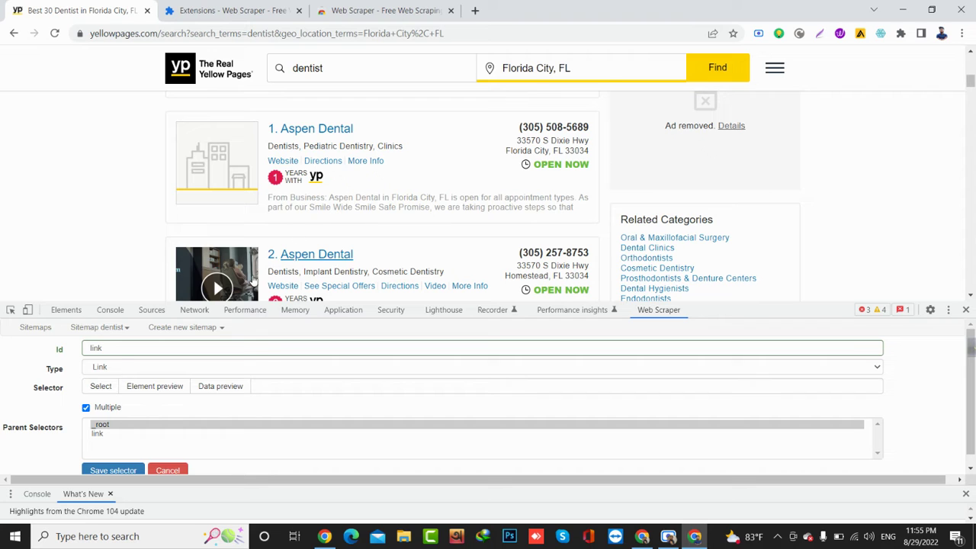
click(100, 387)
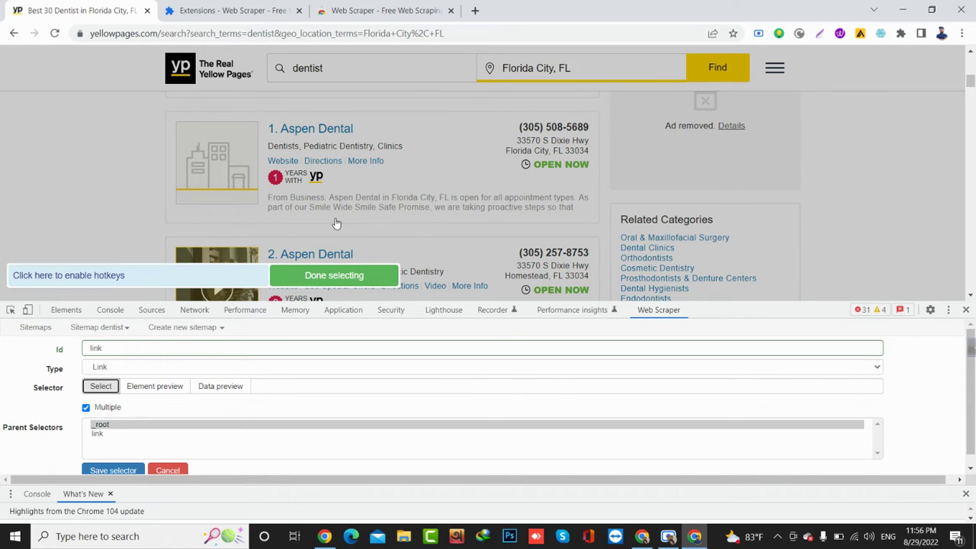
- Pick the first two business names so every listing matches .organic a.business-name, then finish selecting
click(312, 131)
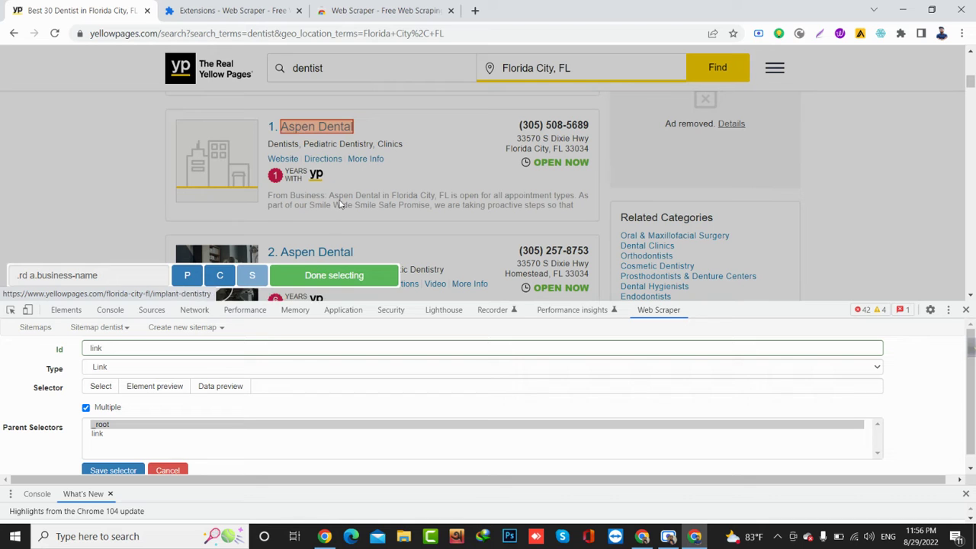
scroll(335, 198, down, 1)
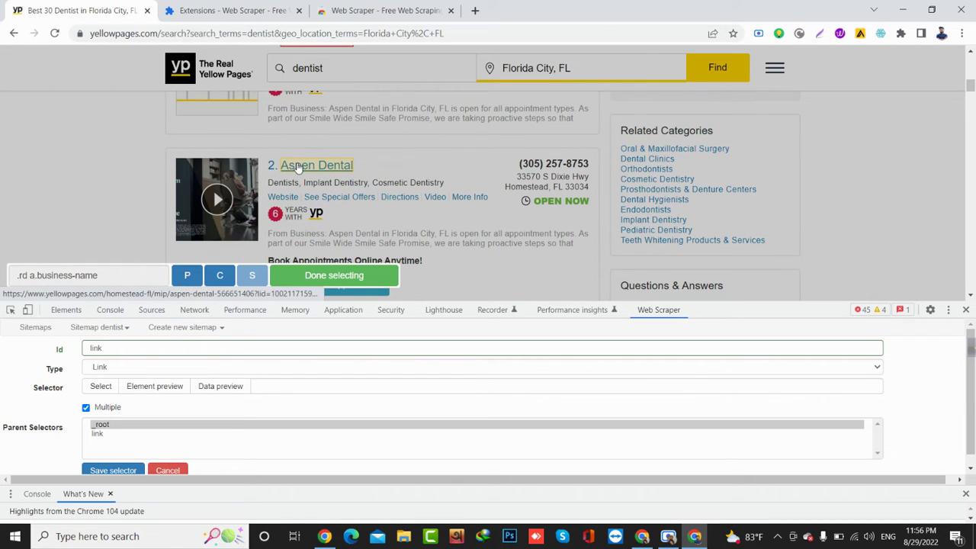
click(297, 168)
scroll(385, 221, down, 1)
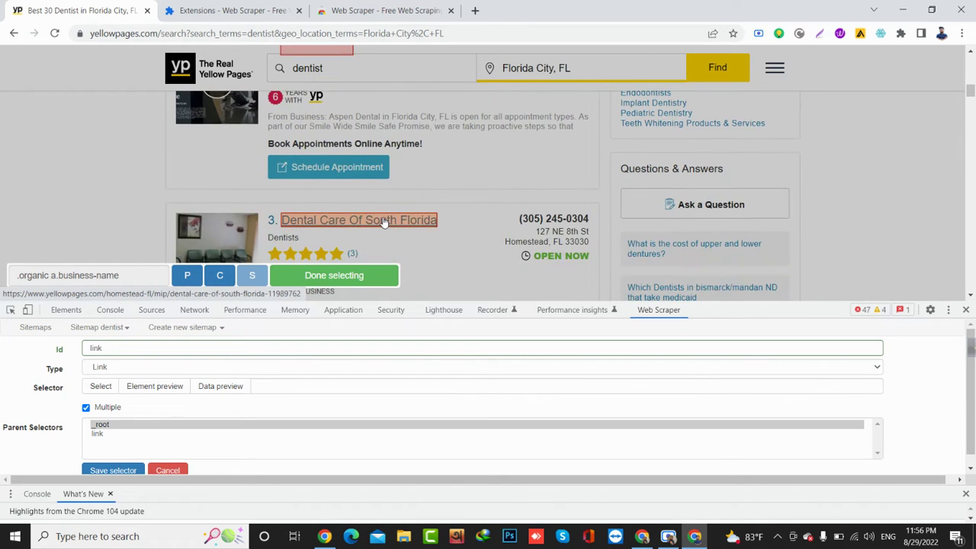
scroll(385, 221, down, 3)
scroll(385, 221, down, 3)
scroll(386, 221, down, 5)
scroll(385, 221, down, 3)
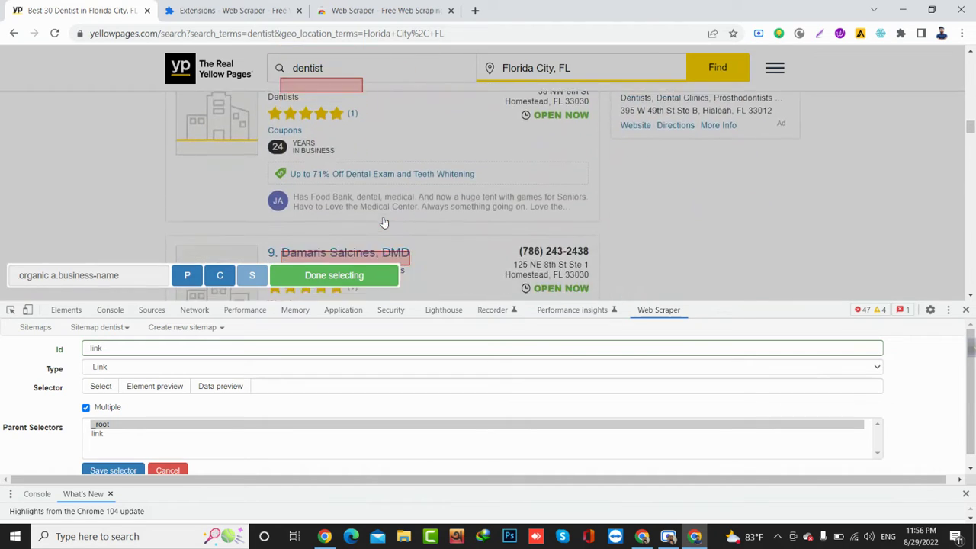
scroll(385, 221, down, 5)
scroll(385, 221, down, 10)
scroll(385, 221, down, 5)
scroll(385, 221, down, 5)
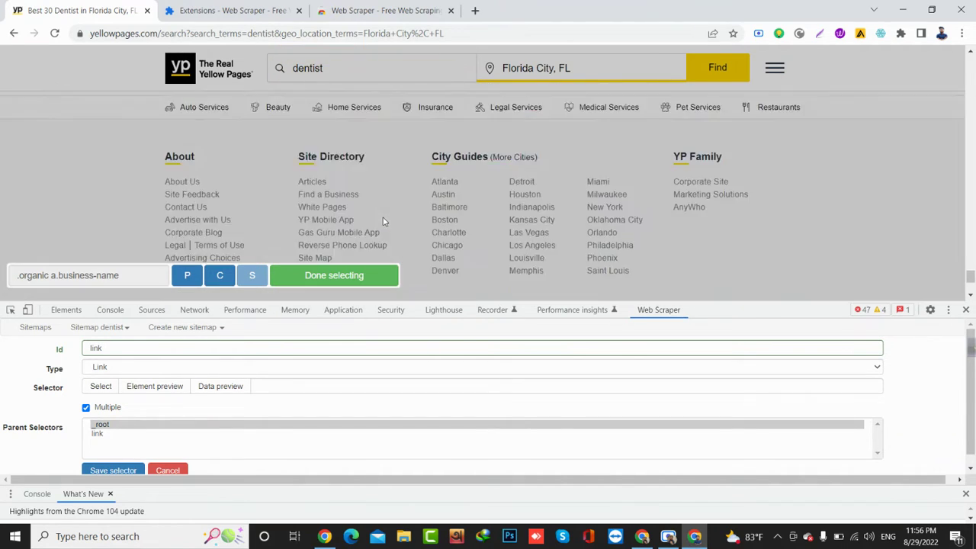
scroll(386, 222, up, 1)
scroll(385, 221, up, 3)
scroll(385, 221, up, 2)
scroll(385, 221, up, 3)
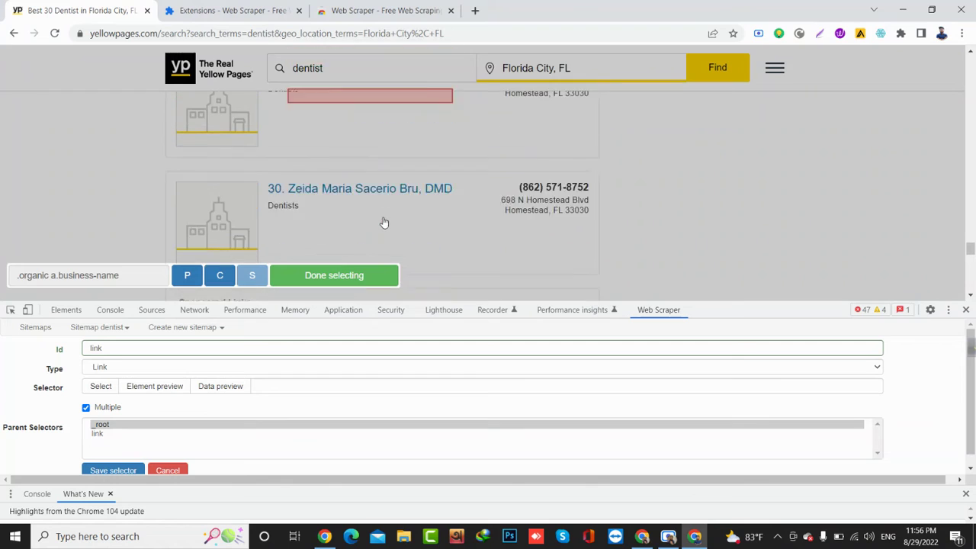
scroll(384, 222, up, 1)
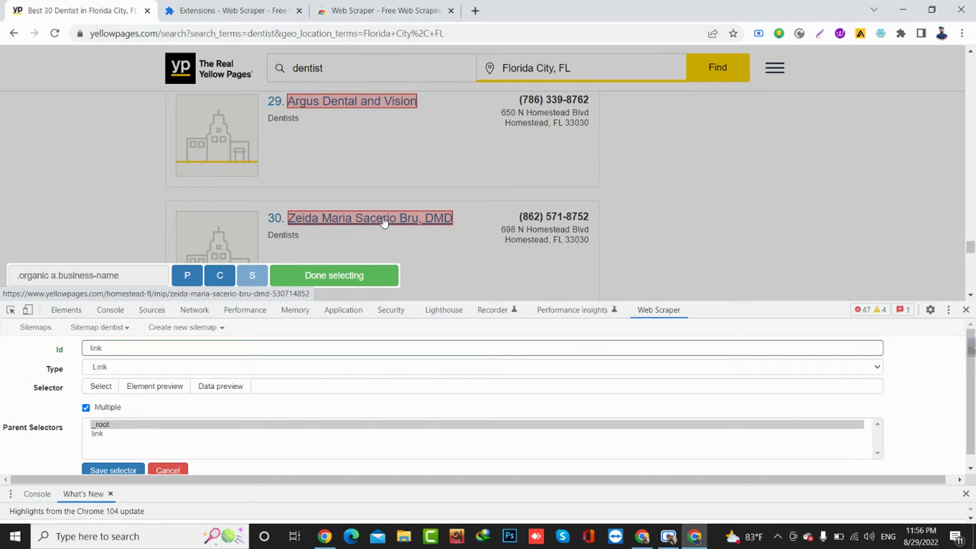
click(330, 277)
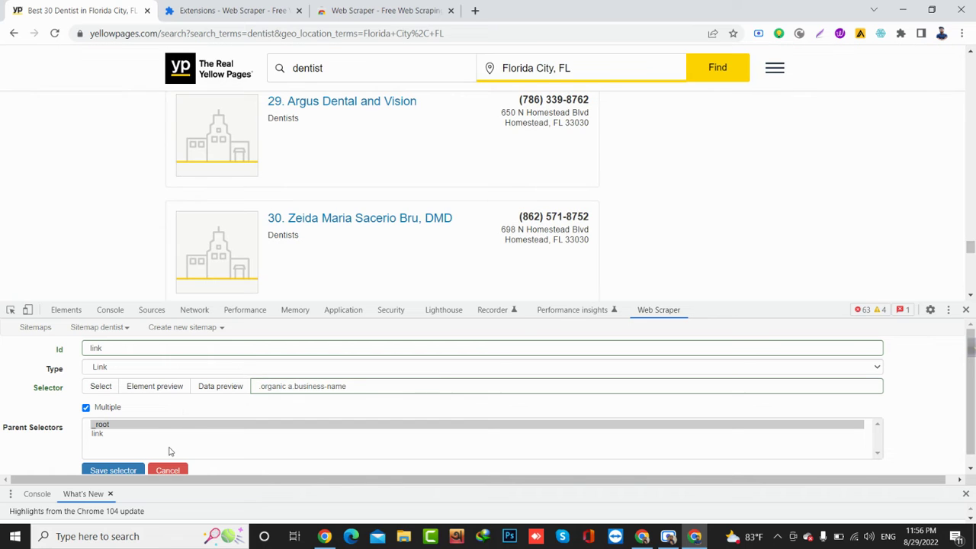
scroll(170, 452, down, 1)
- Save the link selector and open its empty child selector list
click(114, 459)
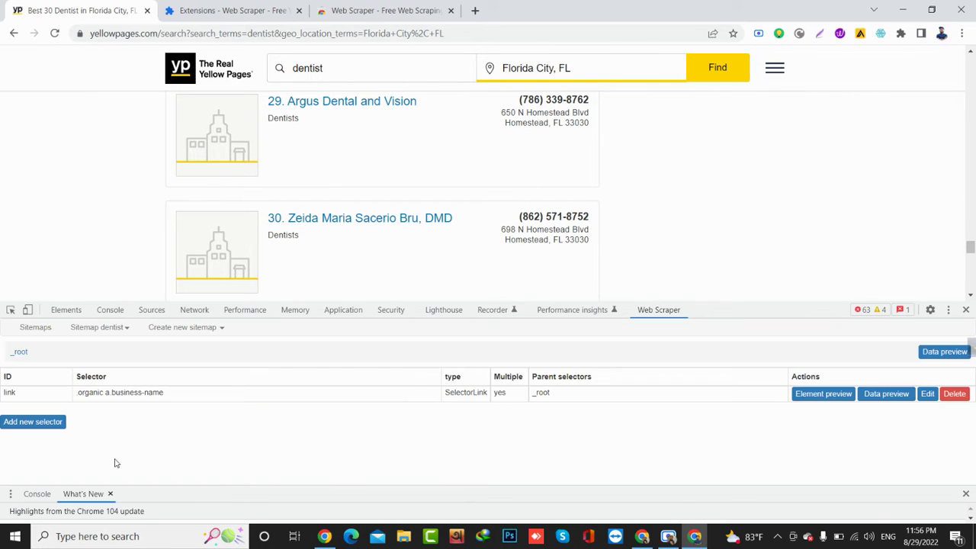
scroll(409, 212, up, 15)
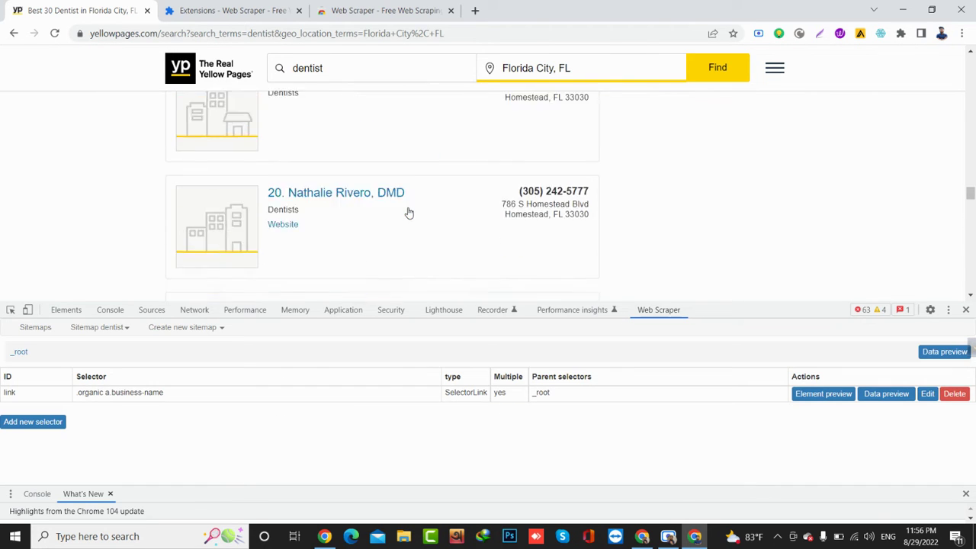
scroll(408, 212, up, 10)
scroll(408, 212, up, 5)
scroll(409, 212, up, 1)
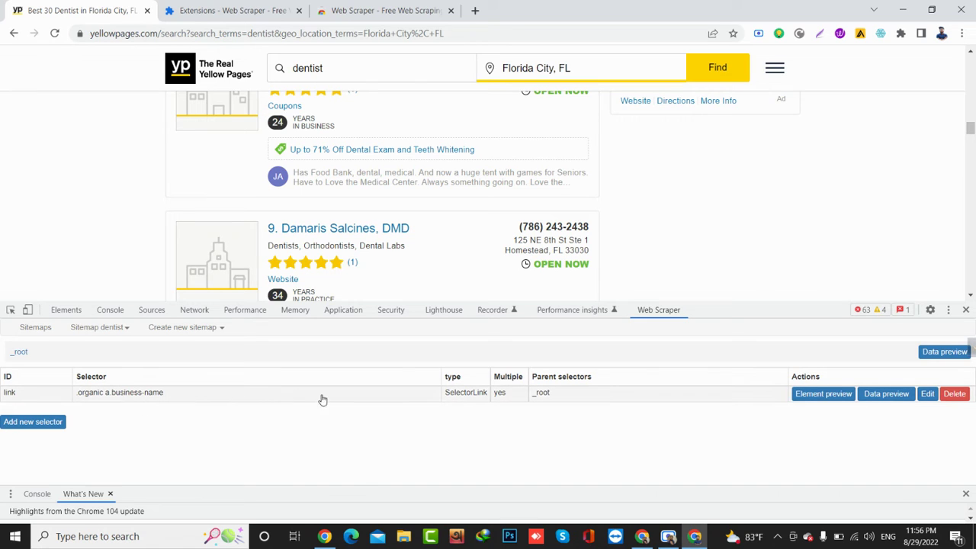
click(354, 393)
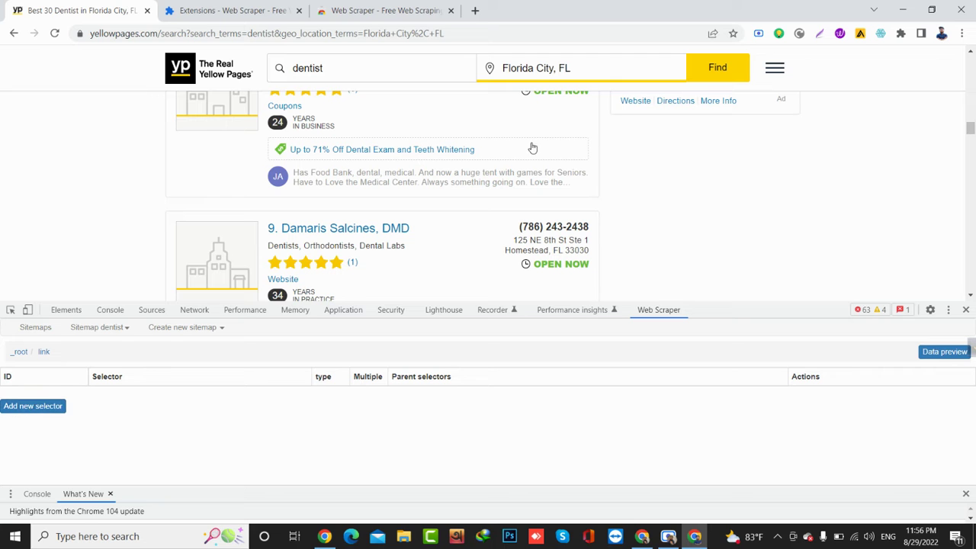
- Go to the '1. Aspen Dental' listing's detail page
scroll(530, 146, up, 7)
scroll(529, 146, up, 4)
scroll(532, 149, up, 6)
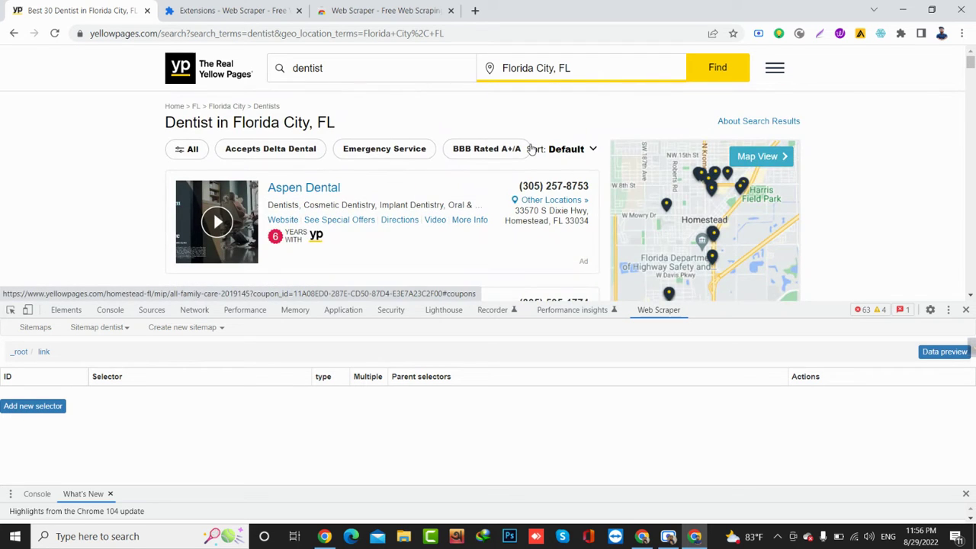
scroll(531, 148, down, 3)
scroll(532, 149, down, 2)
scroll(532, 149, down, 1)
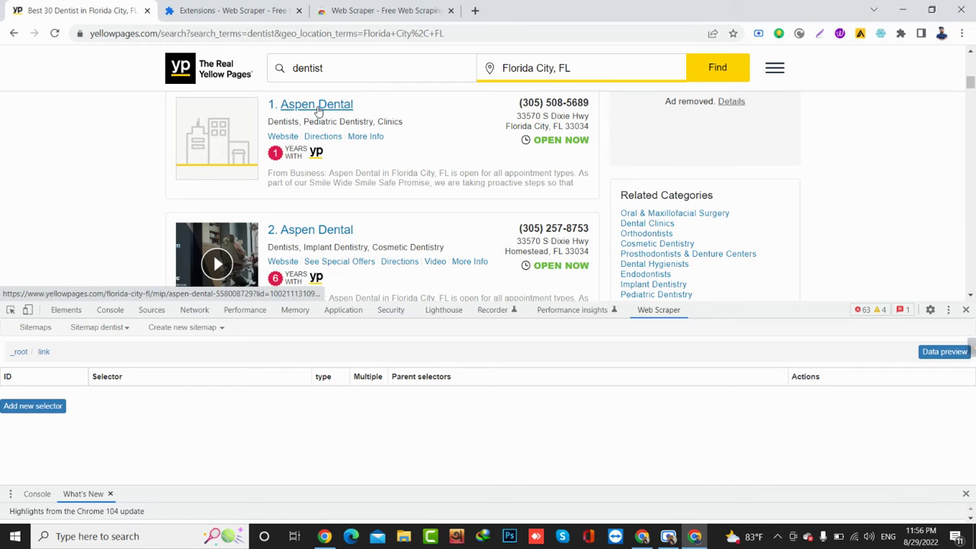
click(318, 111)
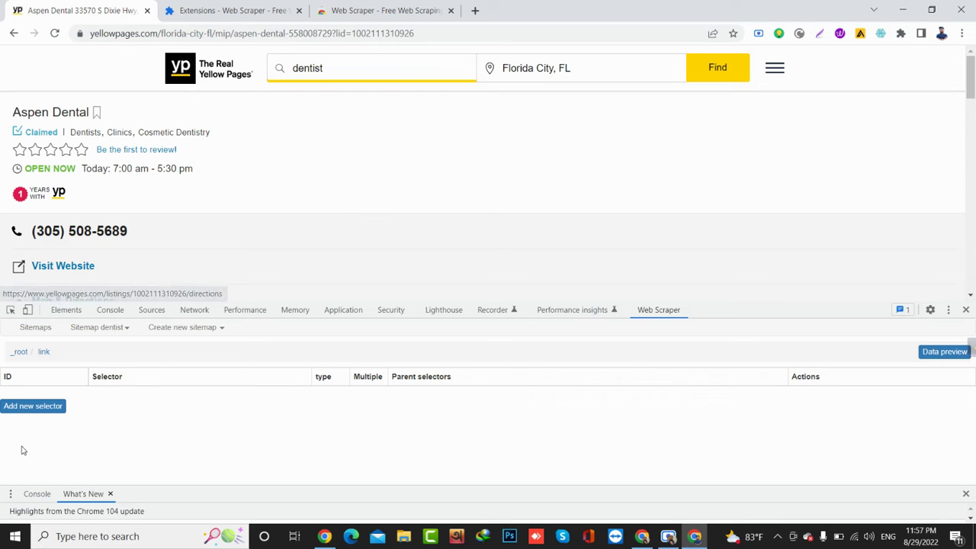
- Add a child selector with Id 'business name' and type Text under link
click(33, 409)
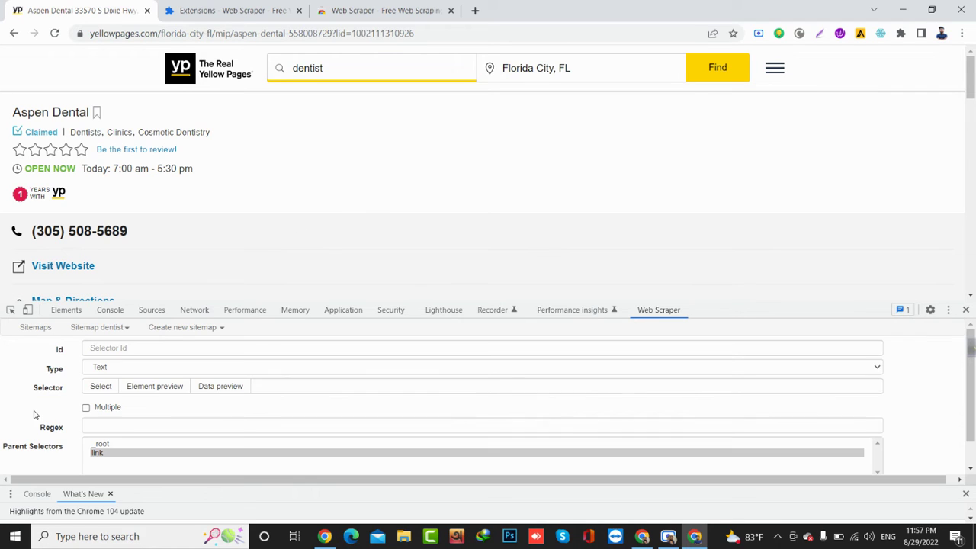
click(143, 351)
text(business name)
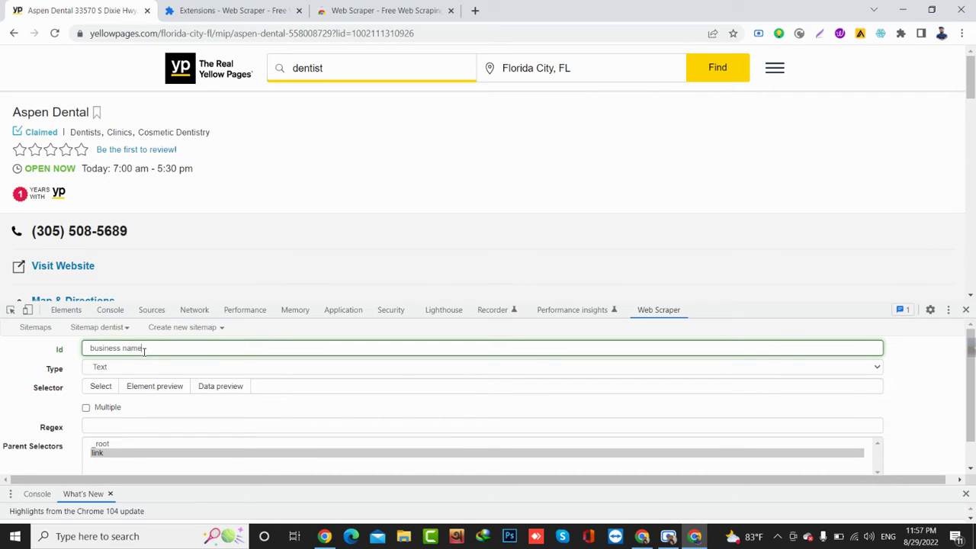
click(124, 371)
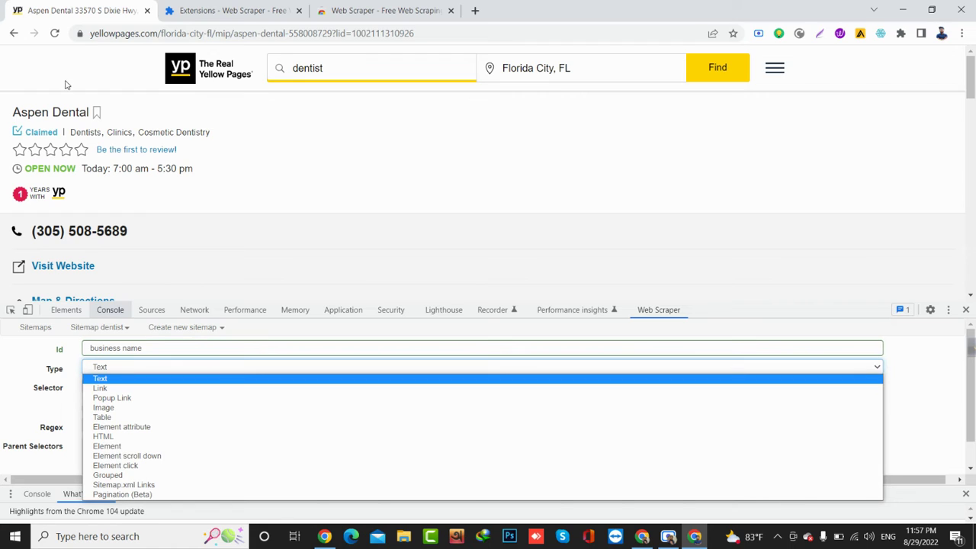
click(108, 381)
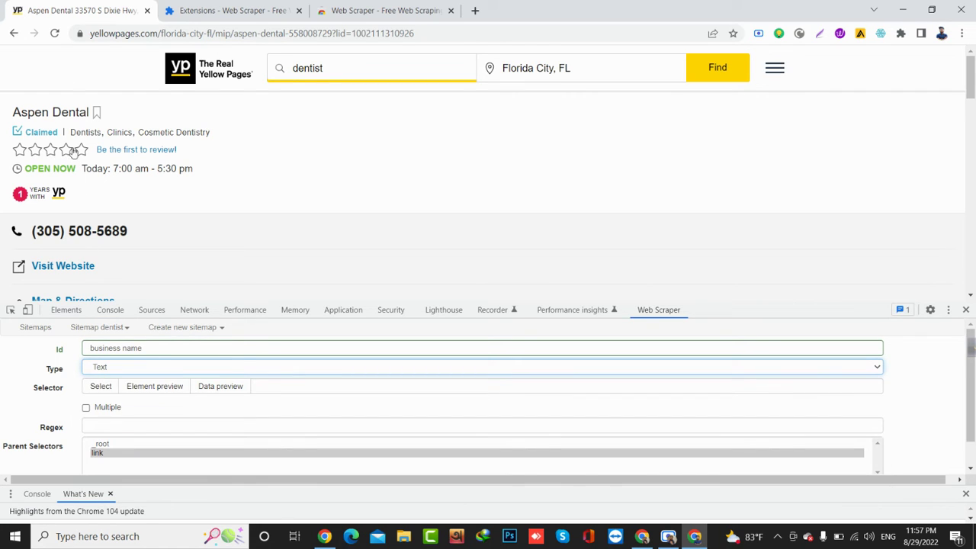
scroll(247, 192, down, 5)
scroll(248, 192, down, 5)
scroll(247, 193, up, 10)
scroll(161, 193, down, 1)
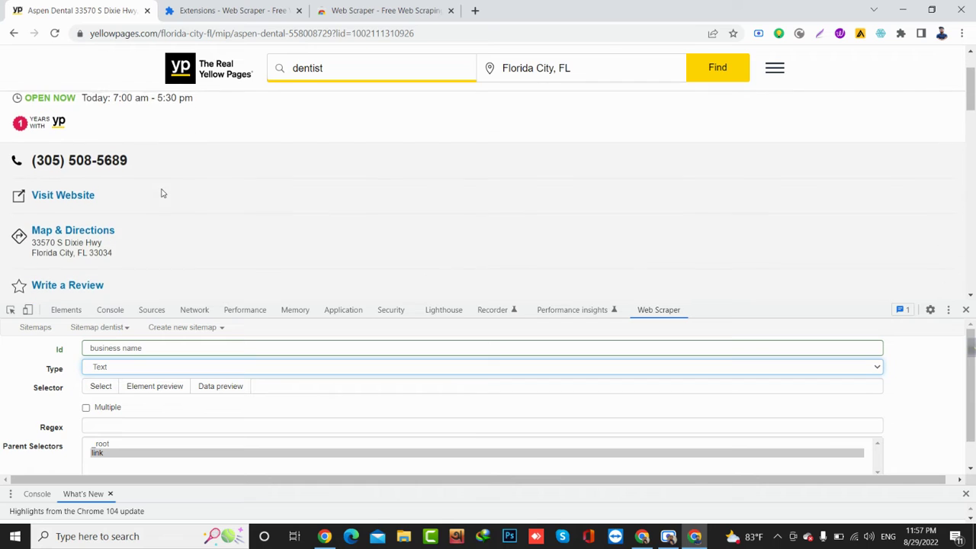
- Select the Aspen Dental h1 title and save the selector
click(97, 389)
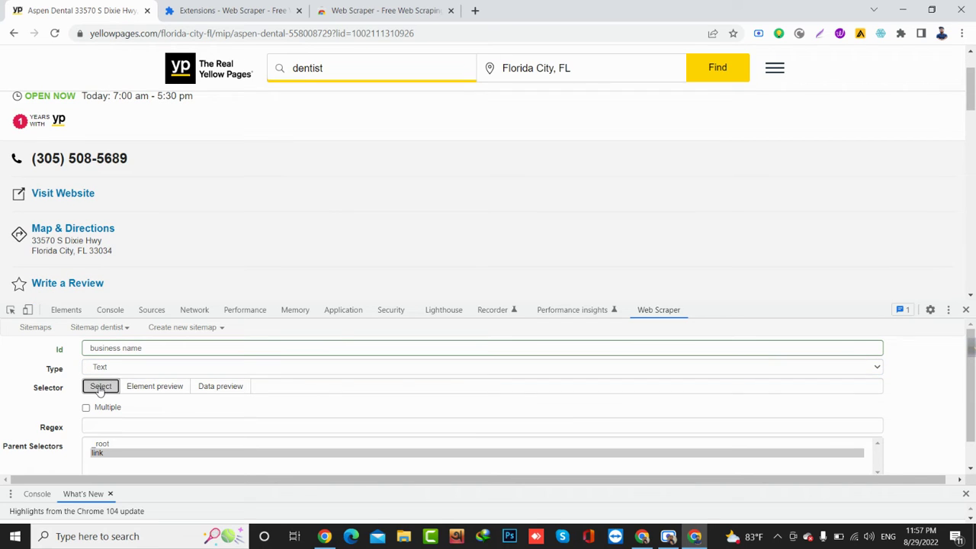
scroll(214, 152, up, 1)
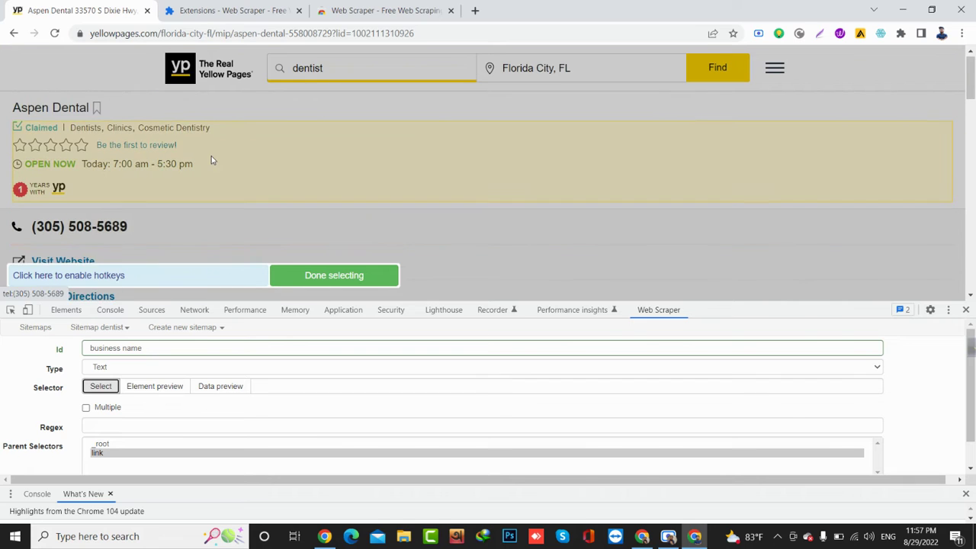
click(53, 114)
click(340, 276)
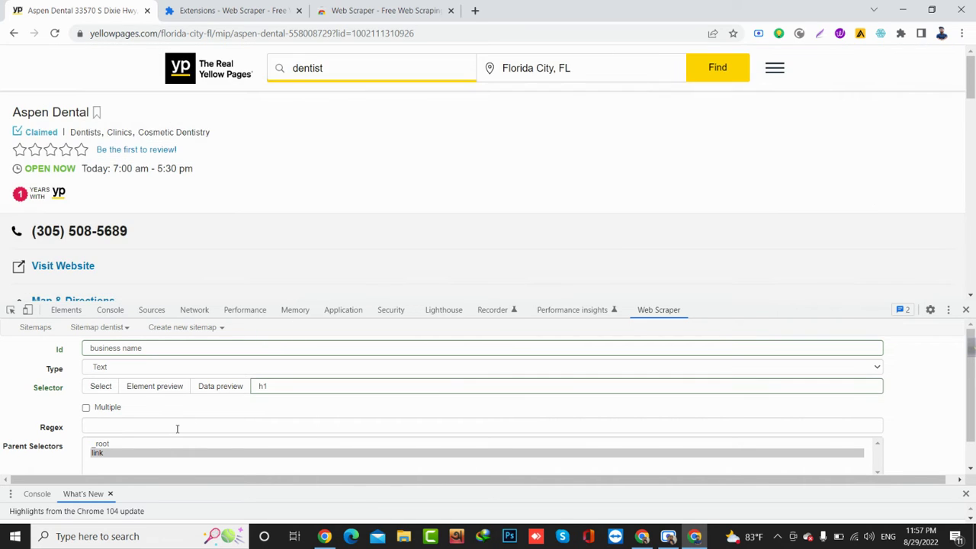
scroll(177, 429, down, 1)
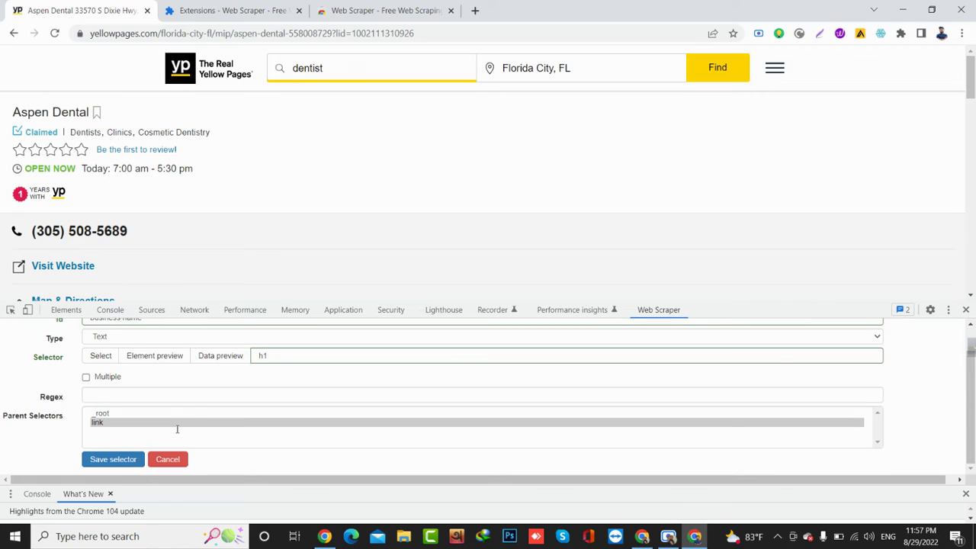
click(112, 459)
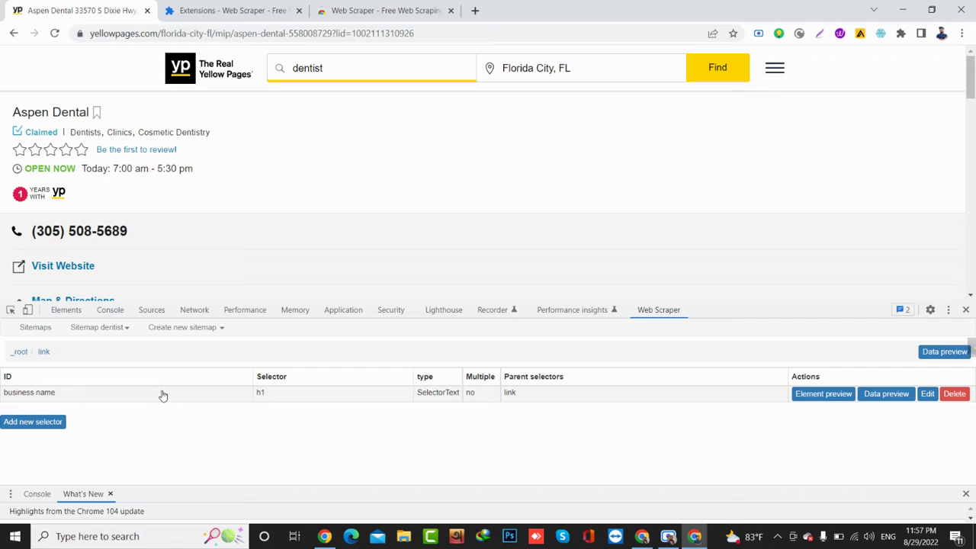
- Add a child selector with Id 'phone number' and type Text
click(33, 421)
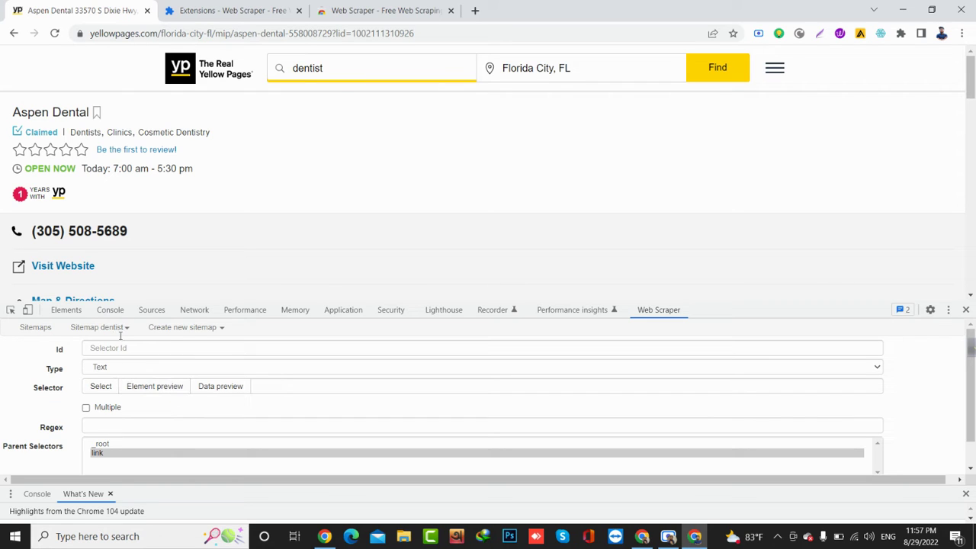
scroll(222, 218, down, 1)
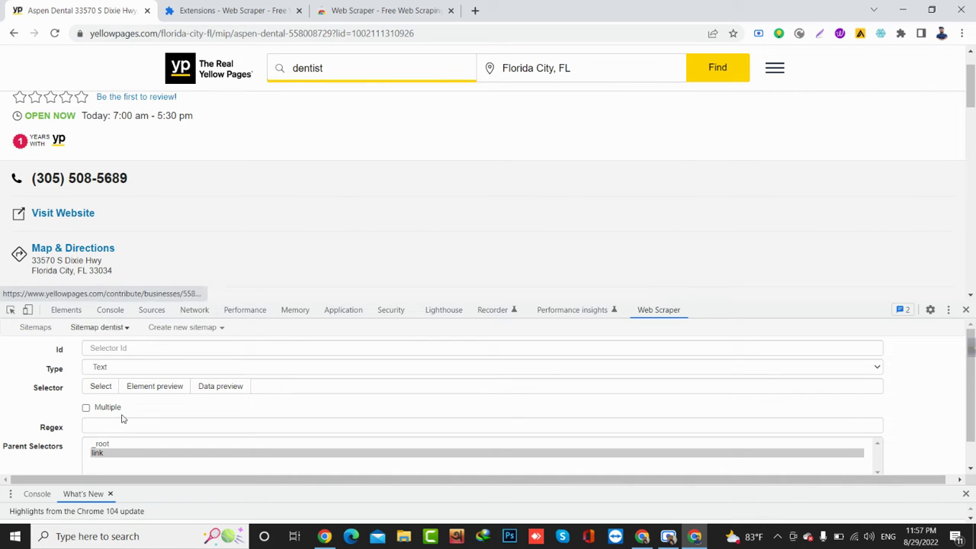
click(115, 348)
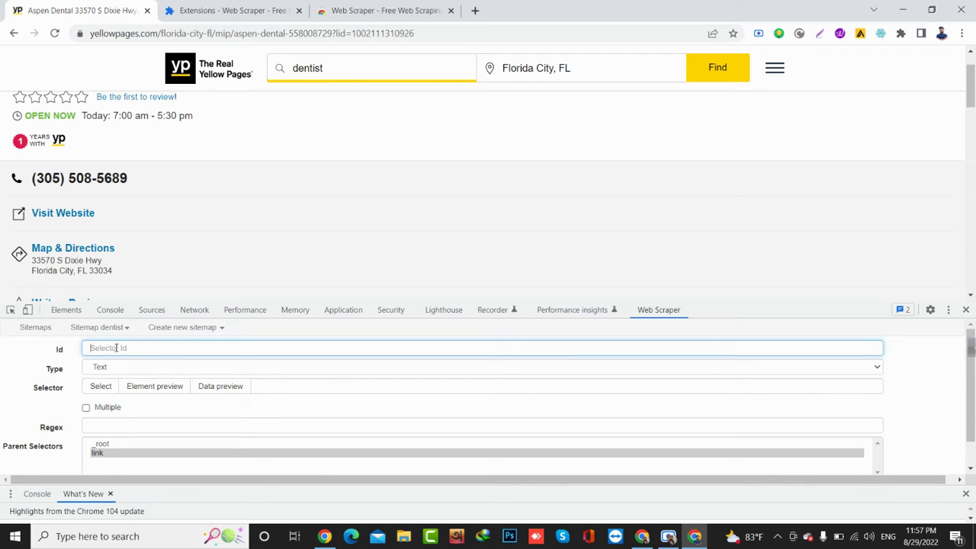
text(phone number)
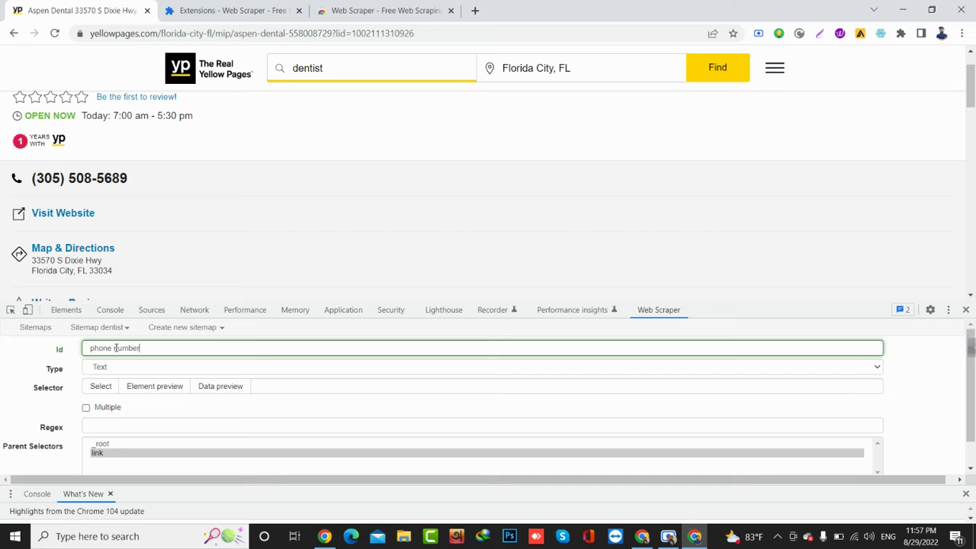
click(117, 368)
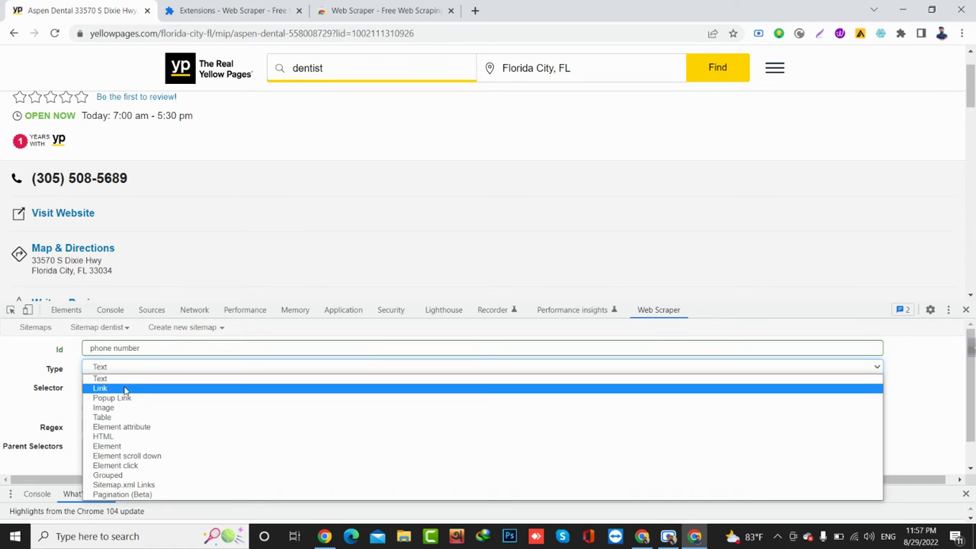
click(118, 373)
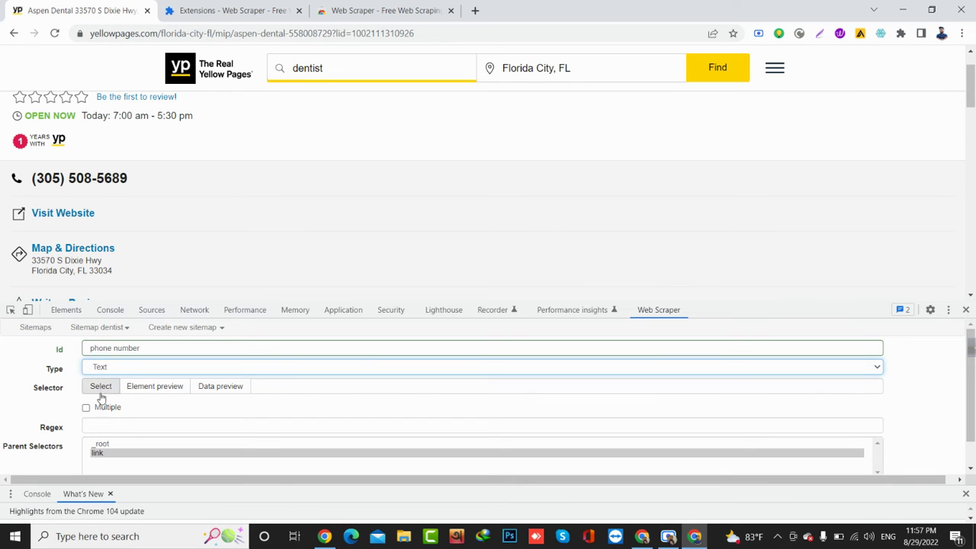
- Pick the listing's phone number (.phone strong) and save the selector
click(101, 386)
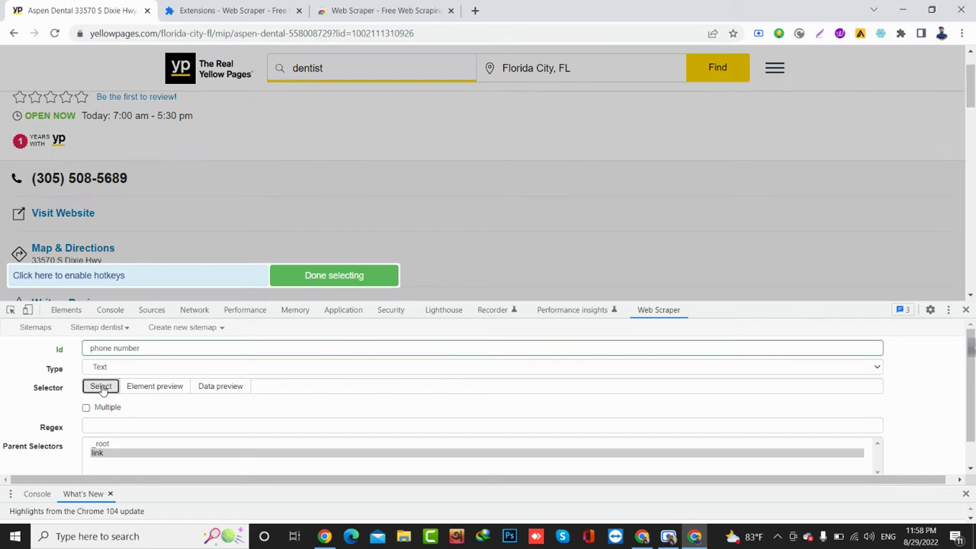
click(56, 181)
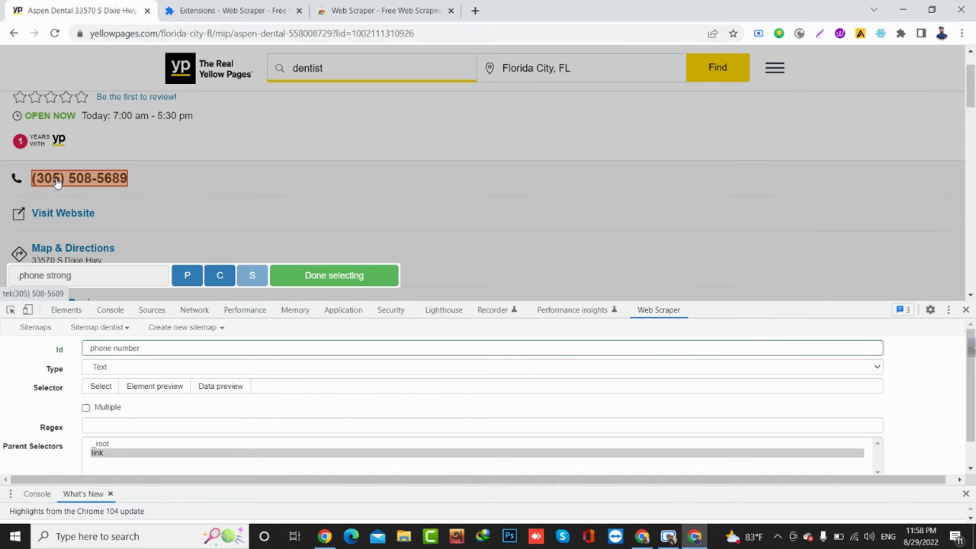
click(340, 280)
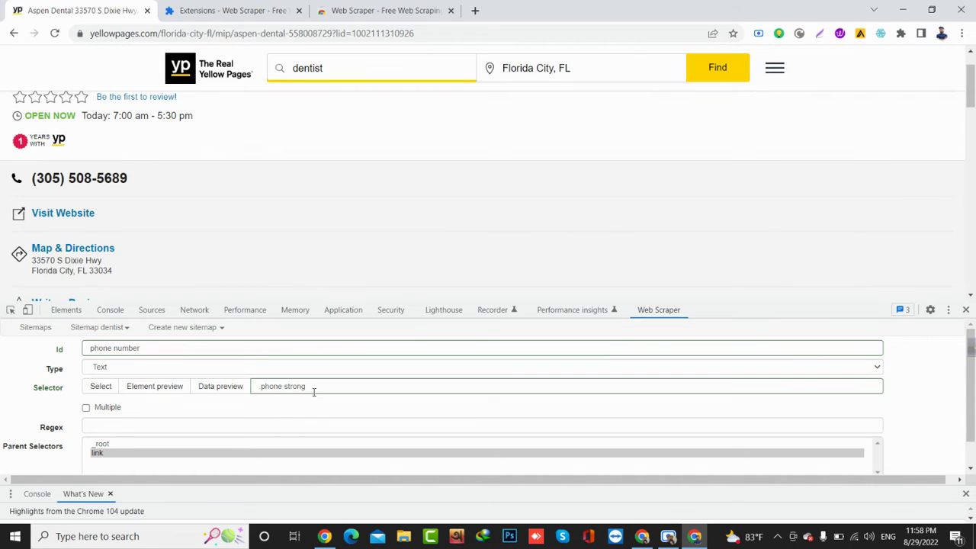
scroll(315, 392, down, 2)
click(109, 460)
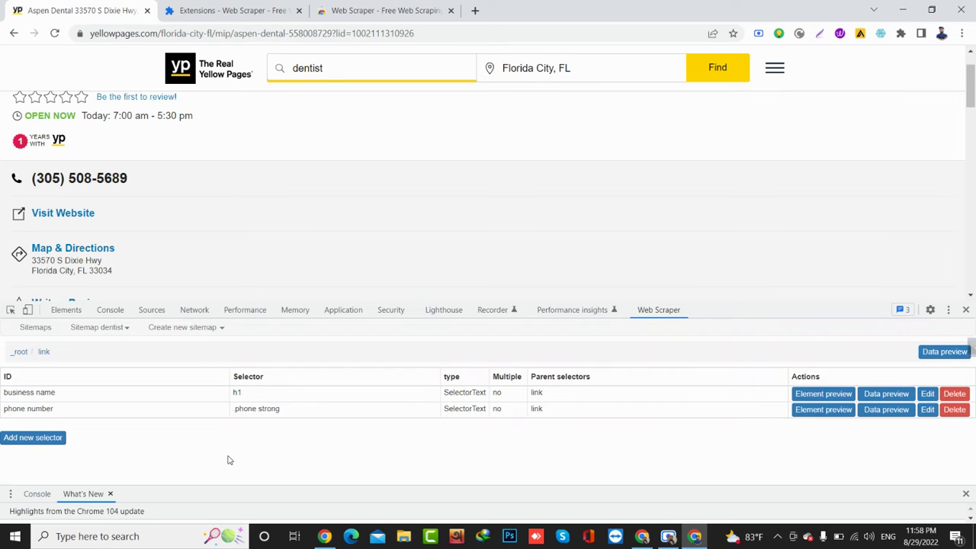
- Add a child selector with Id 'website' and type Link
click(53, 440)
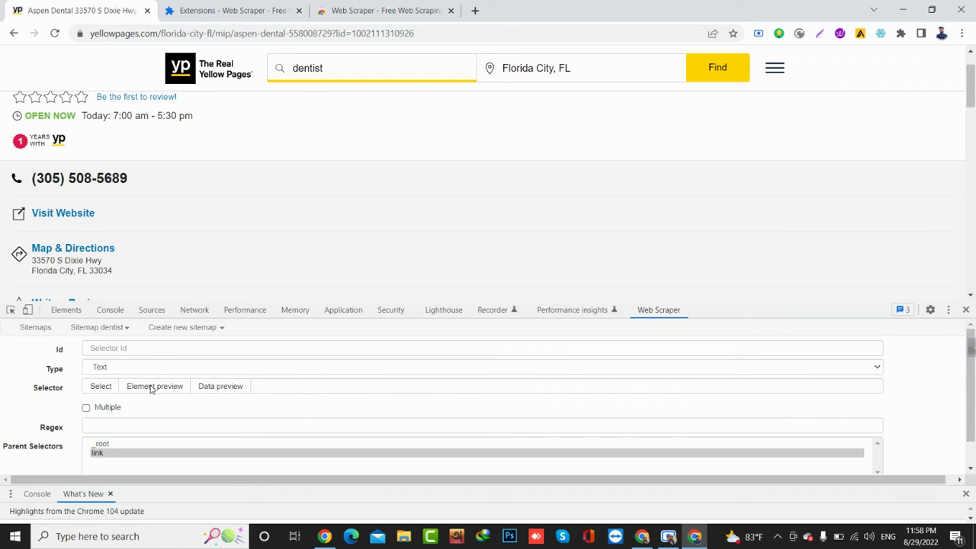
click(151, 350)
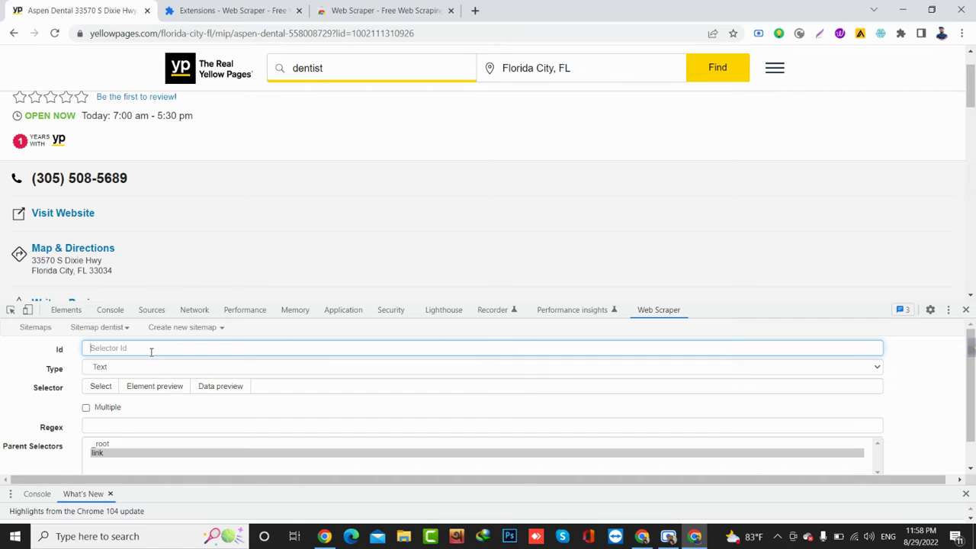
text(website)
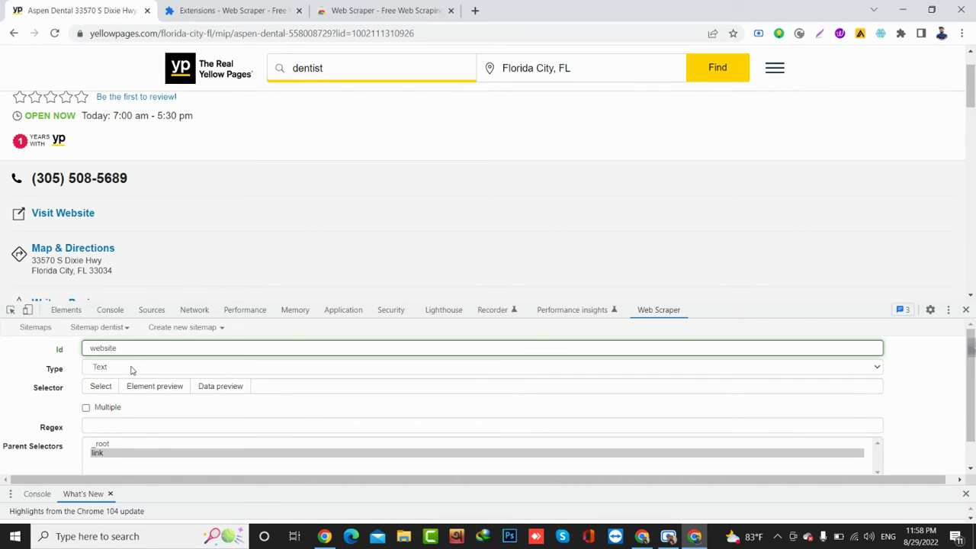
click(131, 369)
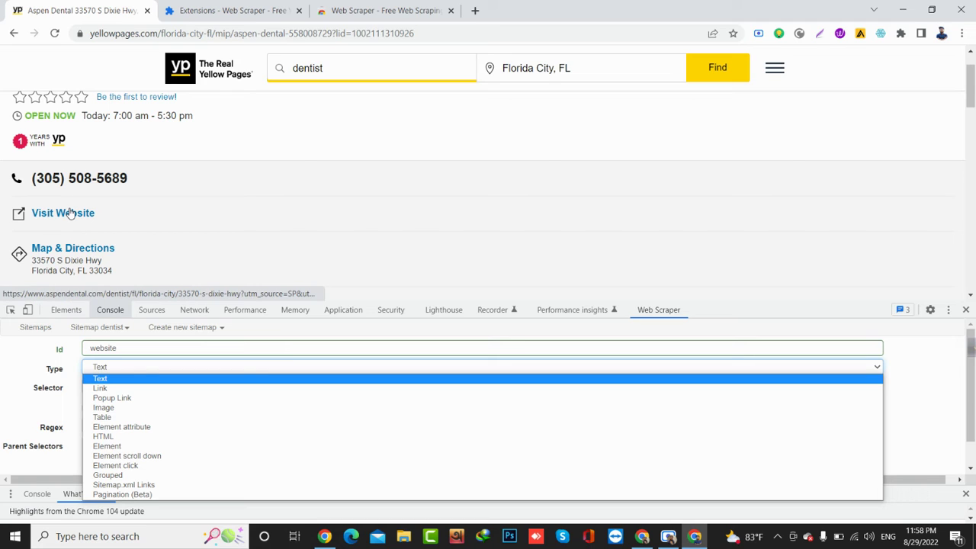
click(107, 388)
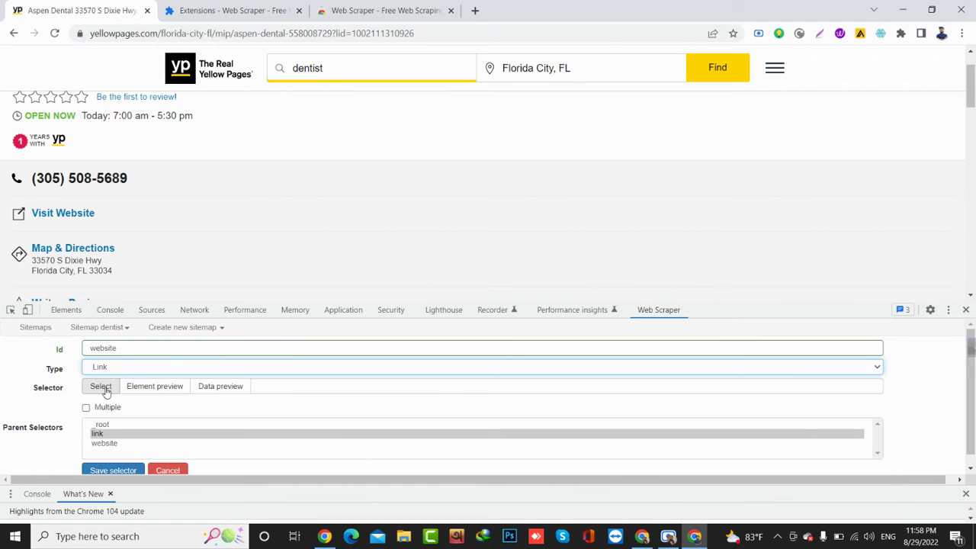
- Pick the Visit Website link (a.website-link) and save the selector
click(101, 387)
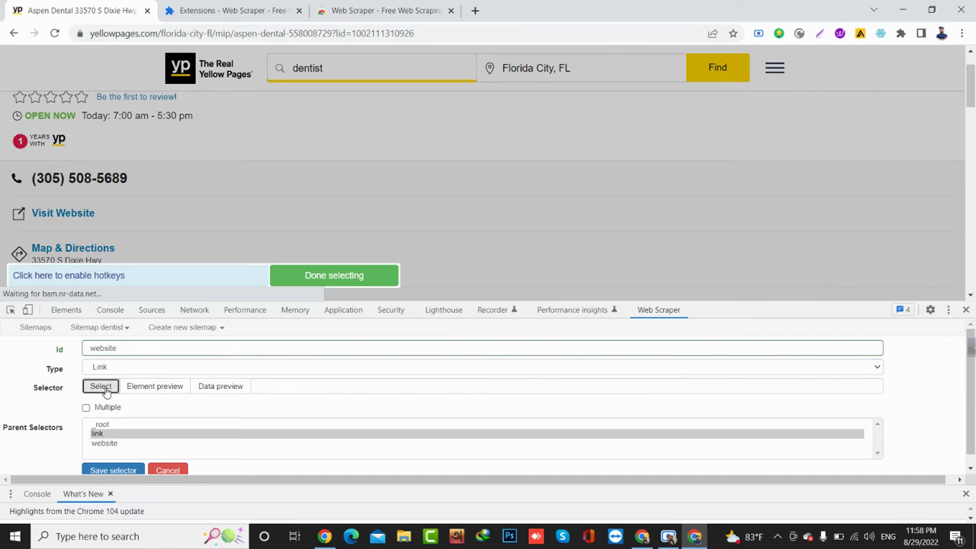
click(60, 216)
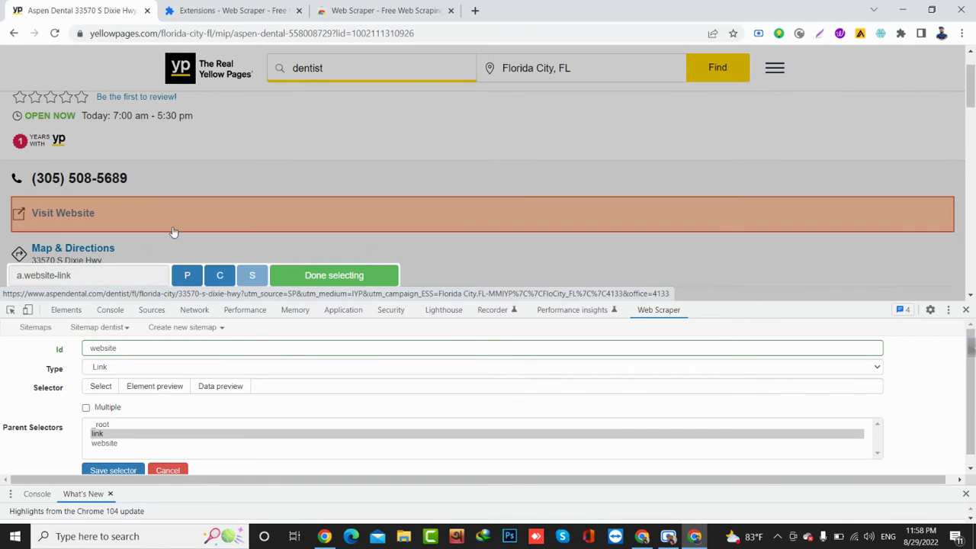
click(332, 275)
scroll(229, 411, down, 1)
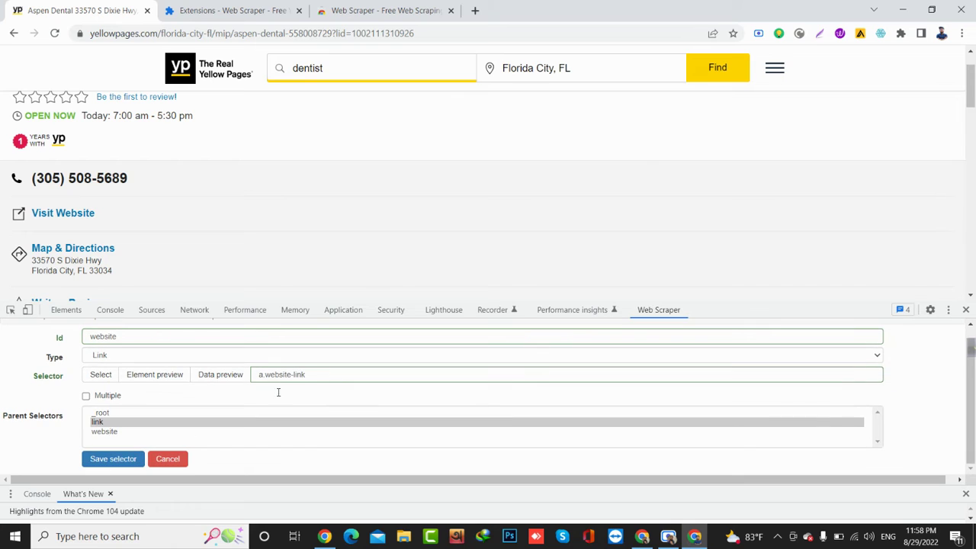
click(103, 460)
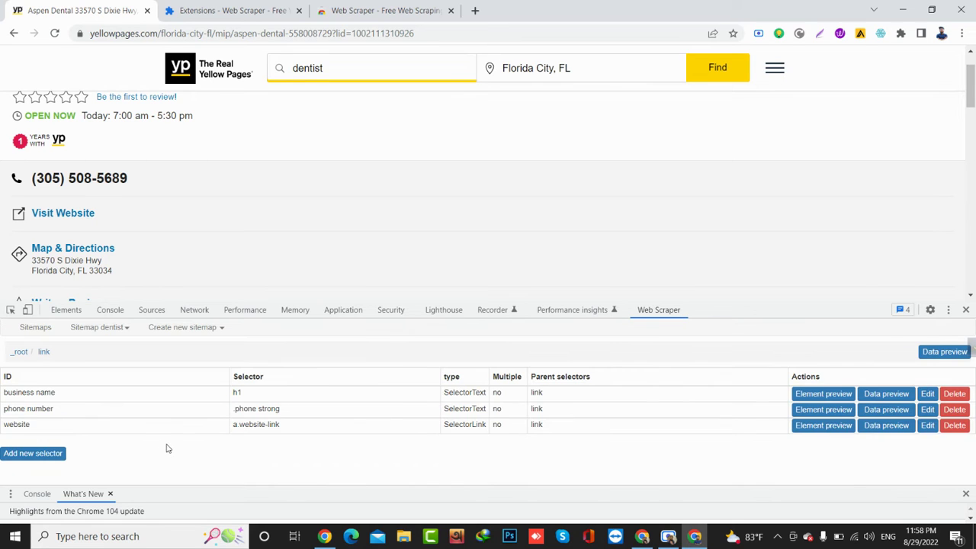
scroll(250, 245, down, 1)
- Add a child selector with Id 'address' and type Text
click(46, 455)
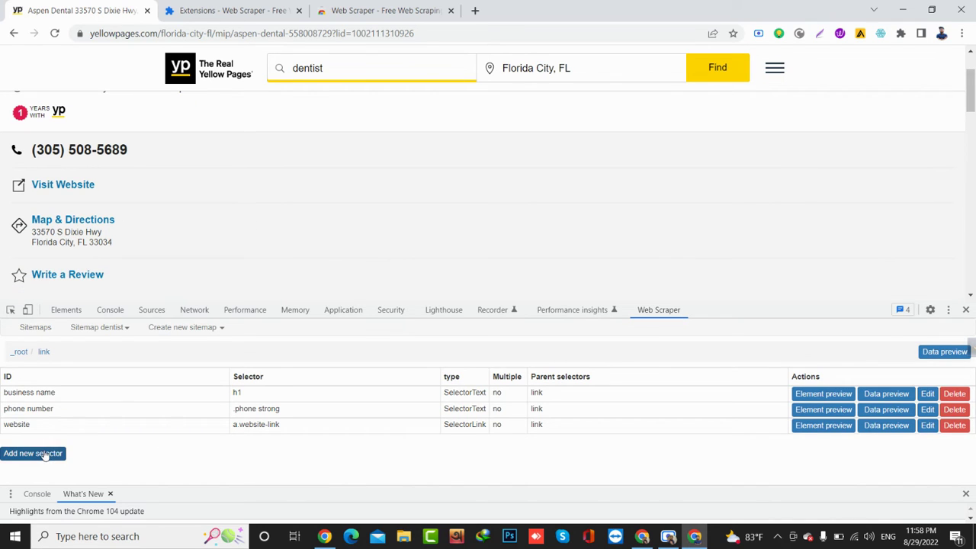
click(134, 348)
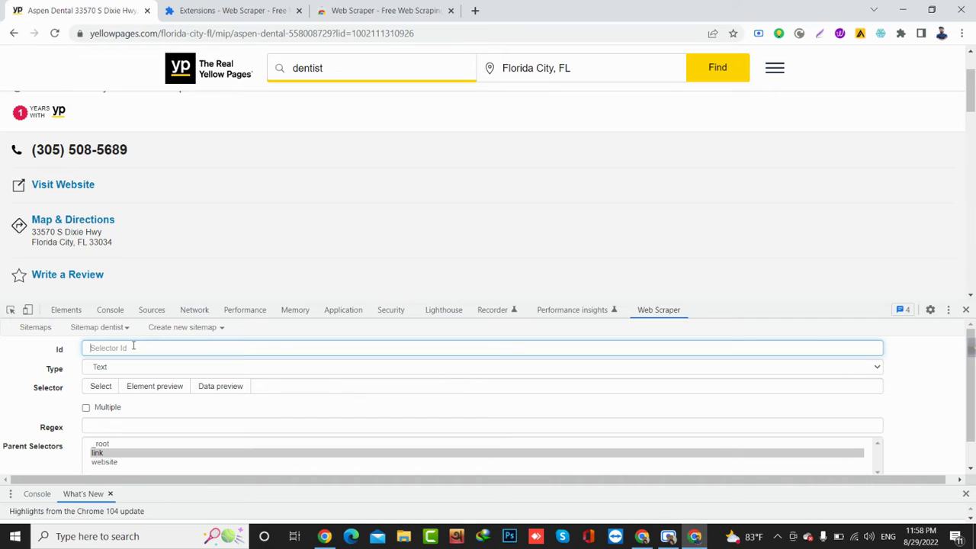
text(address)
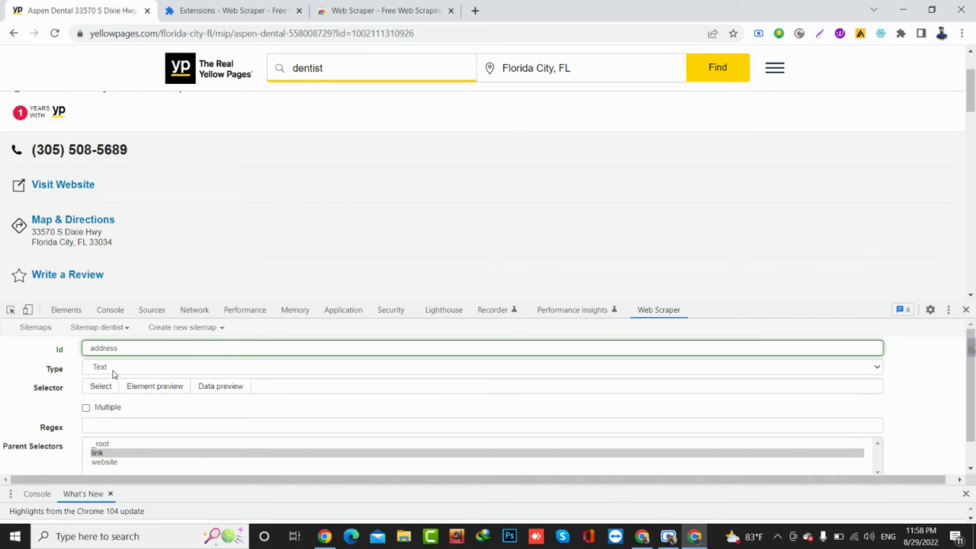
click(112, 372)
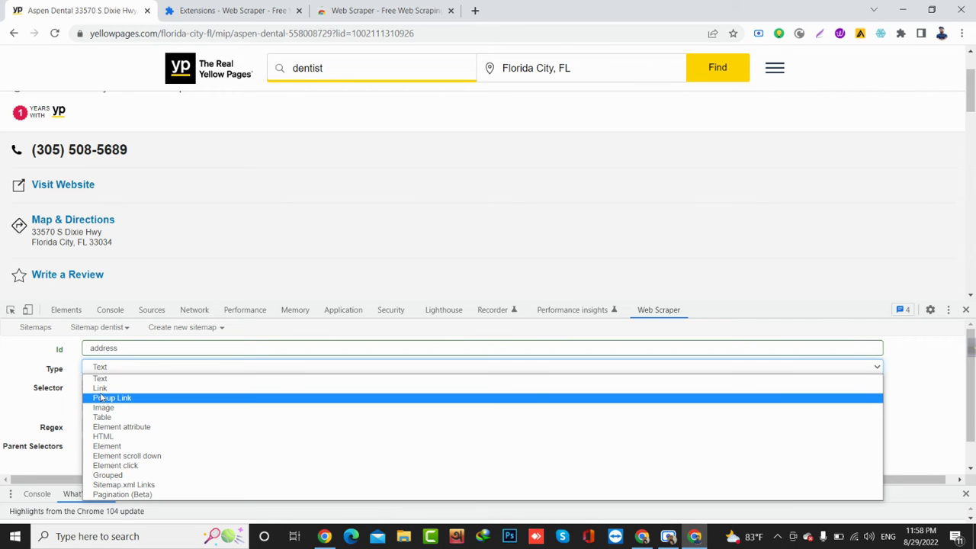
click(100, 378)
- Pick the street address under Map & Directions (span.address) and save the selector
click(100, 386)
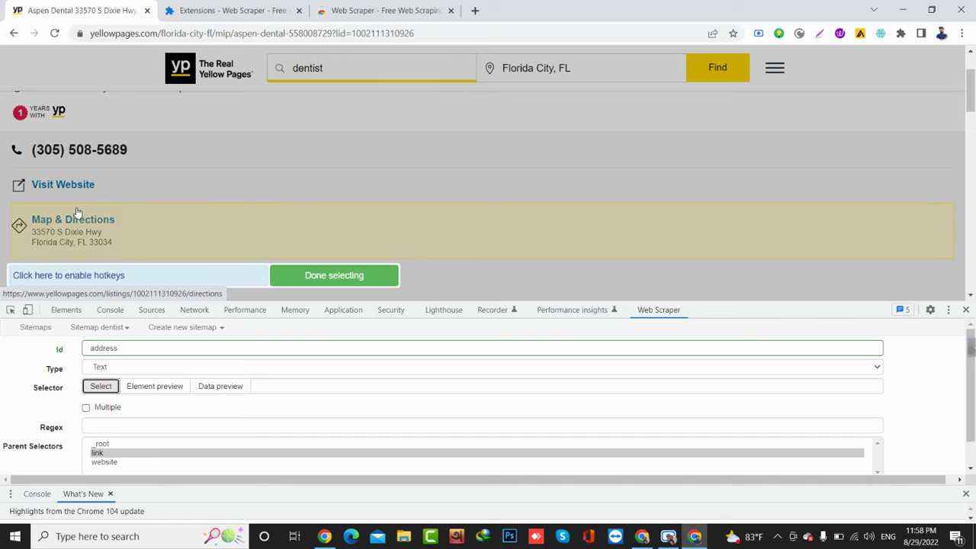
scroll(77, 213, down, 1)
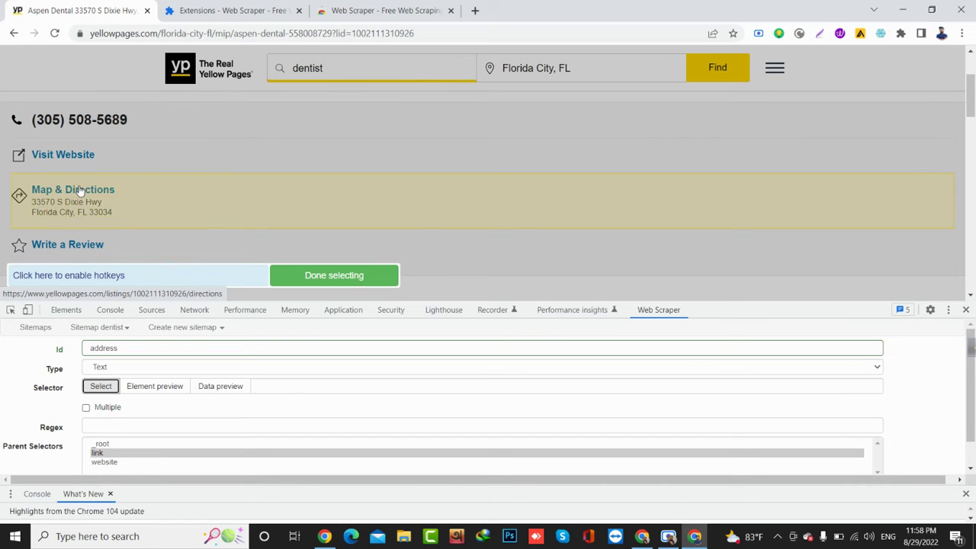
click(203, 221)
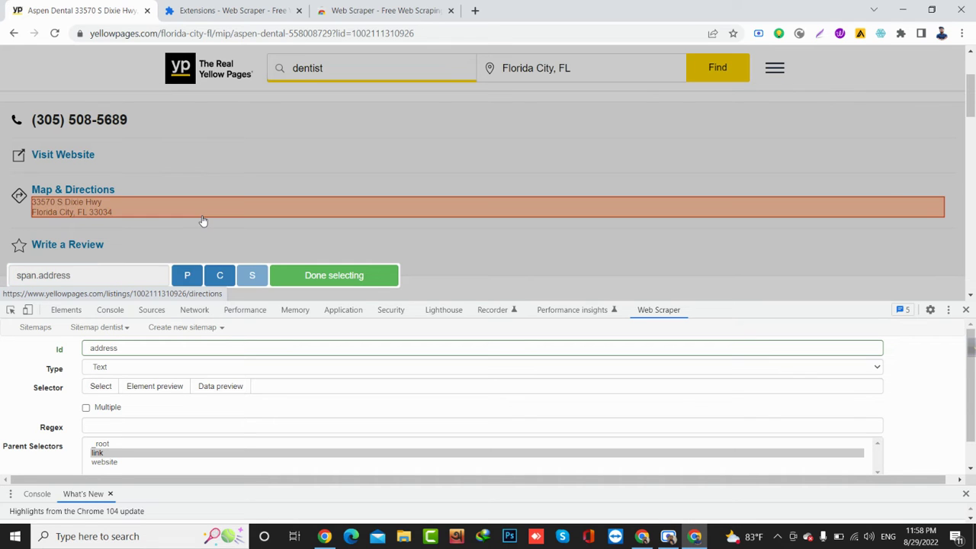
click(337, 284)
scroll(237, 465, down, 1)
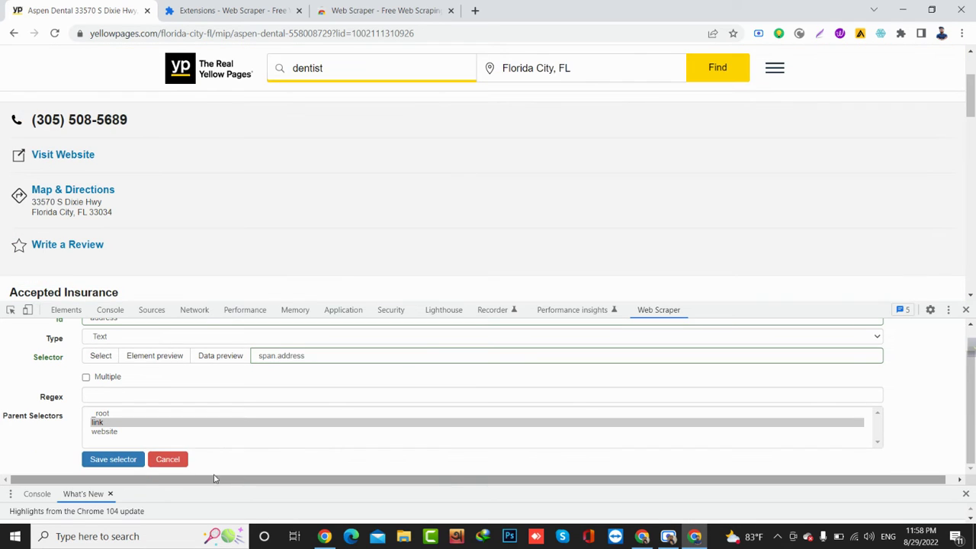
click(113, 459)
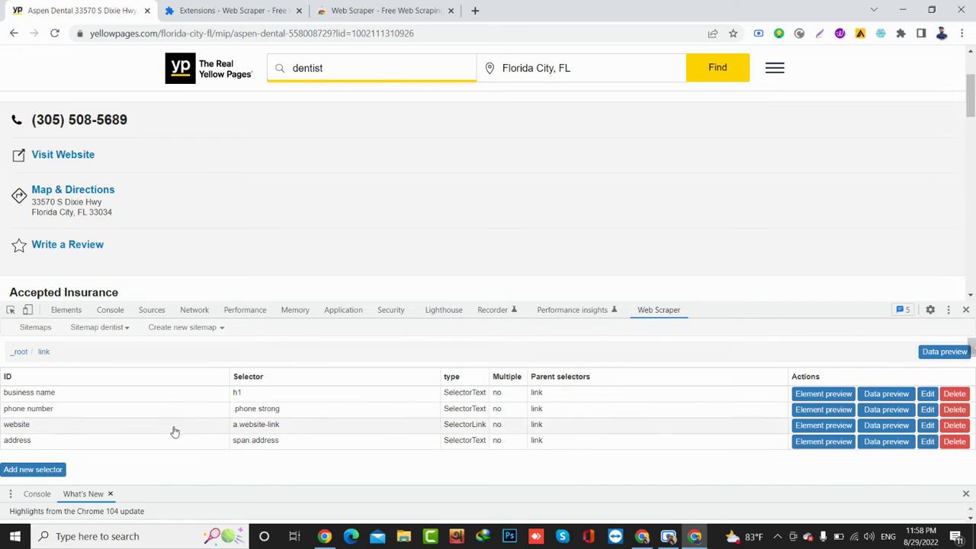
scroll(258, 213, down, 1)
scroll(259, 213, down, 1)
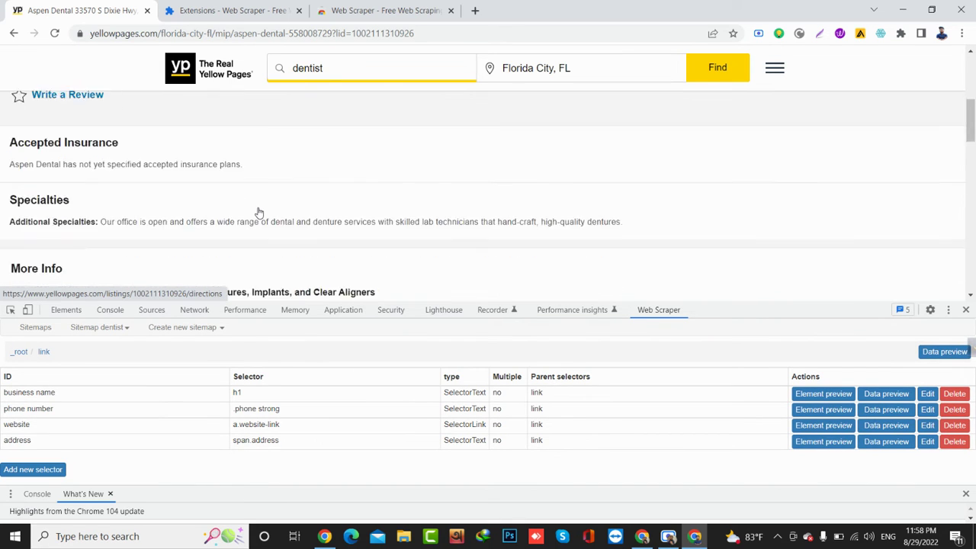
scroll(258, 213, down, 1)
scroll(258, 213, up, 2)
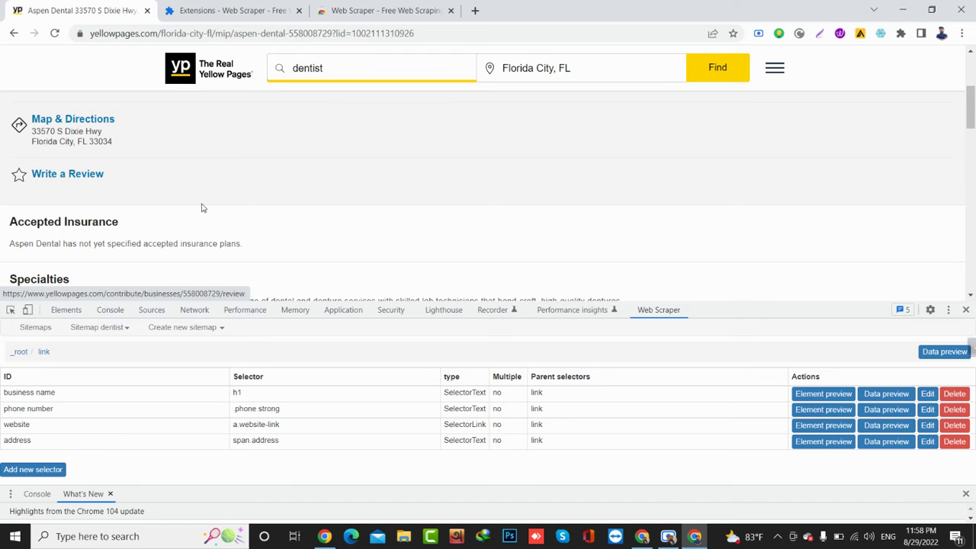
scroll(203, 208, down, 3)
scroll(203, 208, down, 2)
scroll(203, 208, down, 1)
scroll(203, 208, down, 1)
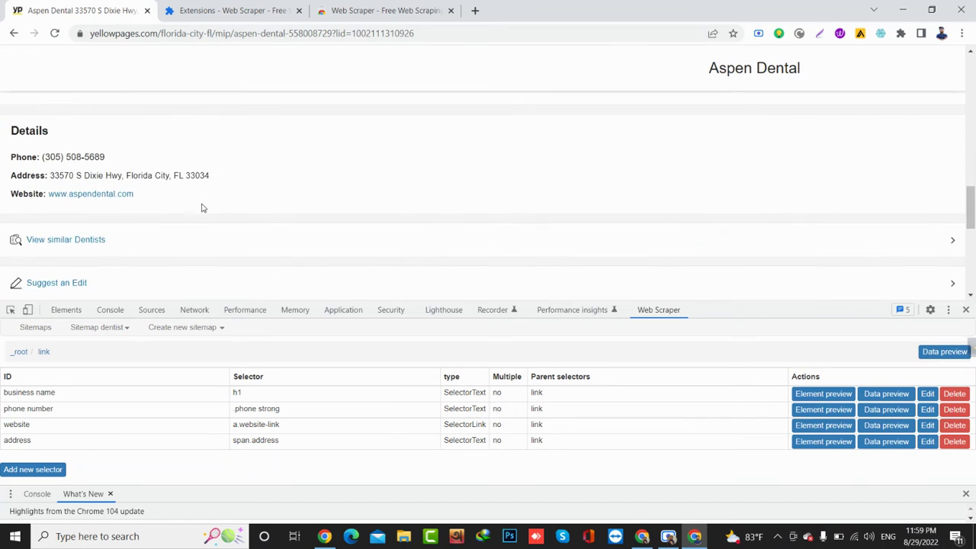
scroll(203, 208, up, 2)
scroll(203, 208, down, 1)
scroll(203, 208, up, 1)
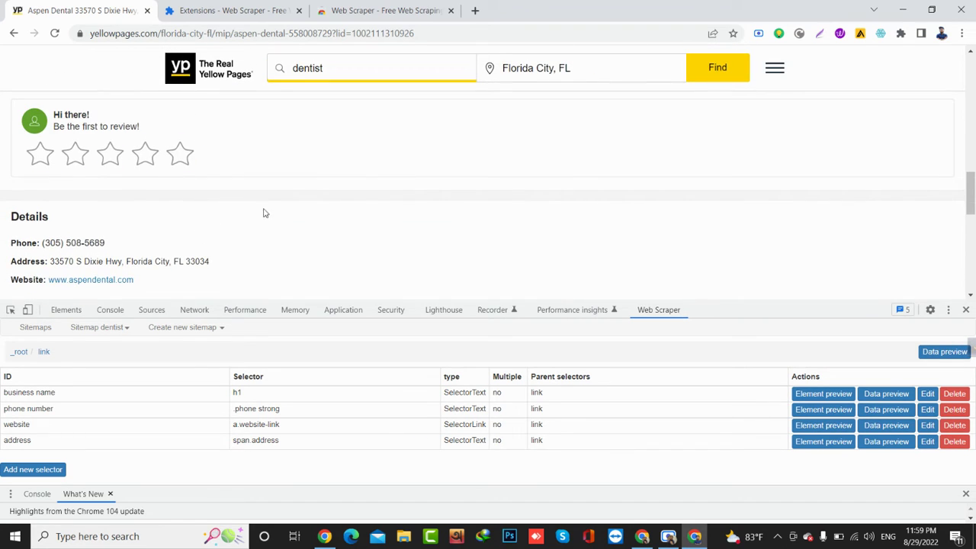
scroll(271, 219, down, 5)
scroll(272, 220, down, 1)
scroll(272, 220, up, 5)
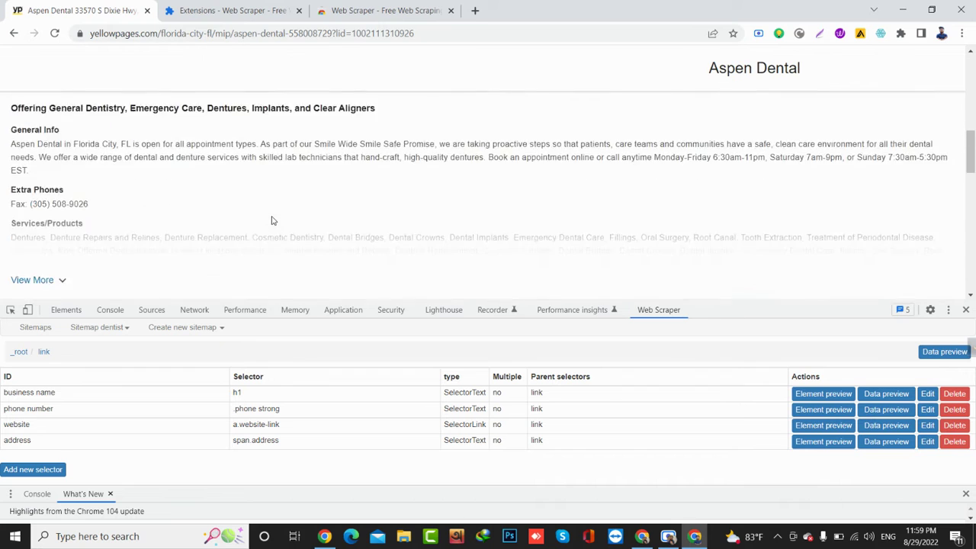
scroll(272, 221, up, 2)
scroll(272, 221, up, 1)
scroll(272, 220, up, 1)
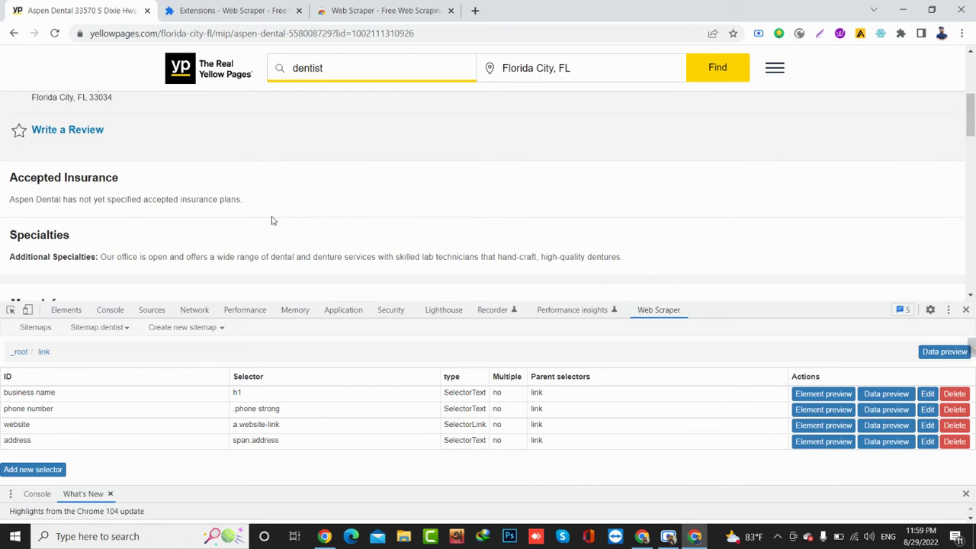
scroll(272, 221, up, 2)
scroll(272, 220, down, 2)
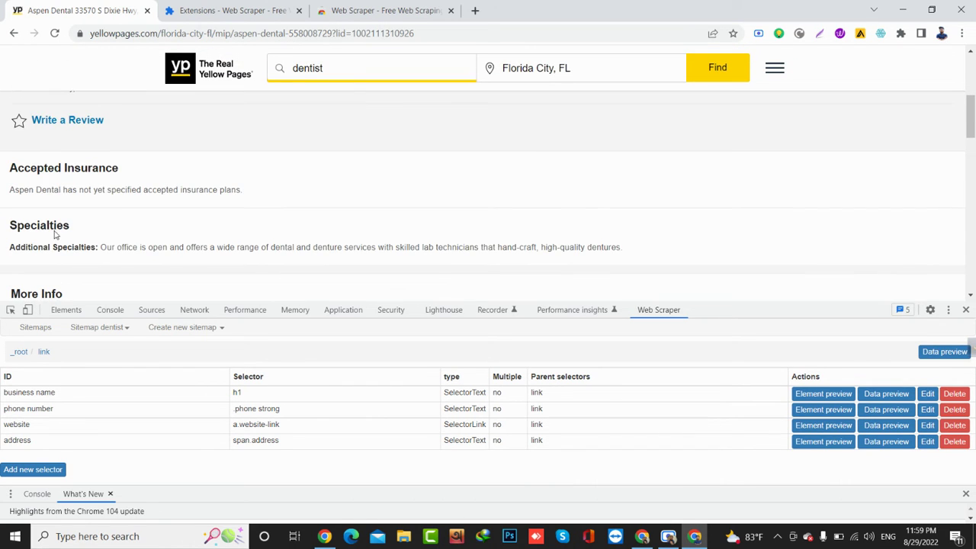
scroll(130, 254, up, 2)
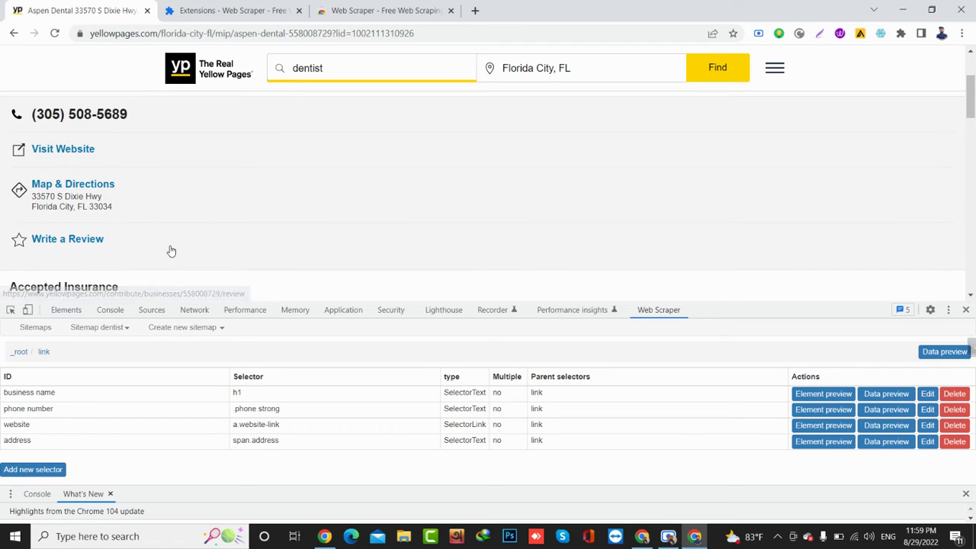
scroll(170, 250, up, 2)
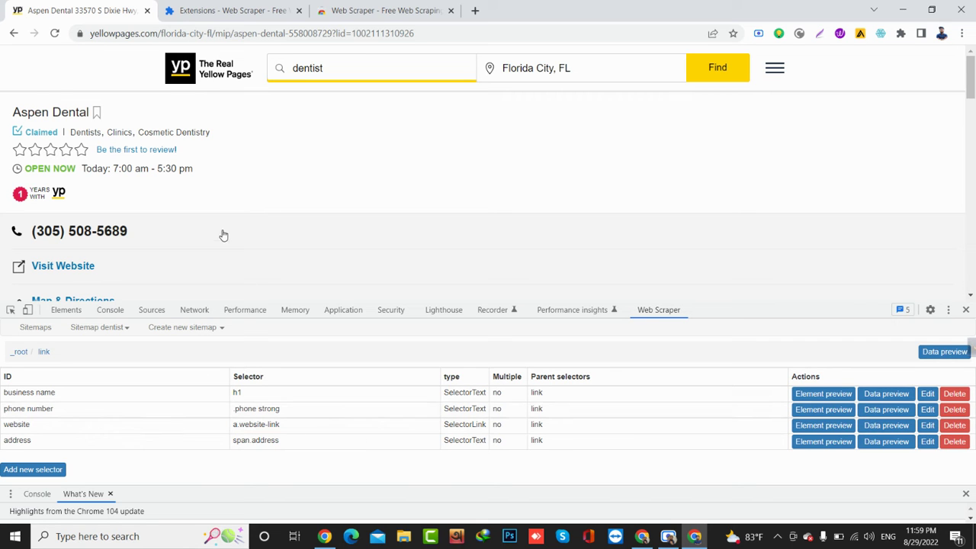
scroll(220, 233, down, 2)
scroll(224, 236, up, 2)
scroll(223, 235, up, 1)
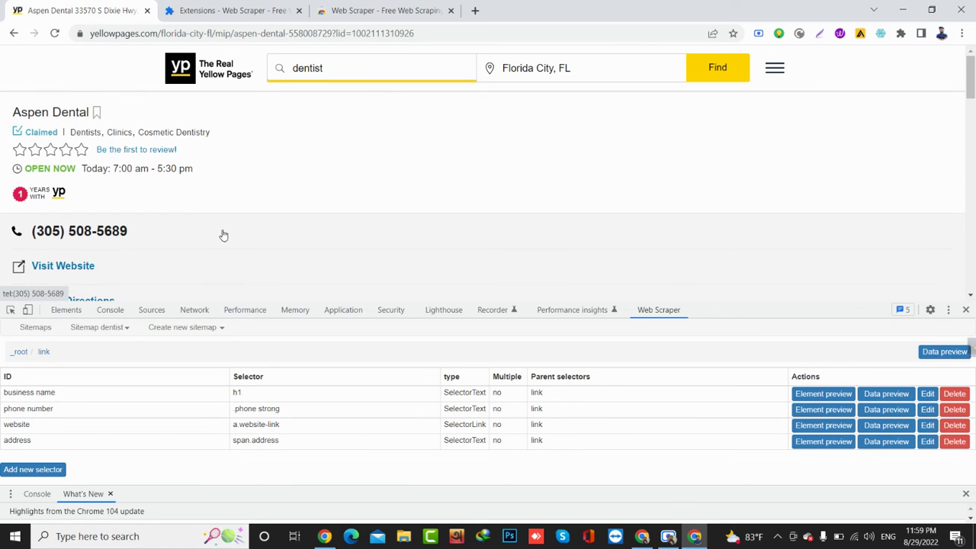
scroll(224, 235, down, 5)
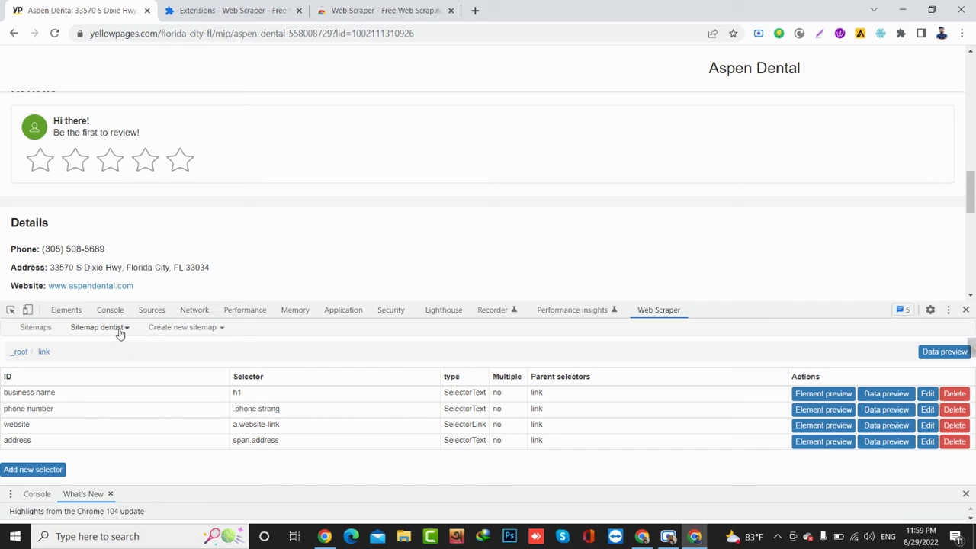
- Display the dentist selector graph, expanding _root and link to show its four child selectors
click(120, 333)
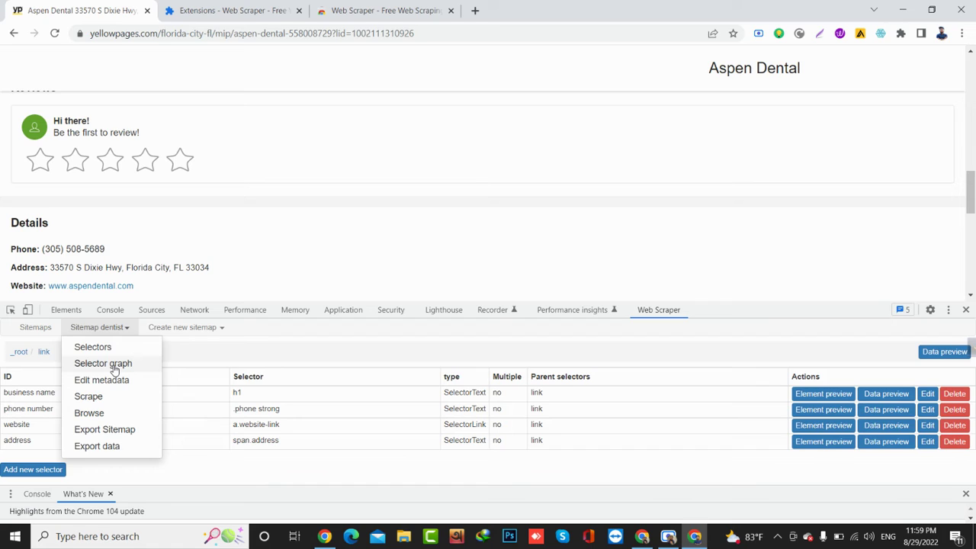
click(114, 370)
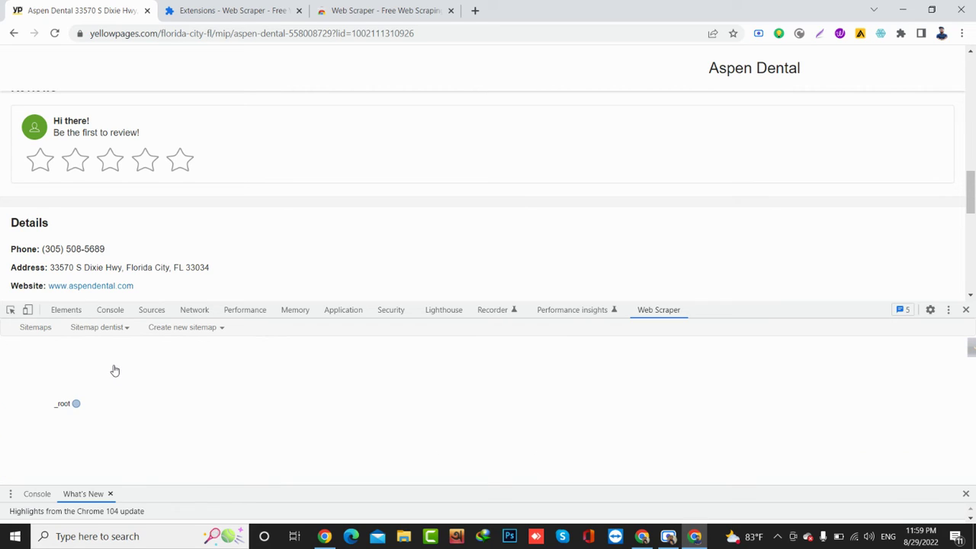
click(76, 405)
click(140, 405)
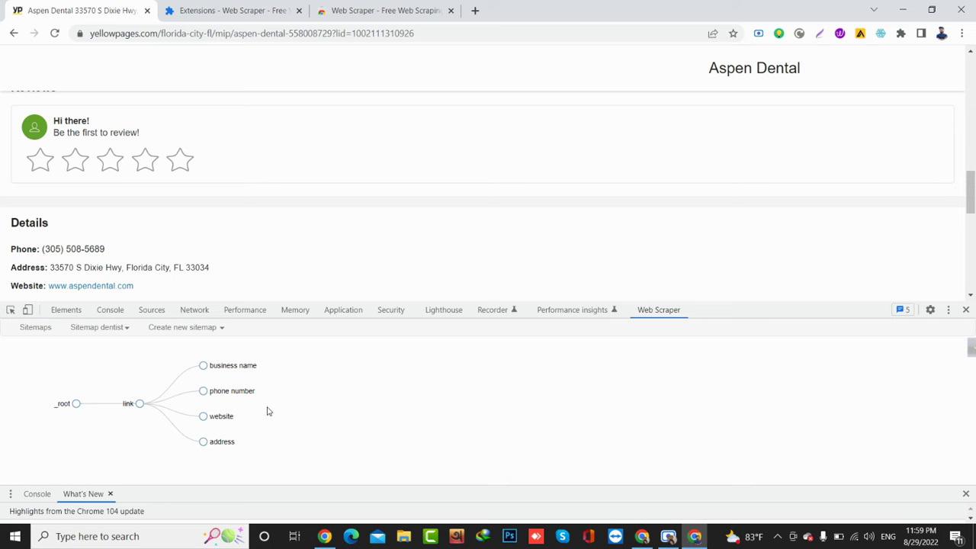
scroll(290, 275, down, 1)
scroll(291, 273, up, 2)
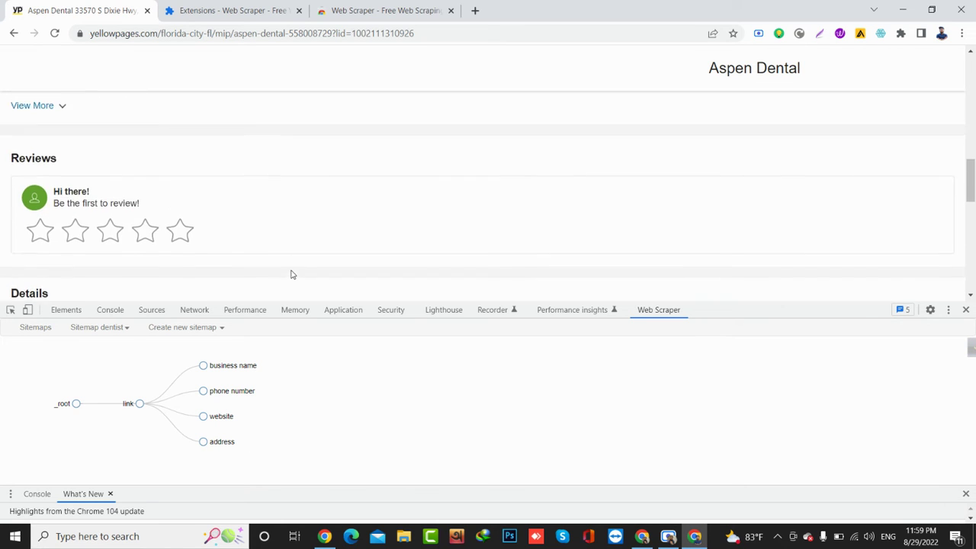
click(98, 328)
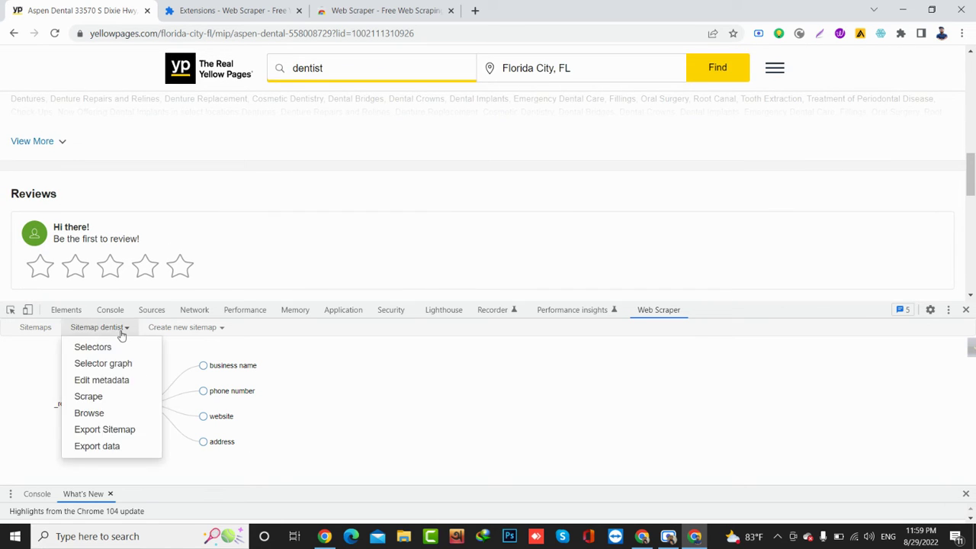
scroll(241, 236, up, 3)
scroll(242, 236, up, 5)
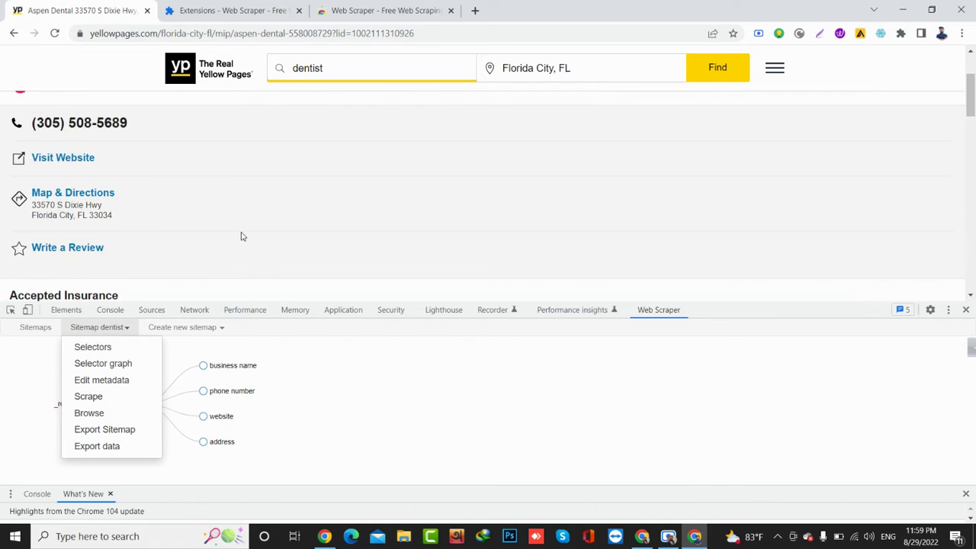
scroll(242, 237, up, 5)
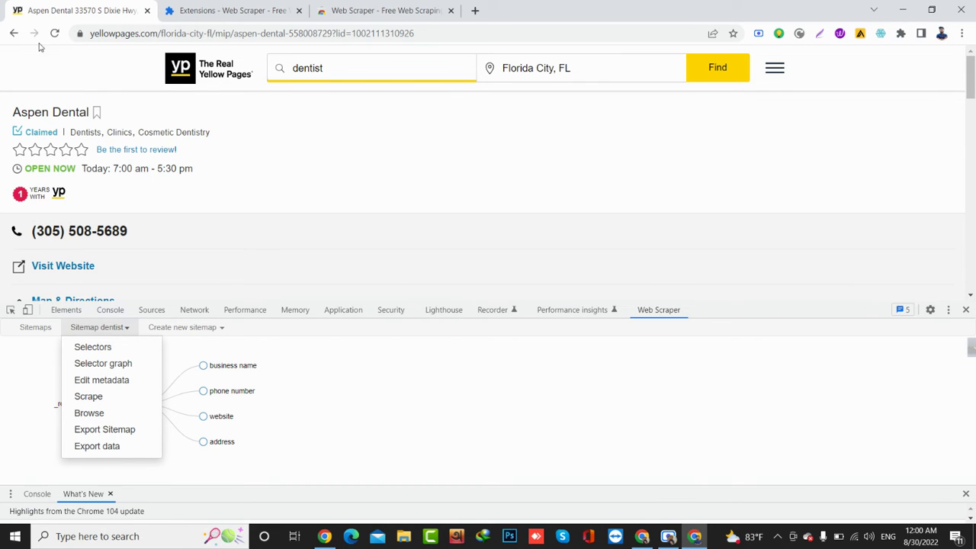
- Return to the search results and open the dentist Scrape settings (2000 ms interval and page load delay)
click(13, 36)
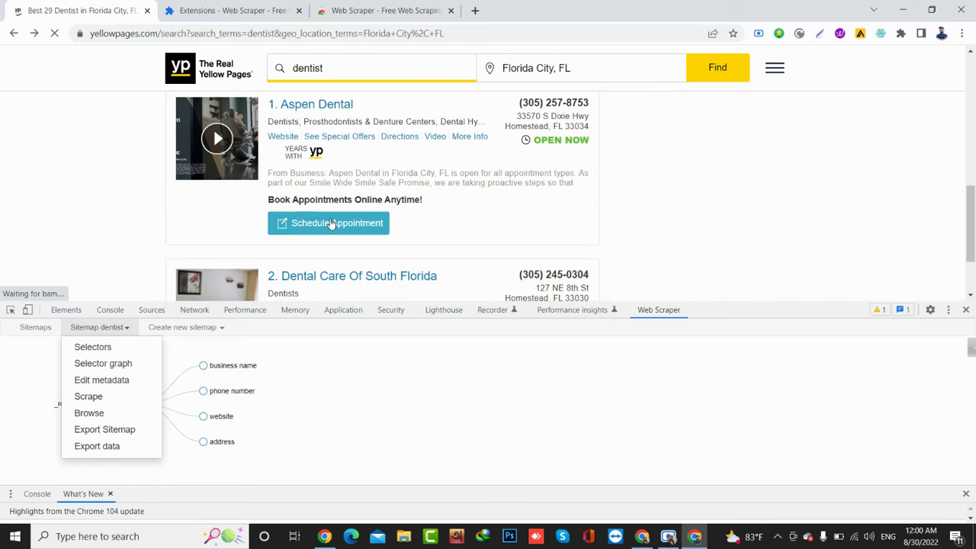
scroll(331, 223, down, 10)
scroll(331, 223, down, 15)
scroll(331, 223, down, 10)
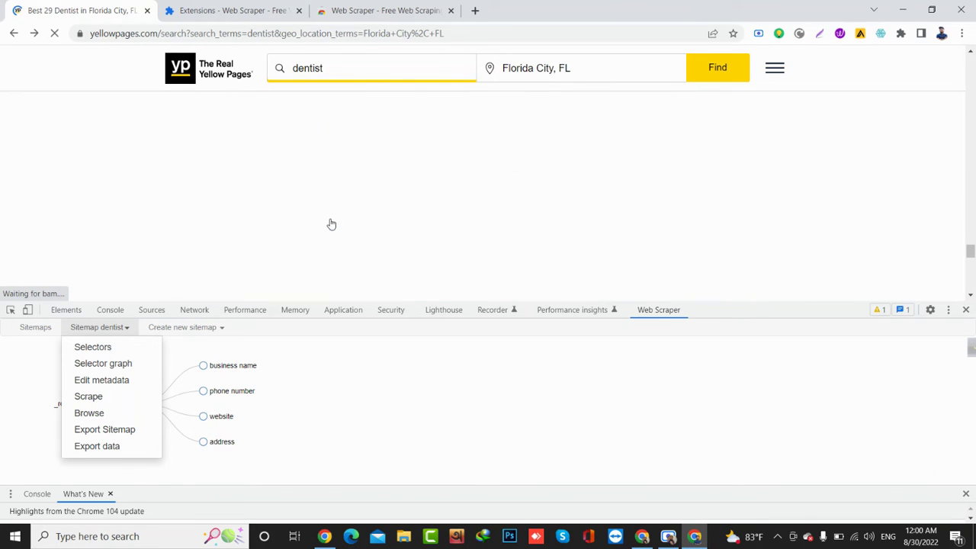
scroll(331, 223, down, 5)
scroll(331, 223, up, 5)
scroll(331, 224, up, 15)
scroll(331, 224, up, 5)
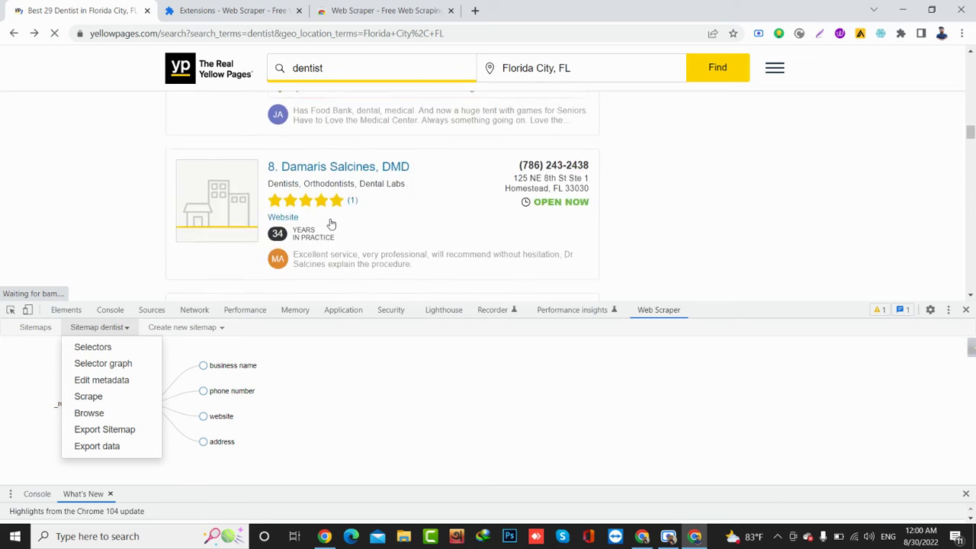
scroll(331, 224, up, 2)
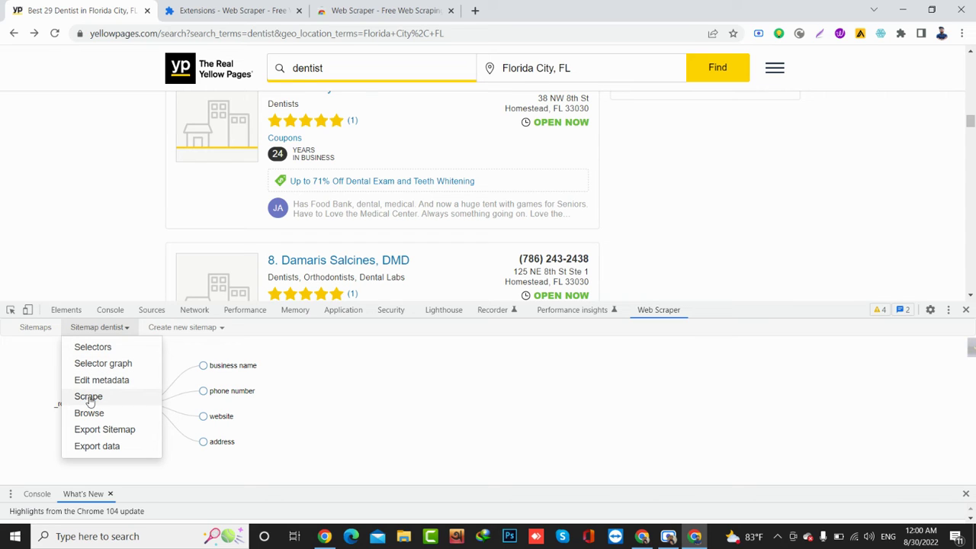
click(89, 398)
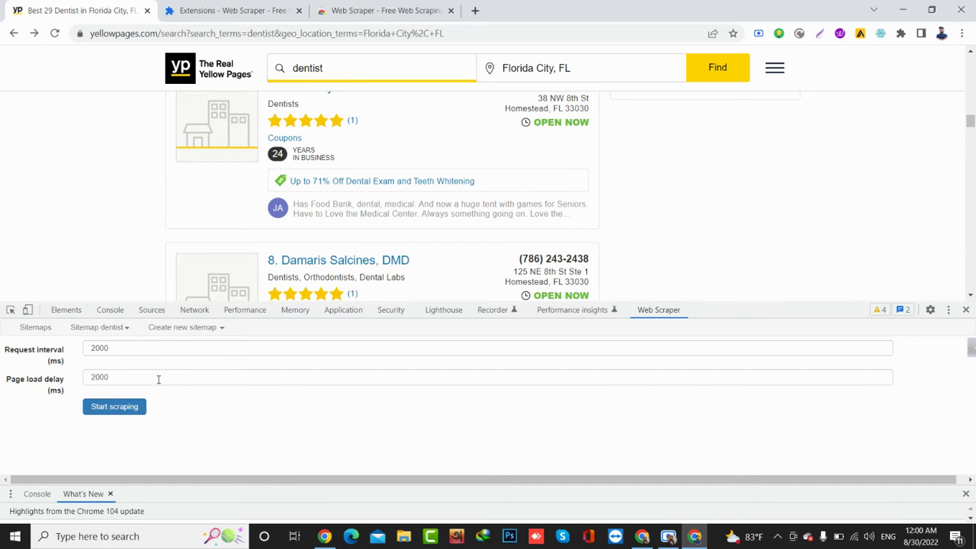
scroll(312, 252, down, 8)
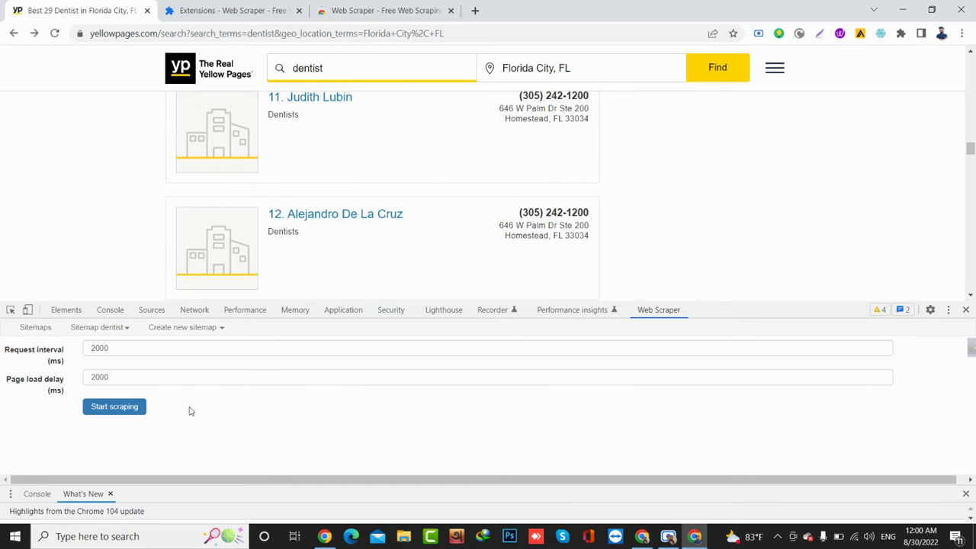
- Start the dentist scrape, then return to the Yellow Pages results once the popup closes
click(115, 407)
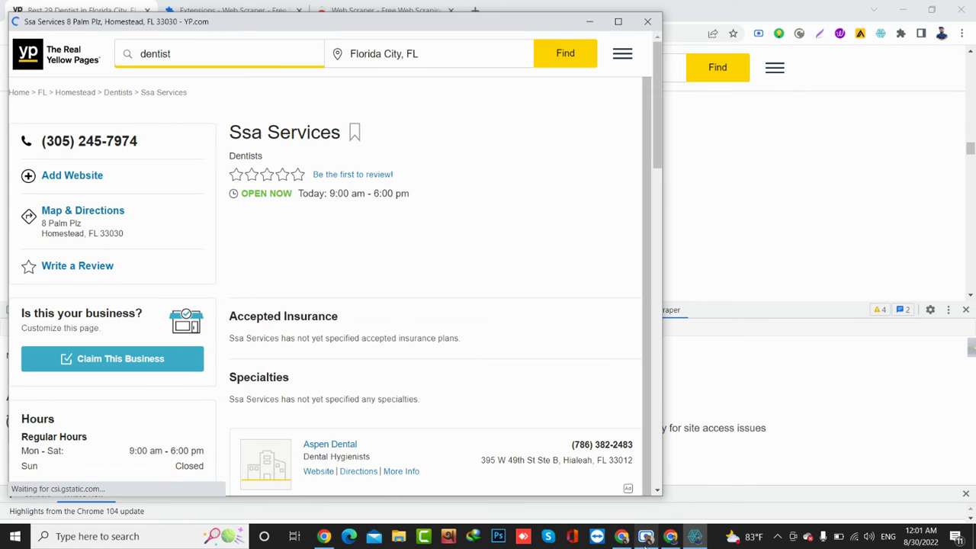
click(671, 536)
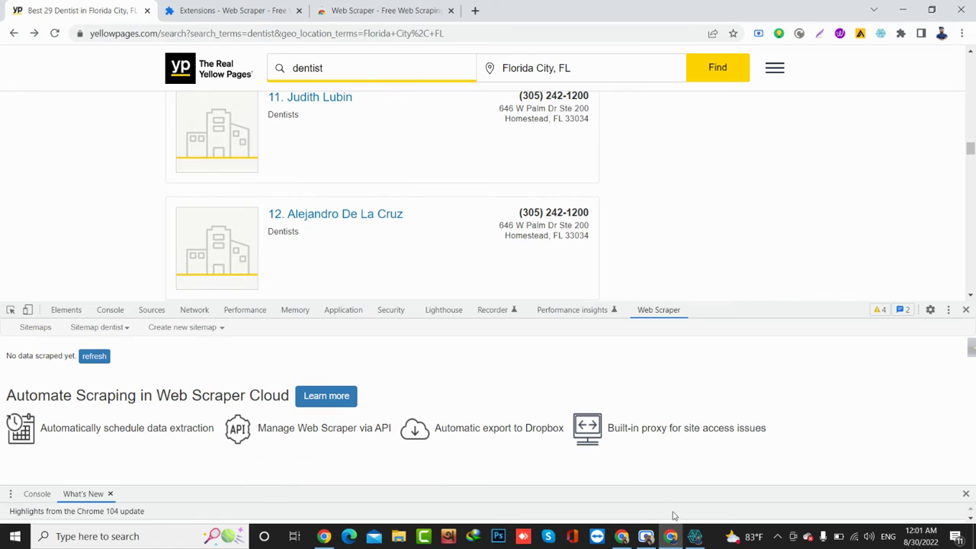
click(646, 536)
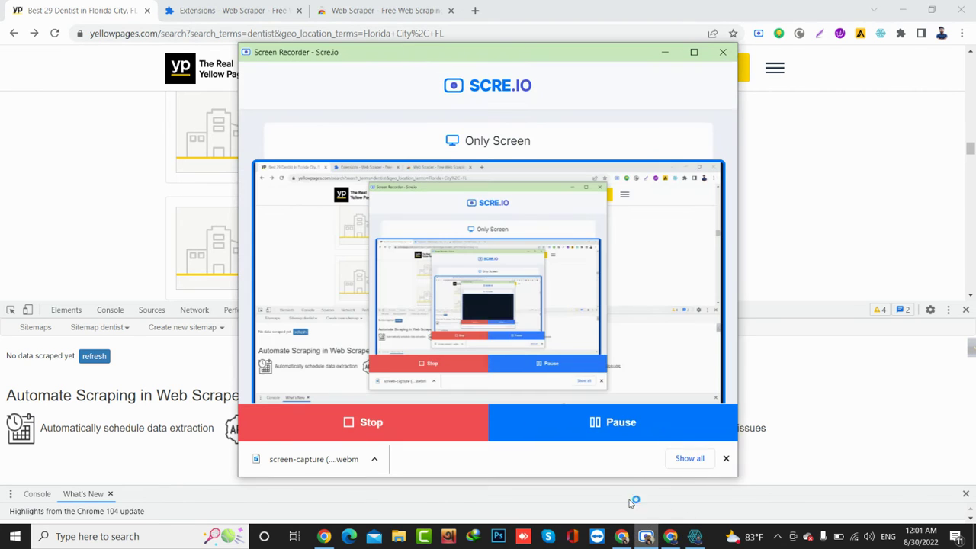
click(624, 431)
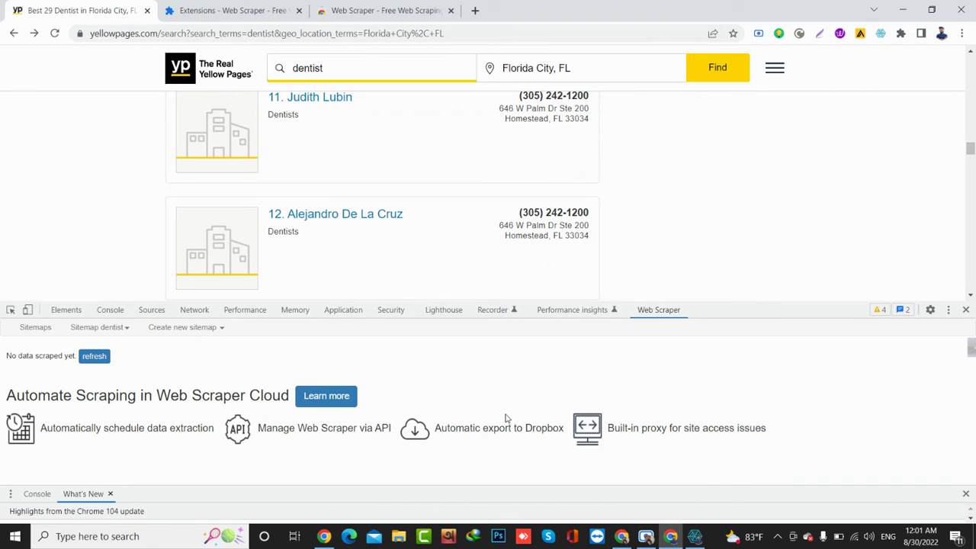
- Refresh Web Scraper's data view and scroll through the table of scraped dentist rows
click(99, 360)
scroll(224, 412, down, 5)
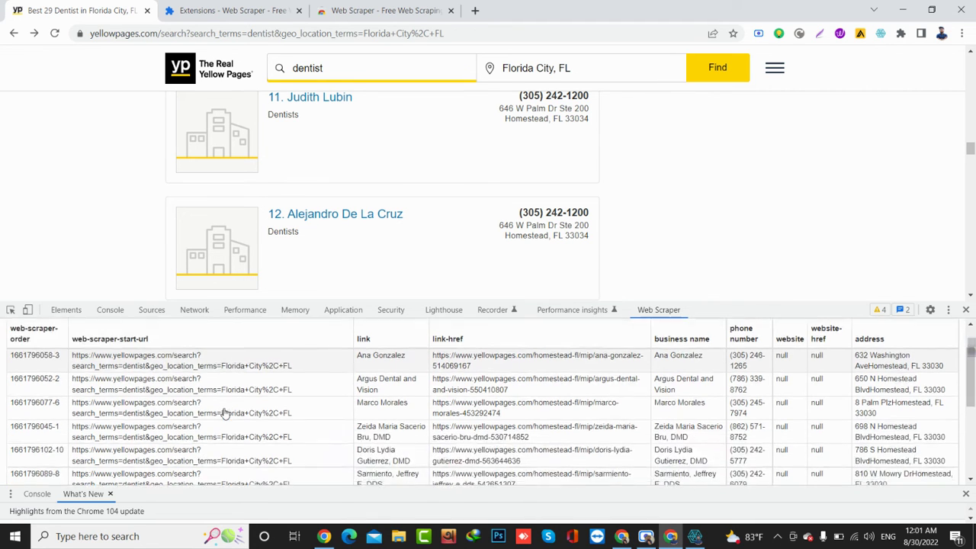
scroll(224, 413, up, 3)
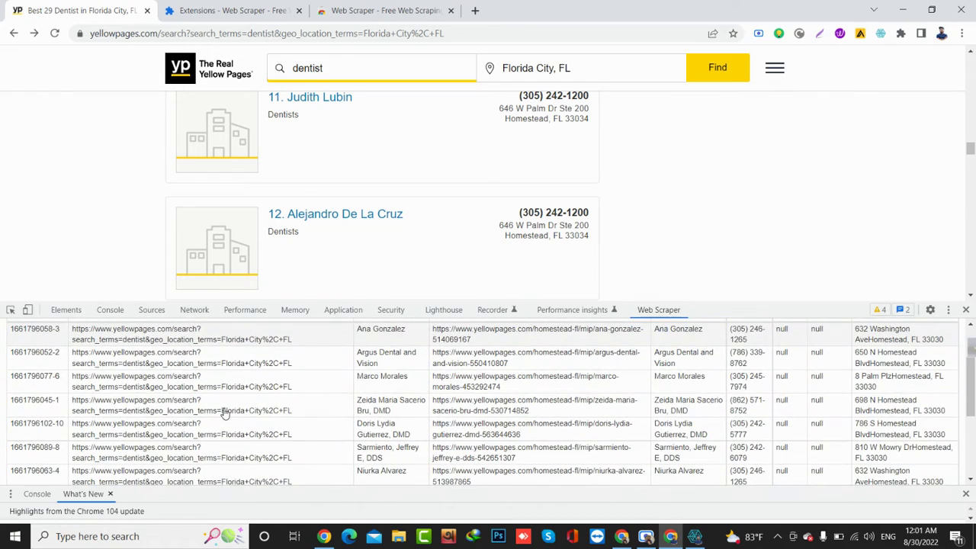
scroll(224, 413, down, 5)
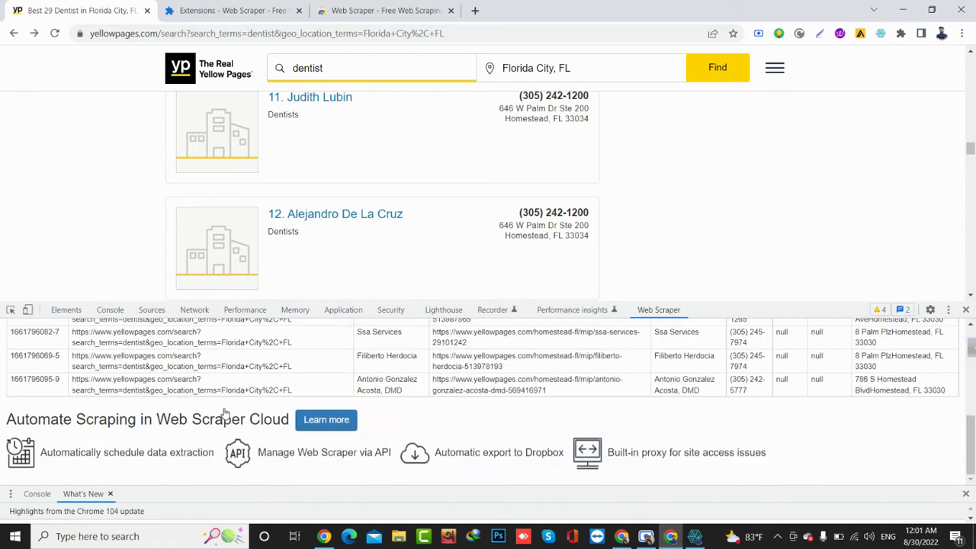
scroll(225, 412, up, 5)
scroll(225, 413, down, 1)
scroll(224, 412, up, 3)
scroll(222, 407, down, 1)
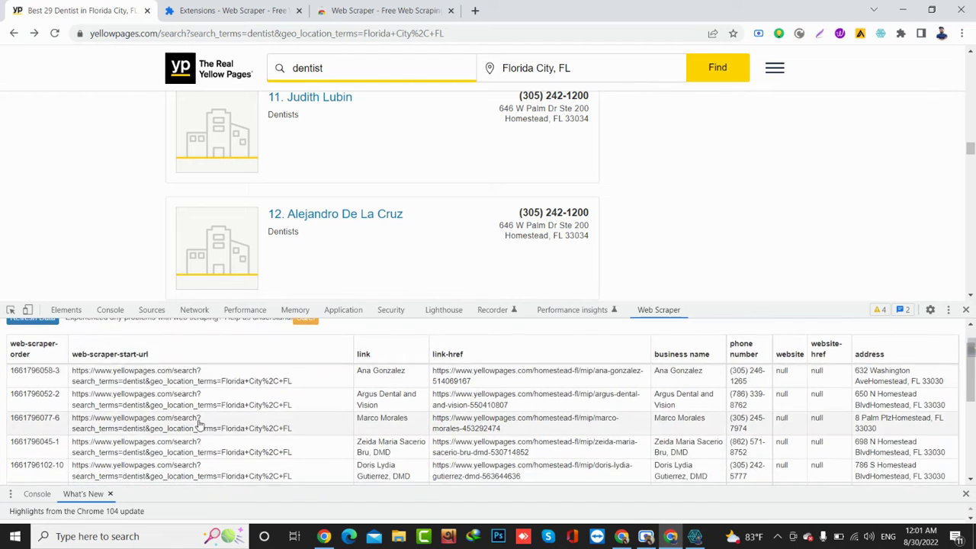
scroll(214, 416, up, 1)
click(33, 356)
scroll(114, 397, down, 3)
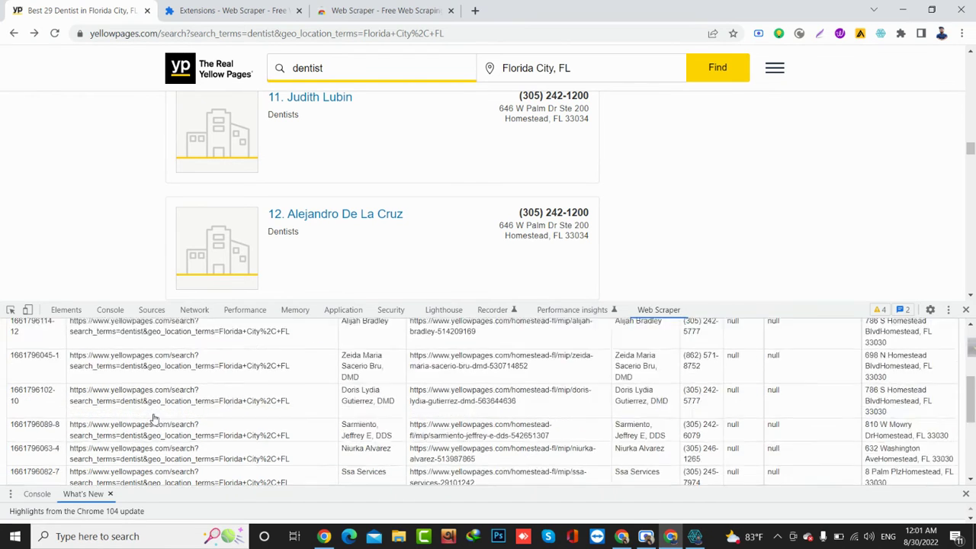
scroll(155, 418, down, 3)
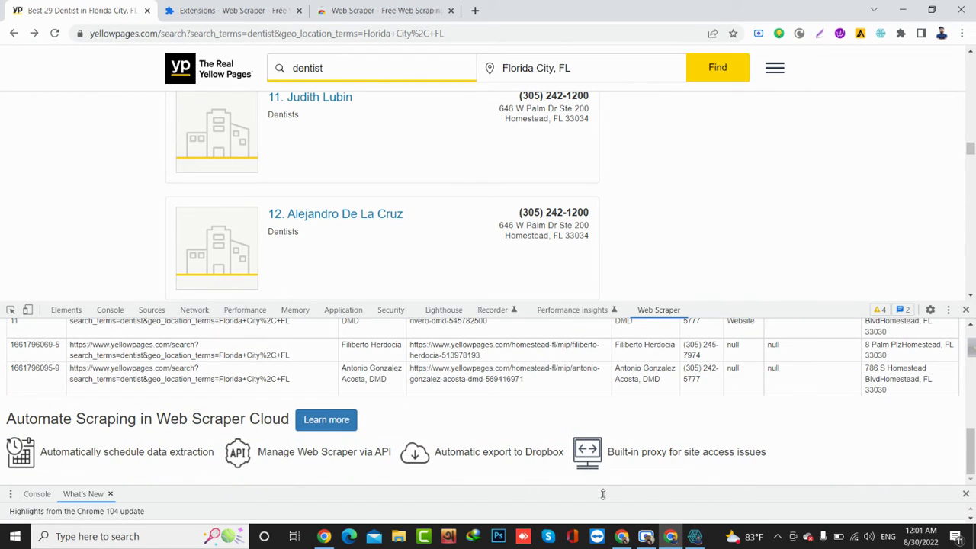
- Close the leftover Yellow Pages popup window and return to the main Chrome window
click(671, 537)
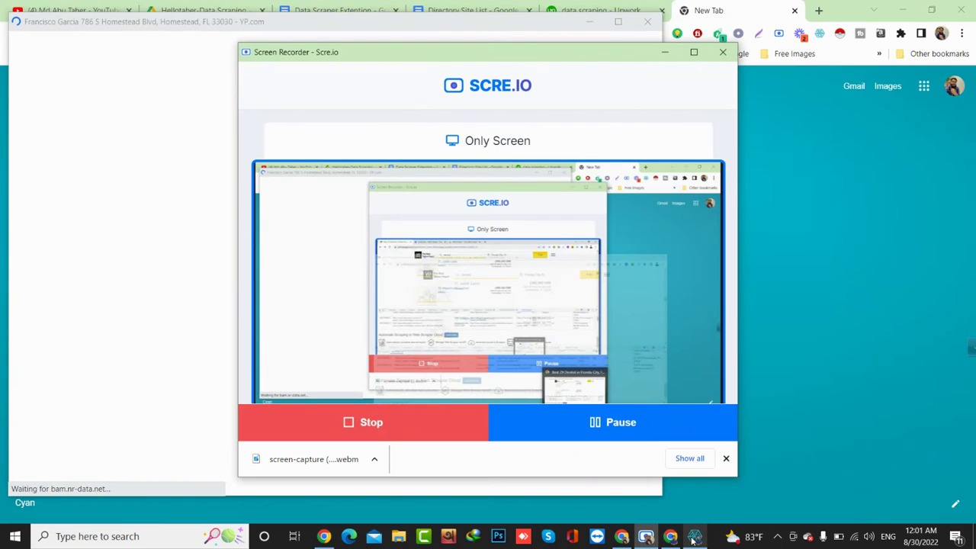
click(706, 469)
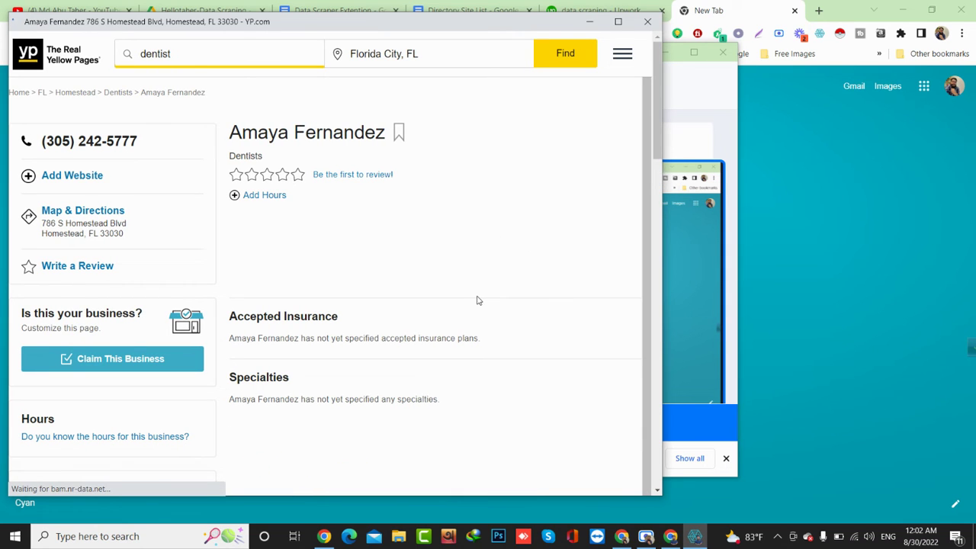
click(648, 22)
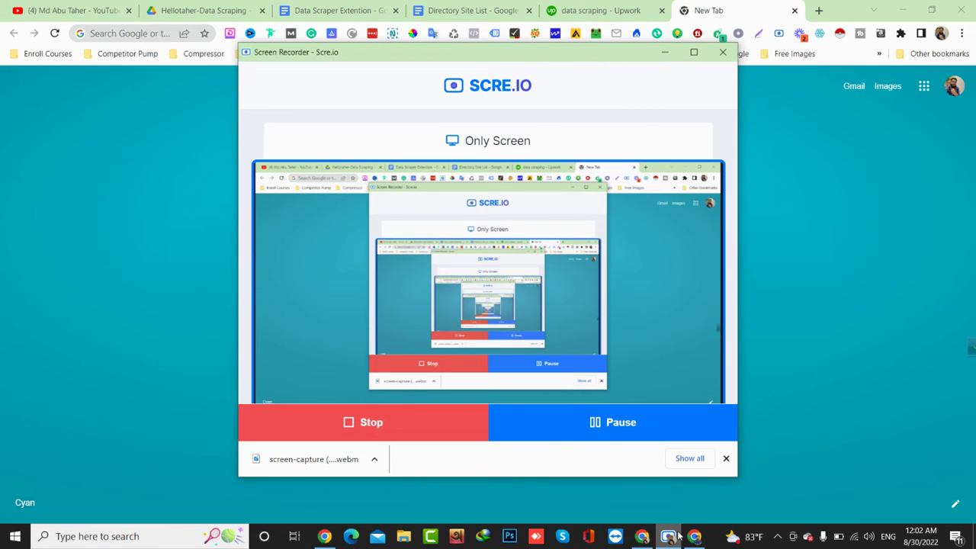
click(702, 538)
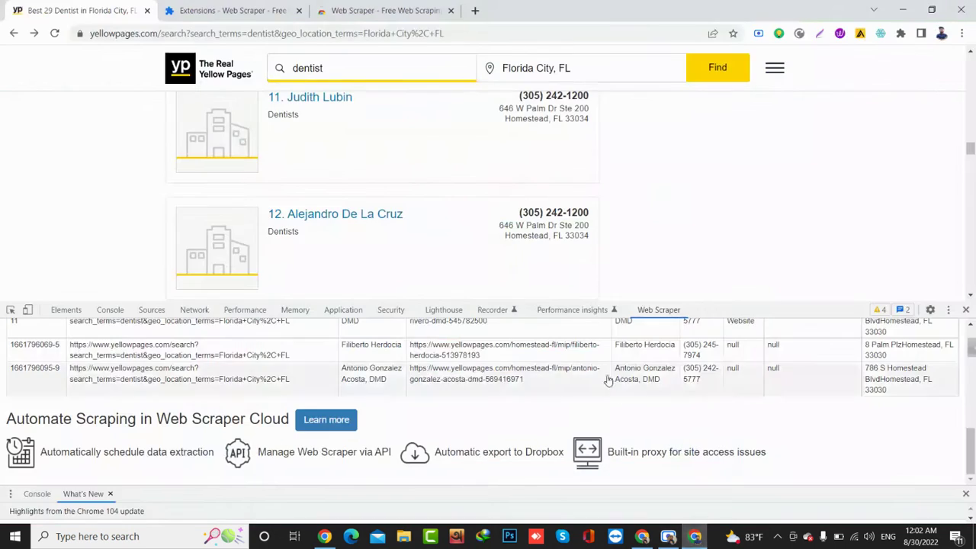
- Refresh the scraped dentist data table in Web Scraper
scroll(460, 402, up, 3)
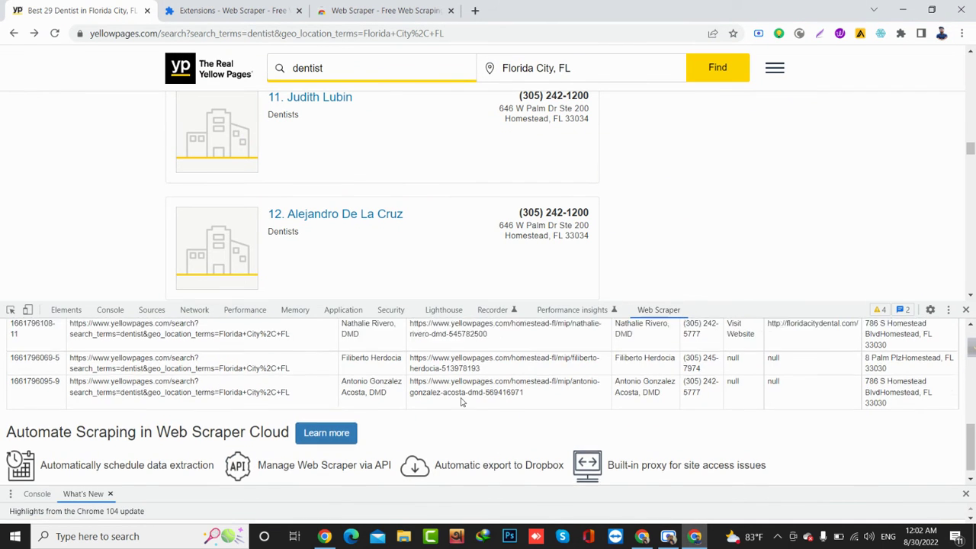
scroll(461, 402, up, 10)
click(32, 356)
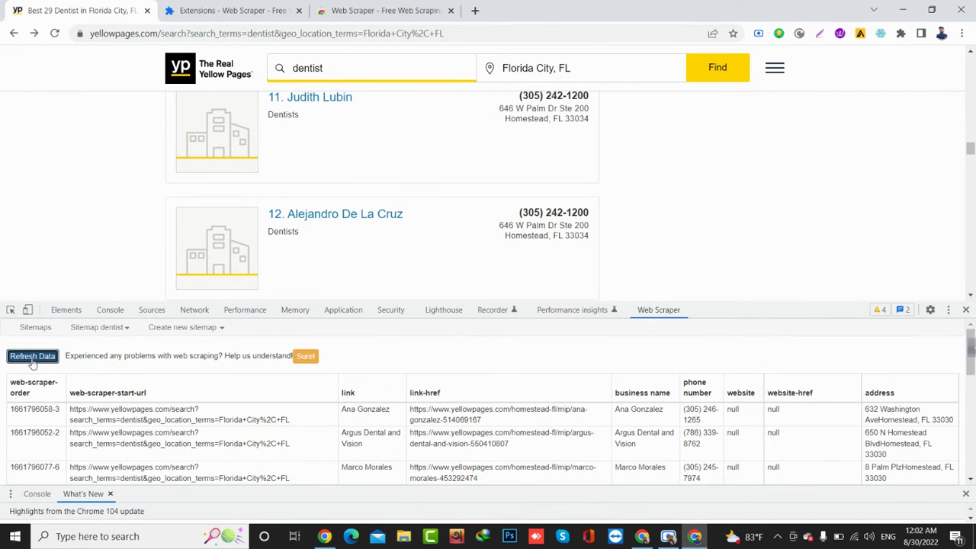
scroll(163, 427, down, 10)
scroll(165, 424, up, 5)
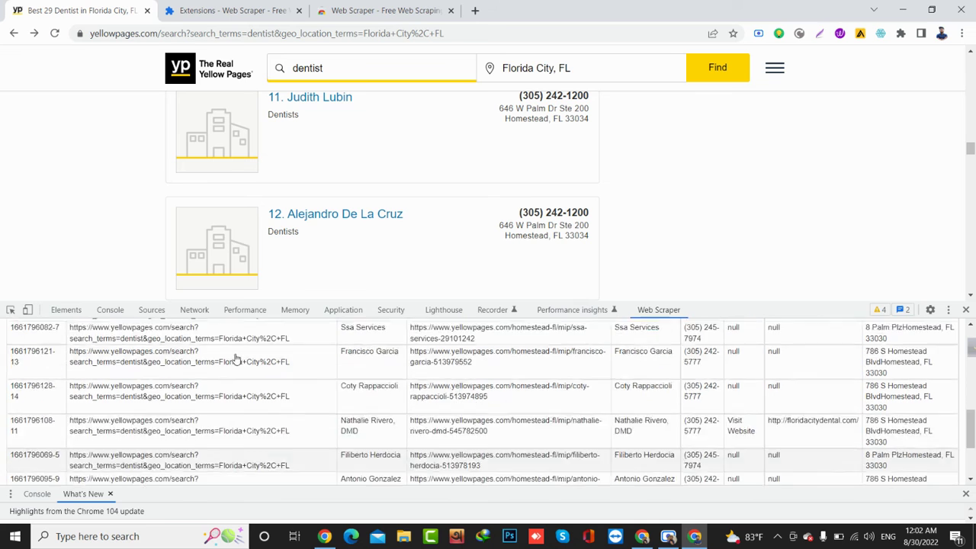
scroll(187, 457, up, 5)
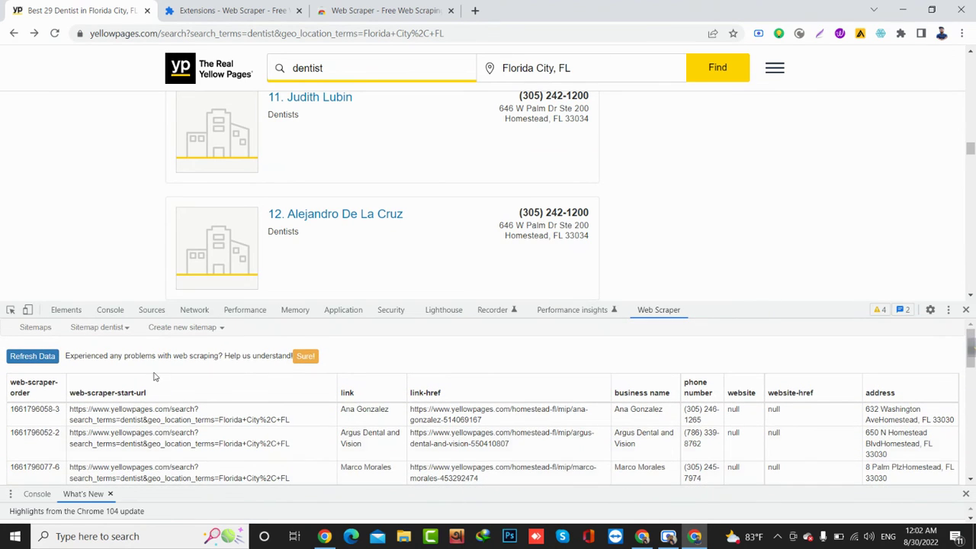
- Export the dentist sitemap data as .XLSX and open the downloaded dentist.xlsx
click(121, 329)
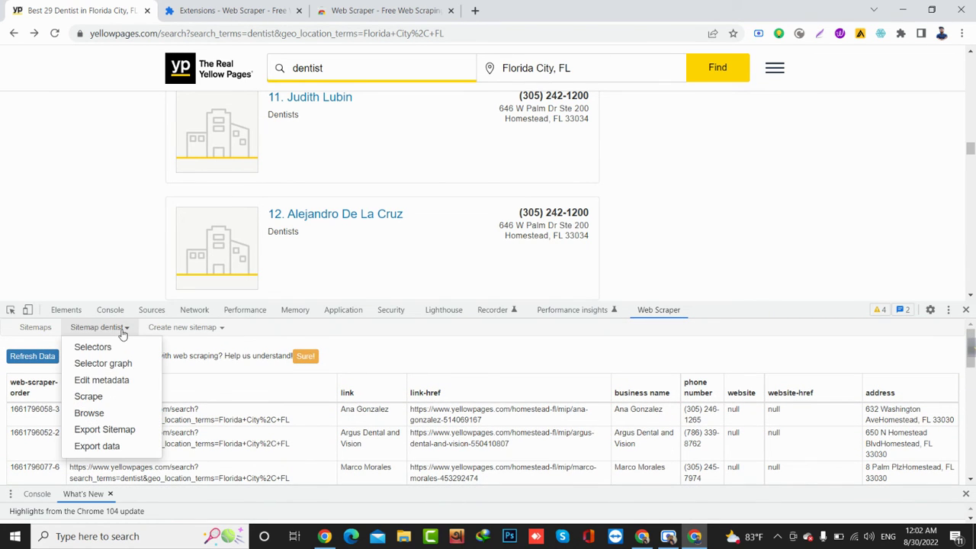
click(114, 447)
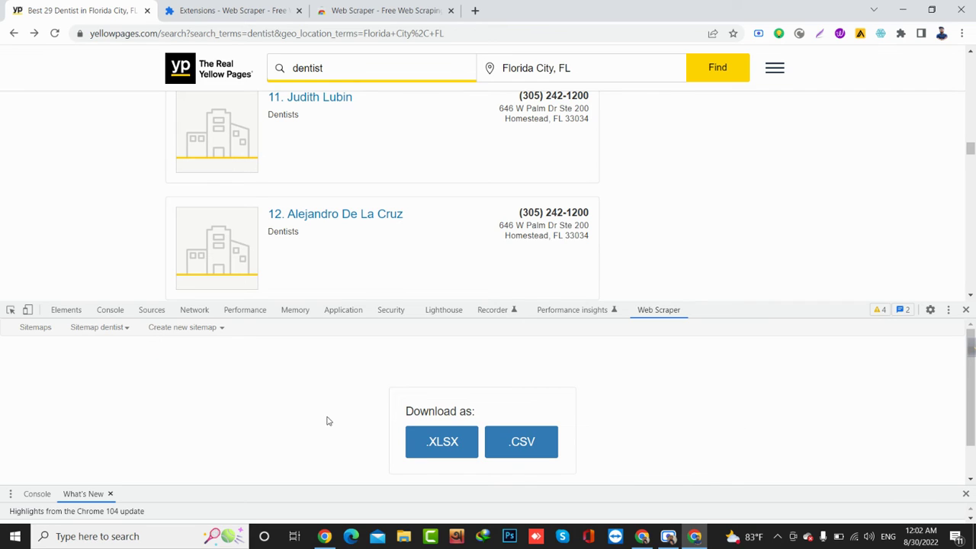
click(445, 443)
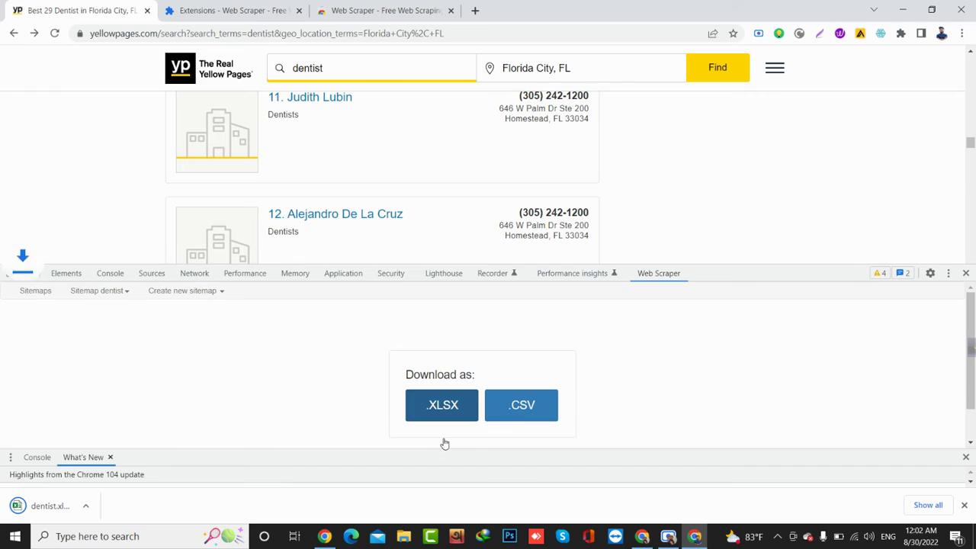
click(51, 506)
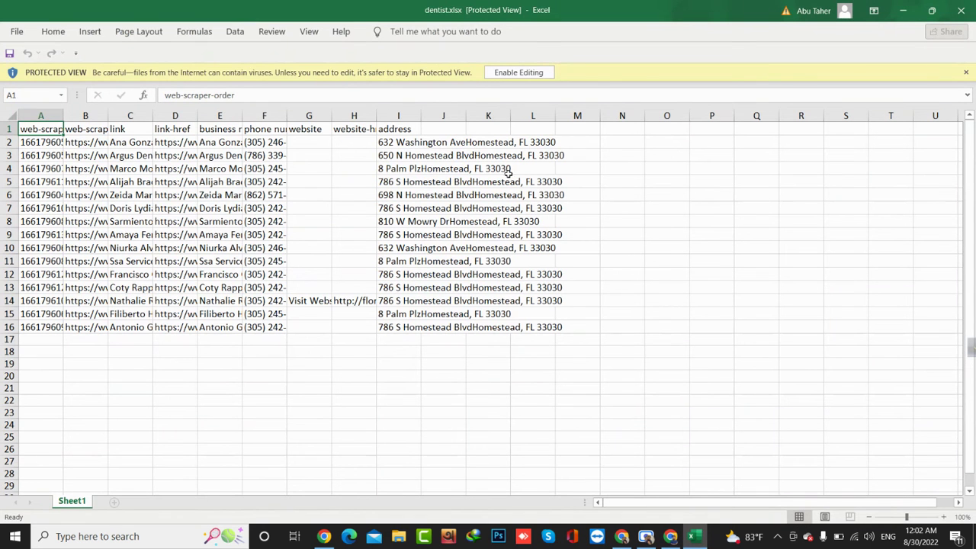
- Enable editing of dentist.xlsx and delete the web-scraper-order column
click(505, 71)
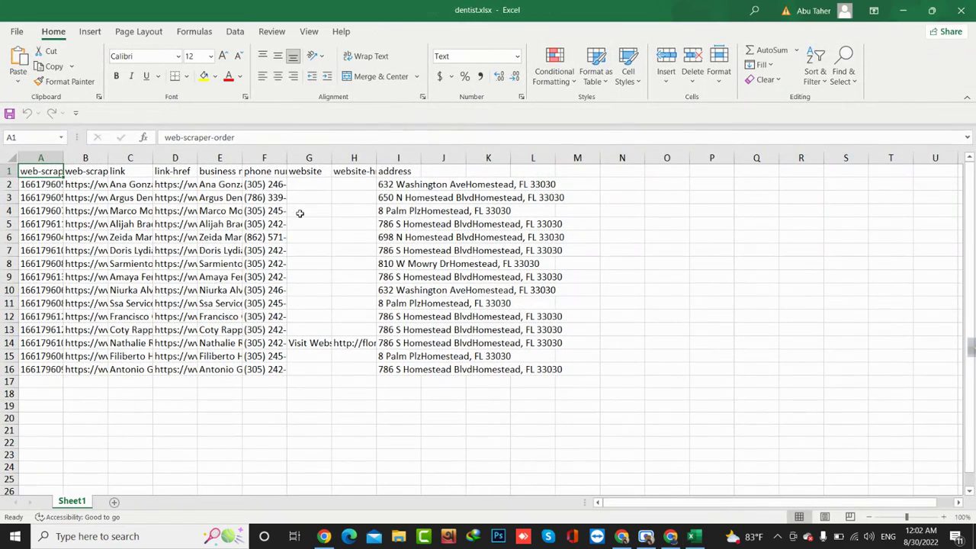
drag(63, 155, 230, 156)
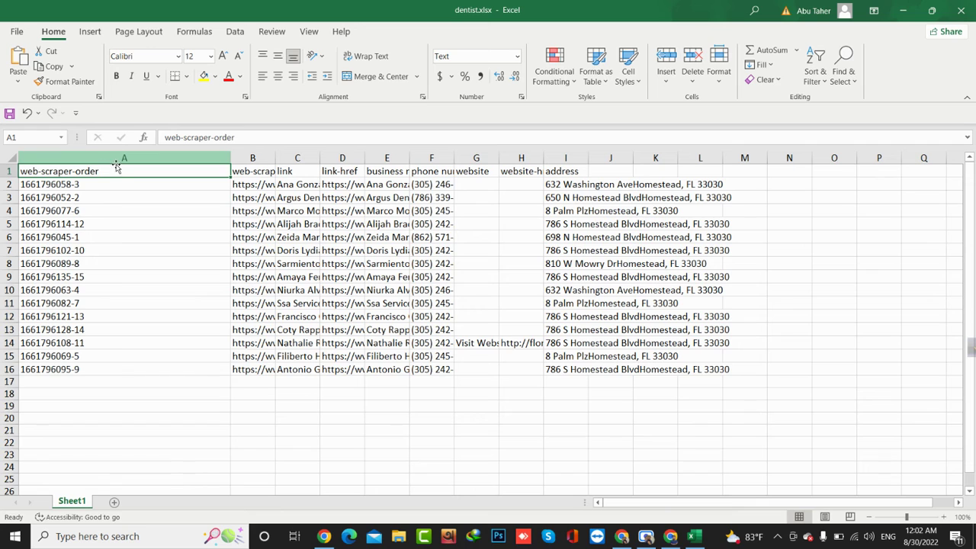
click(116, 163)
right_click(116, 162)
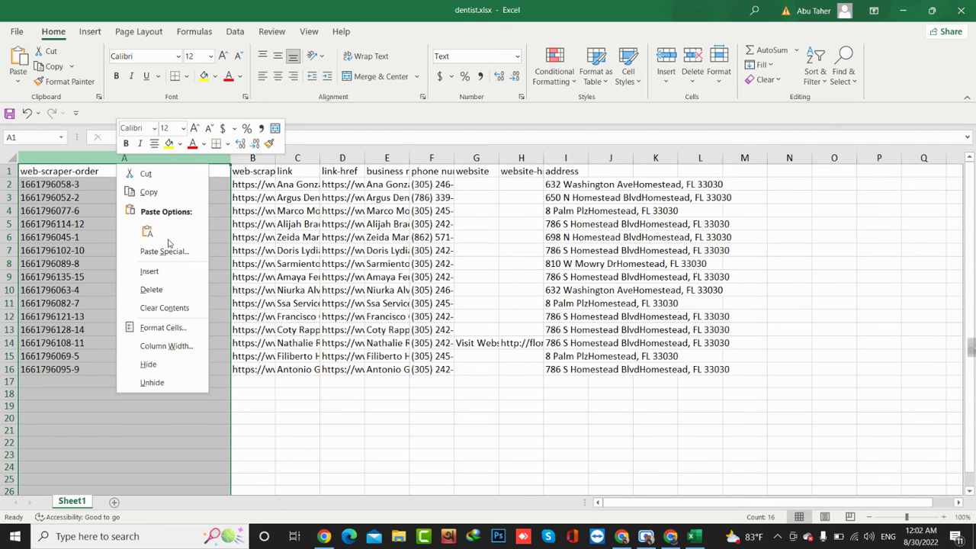
click(152, 290)
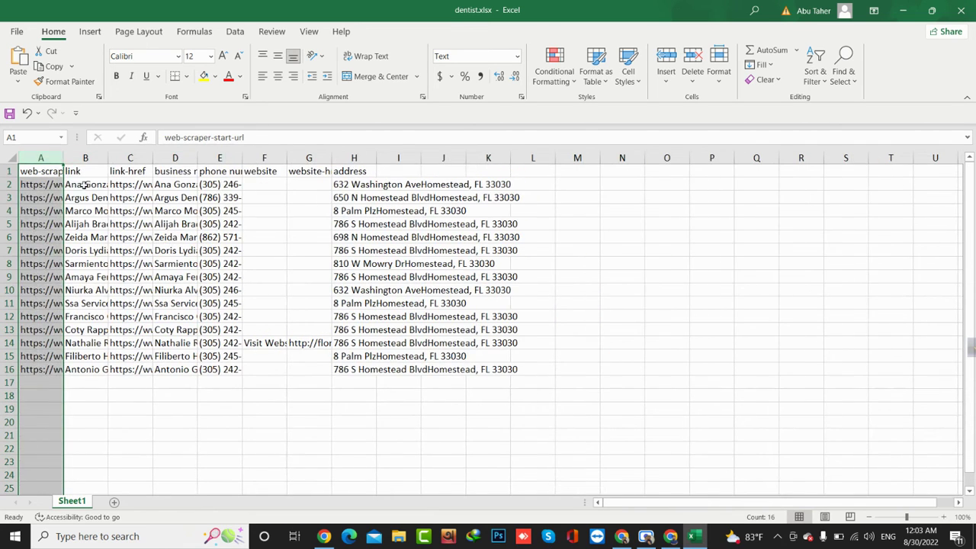
- Widen columns A, B and C so the start URLs, link names and link URLs show fully
drag(62, 163, 232, 184)
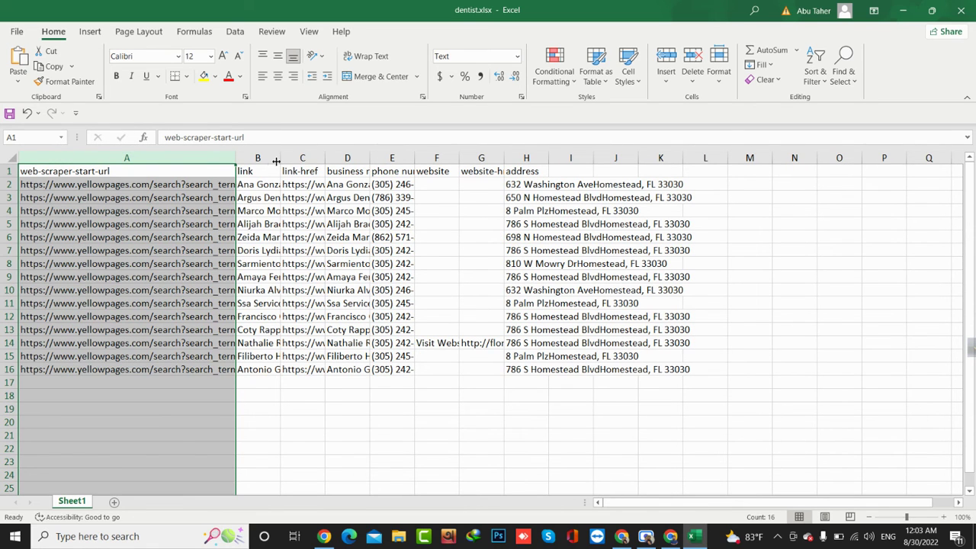
drag(280, 160, 356, 162)
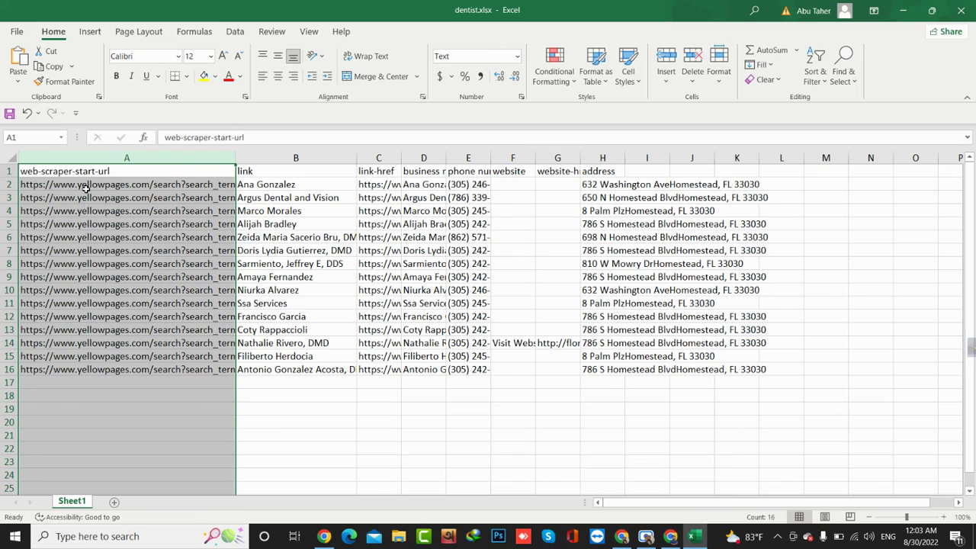
click(118, 174)
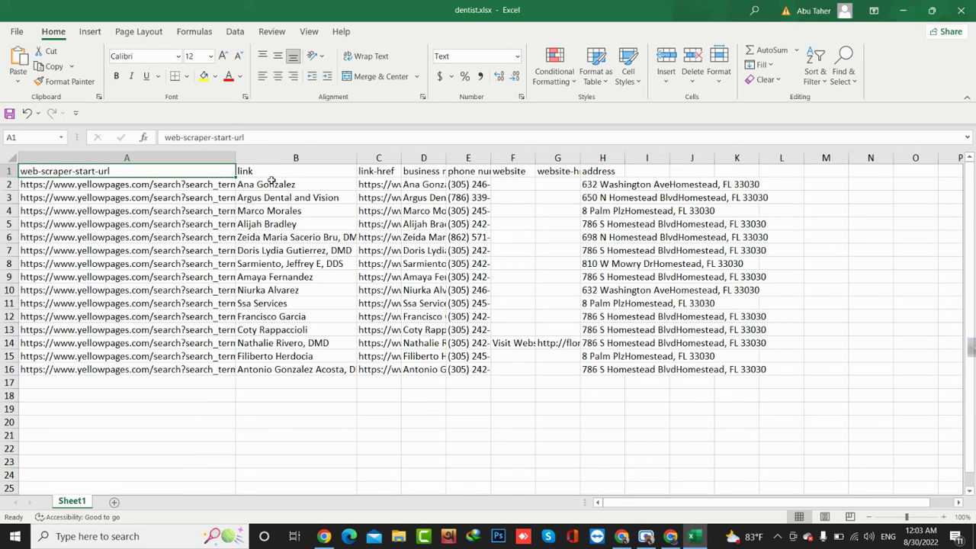
drag(400, 157, 532, 158)
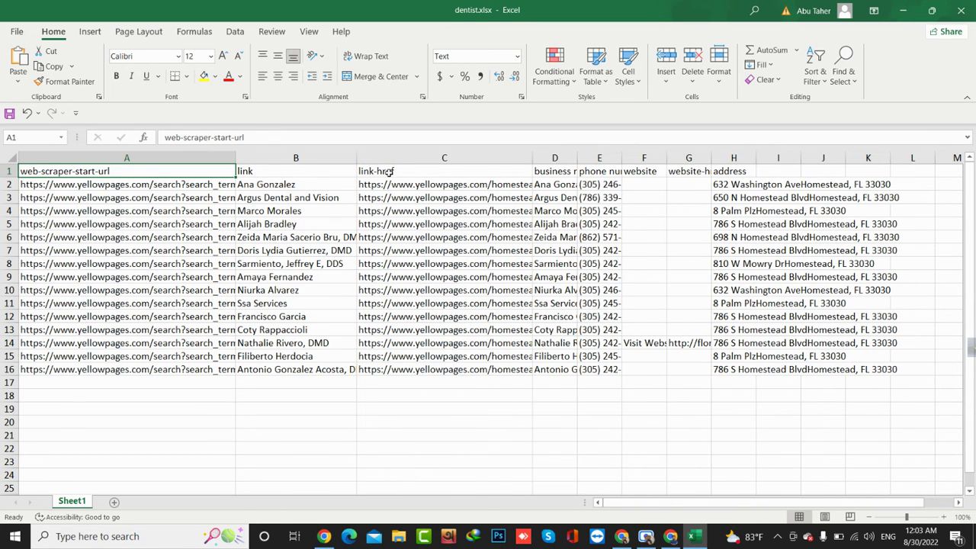
- Drag columns G, F and C wider to reveal full website-href, website and link-href contents
drag(539, 169, 764, 158)
click(561, 168)
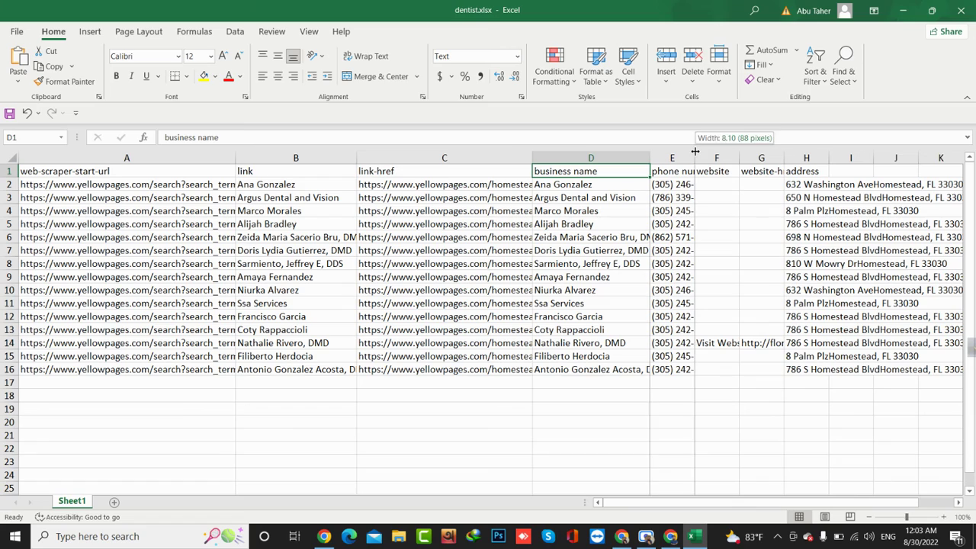
scroll(742, 302, right, 3)
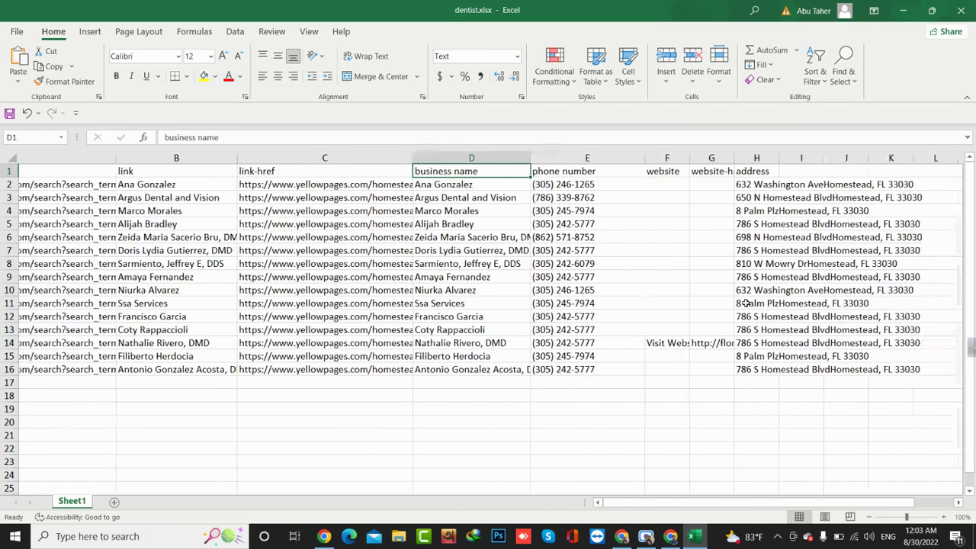
scroll(742, 302, right, 2)
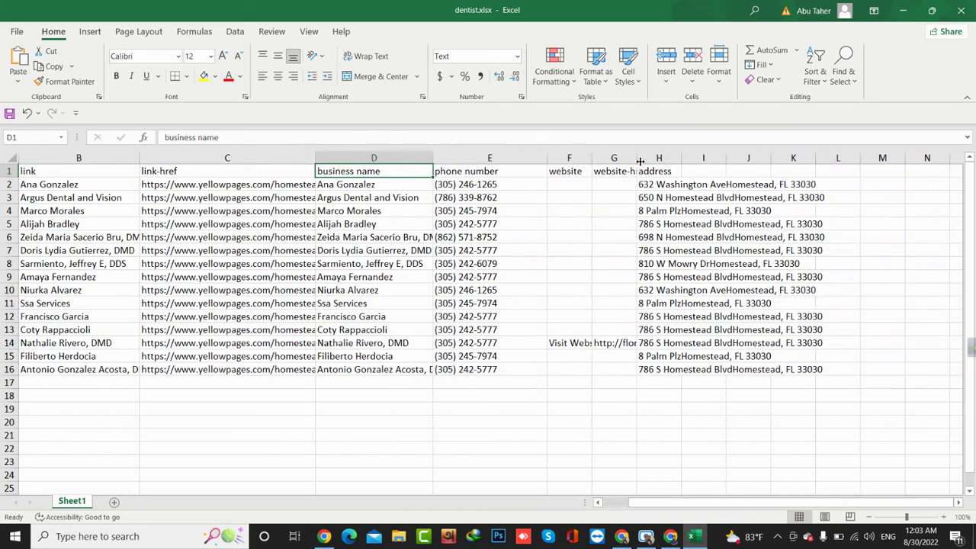
drag(637, 158, 741, 157)
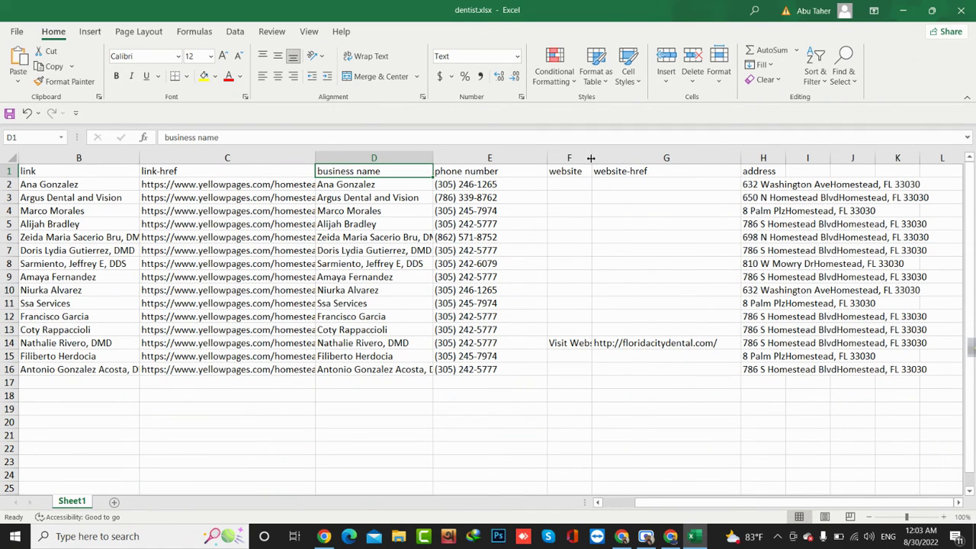
drag(591, 158, 671, 158)
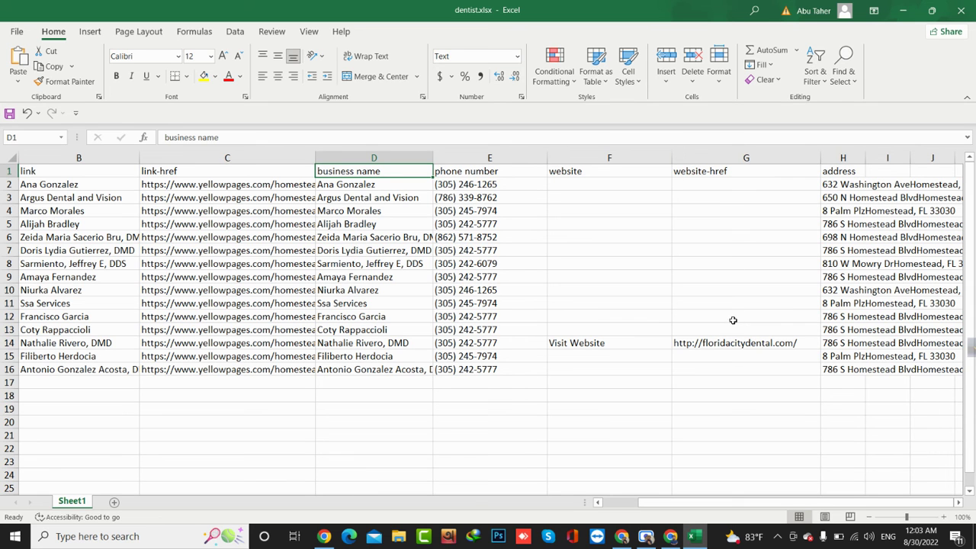
scroll(733, 349, right, 2)
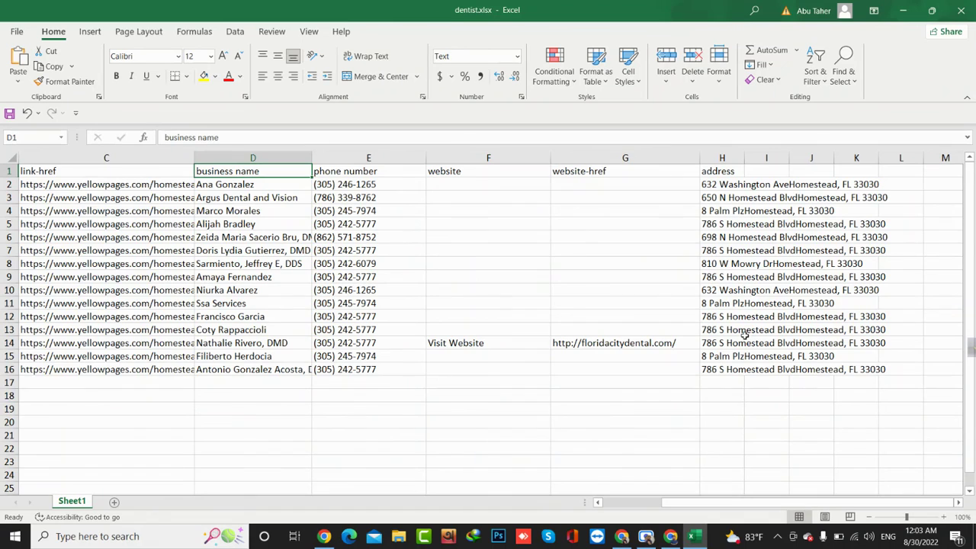
scroll(251, 316, left, 3)
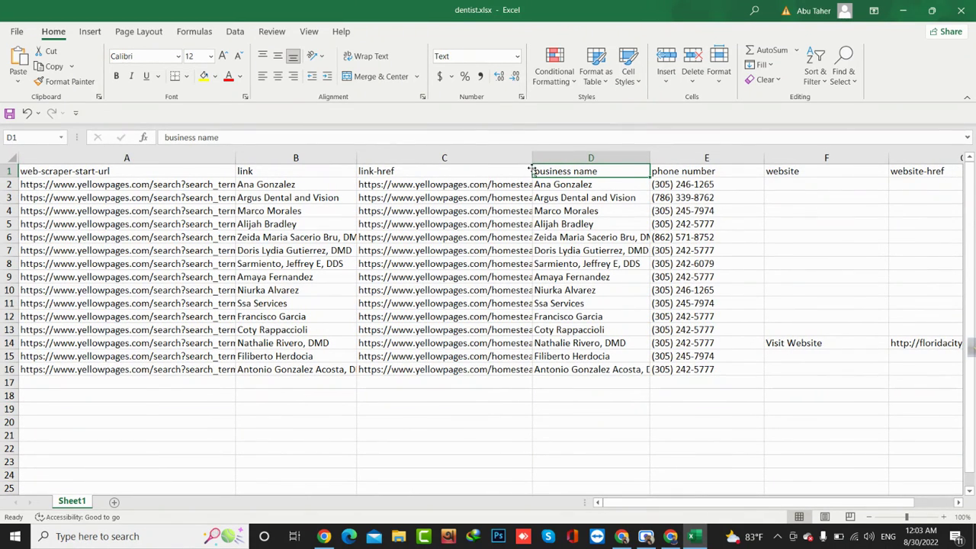
drag(532, 158, 632, 157)
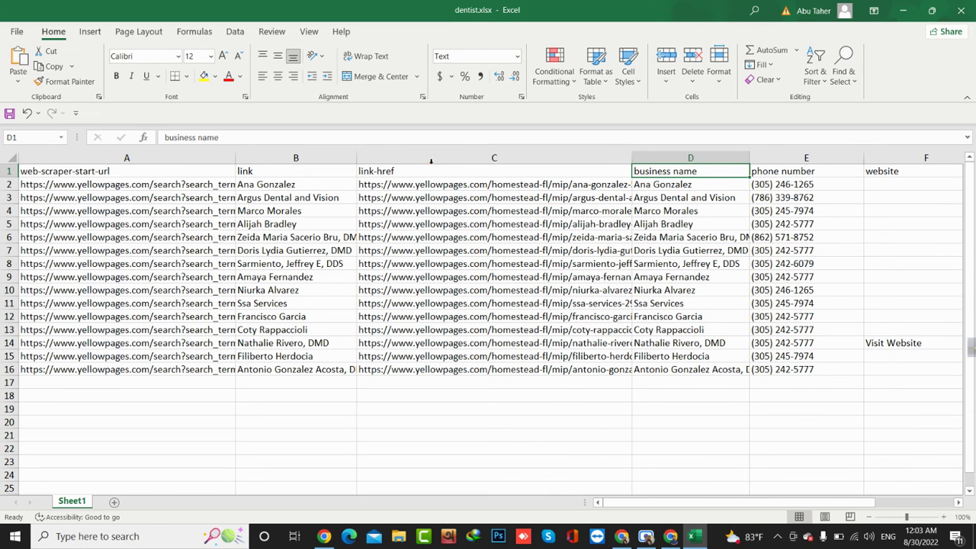
- Delete the link-href column, then center and AutoFit the business name column
click(425, 158)
right_click(426, 158)
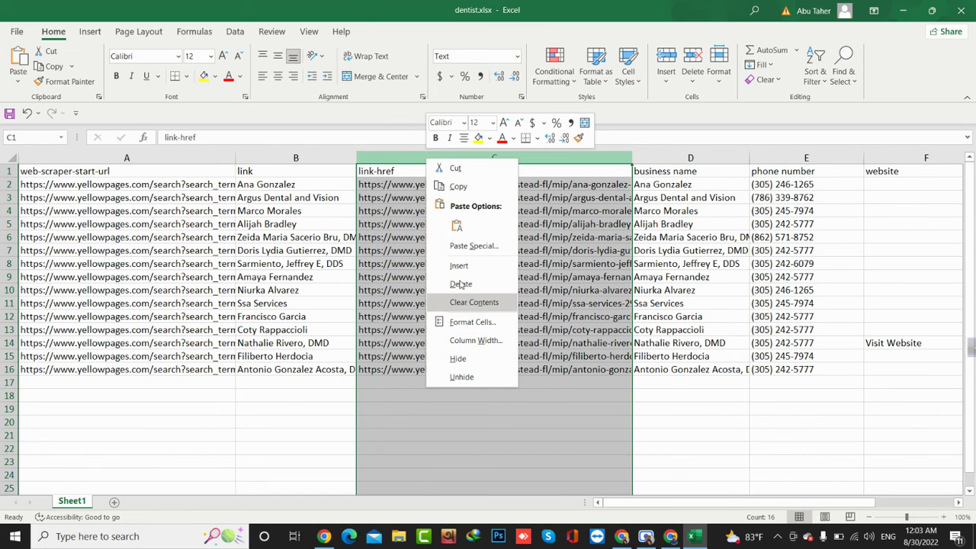
click(461, 284)
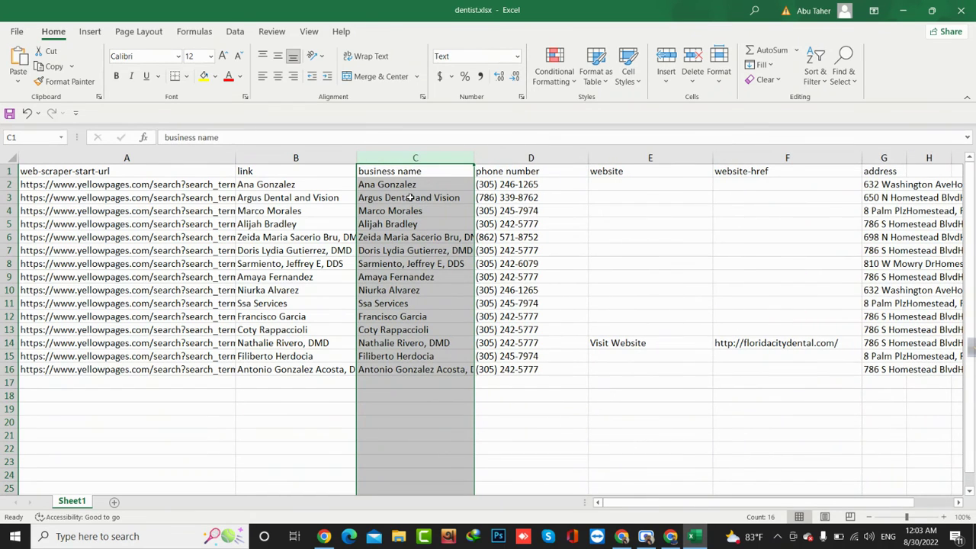
click(279, 79)
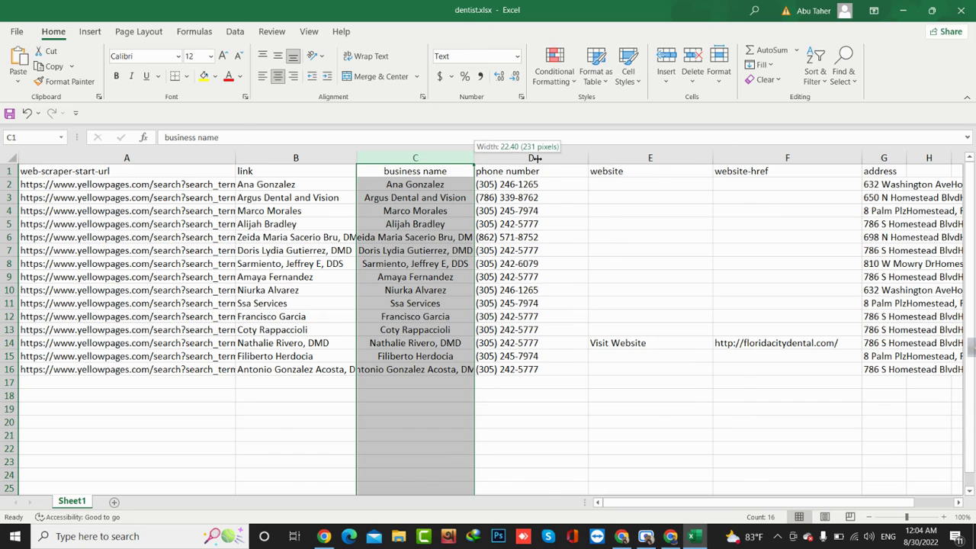
double_click(474, 160)
- Center the phone numbers in column D
drag(589, 186, 596, 429)
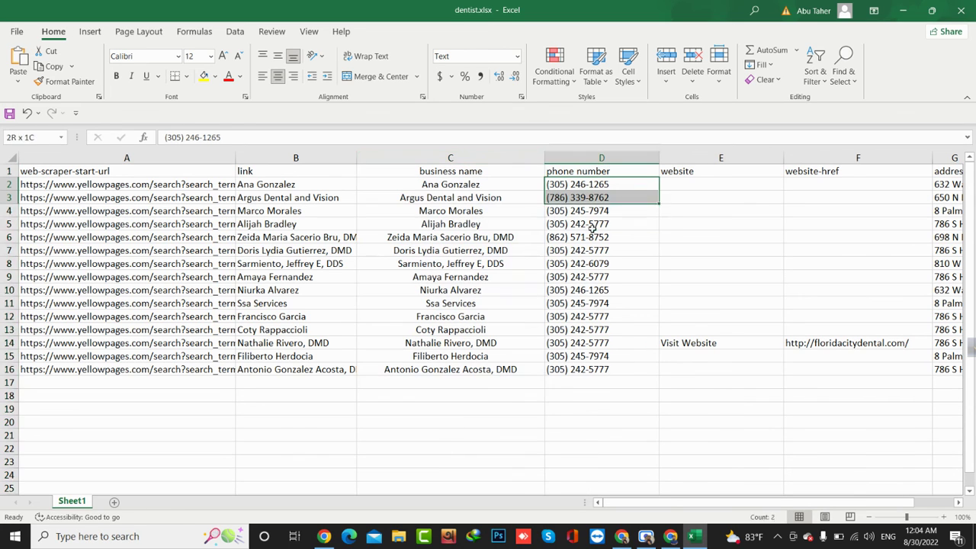
click(606, 382)
drag(605, 383, 603, 185)
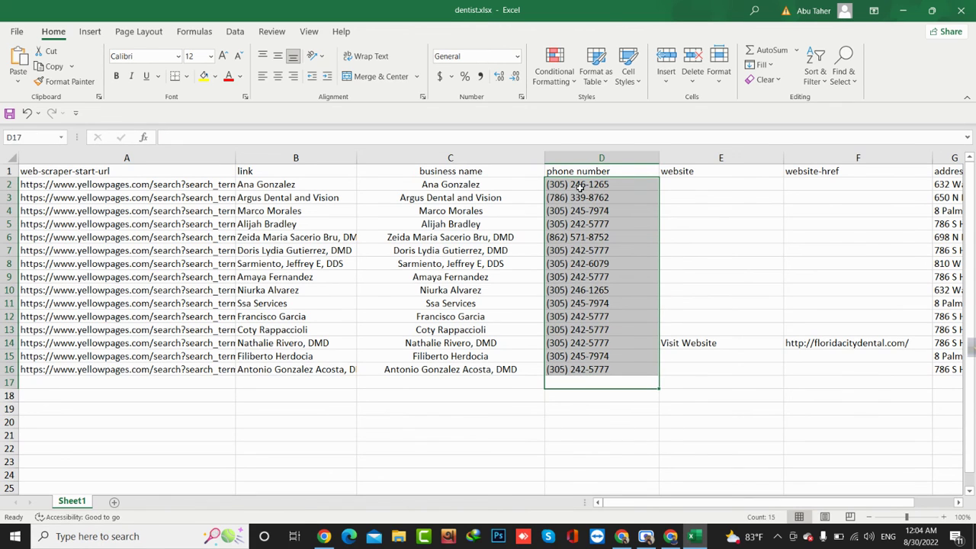
click(278, 76)
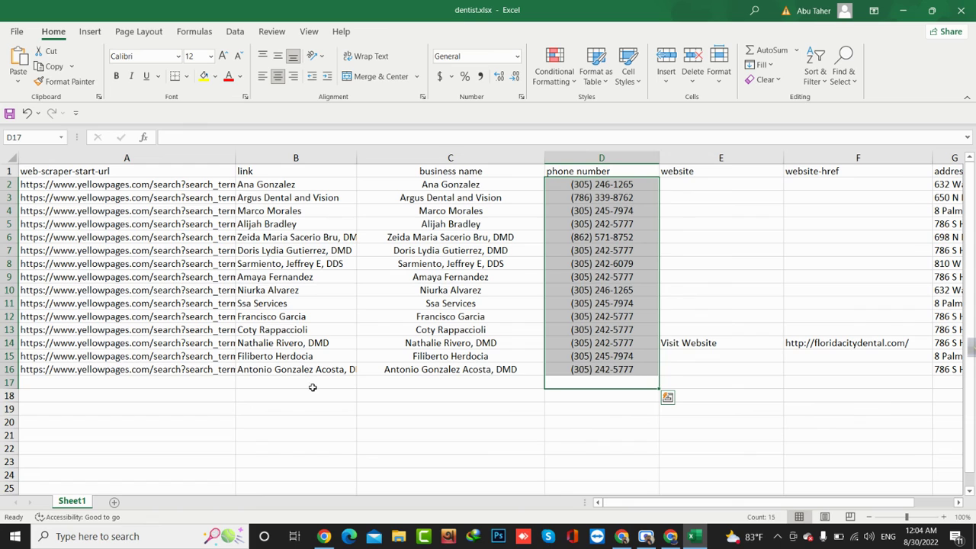
- Delete the link column so business name moves into column B
drag(313, 384, 259, 176)
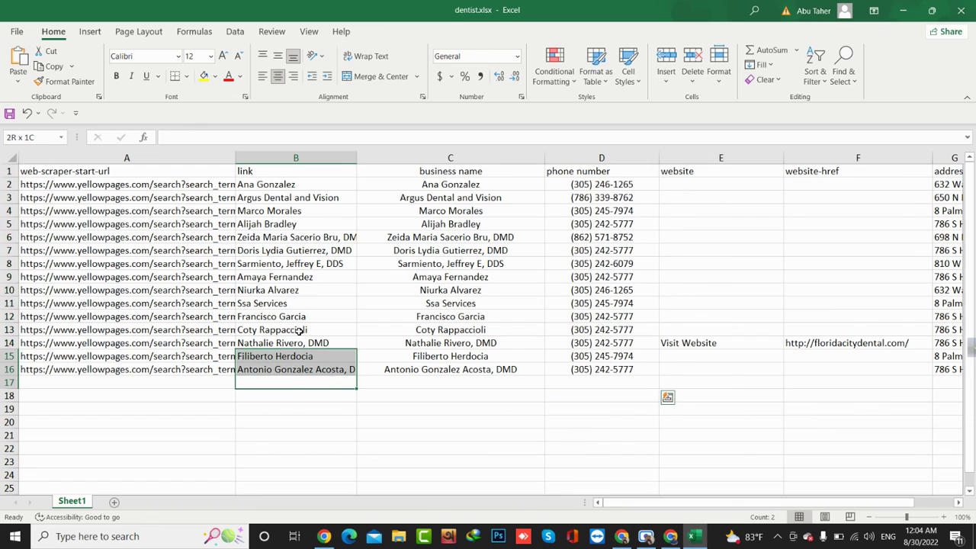
click(296, 156)
right_click(297, 156)
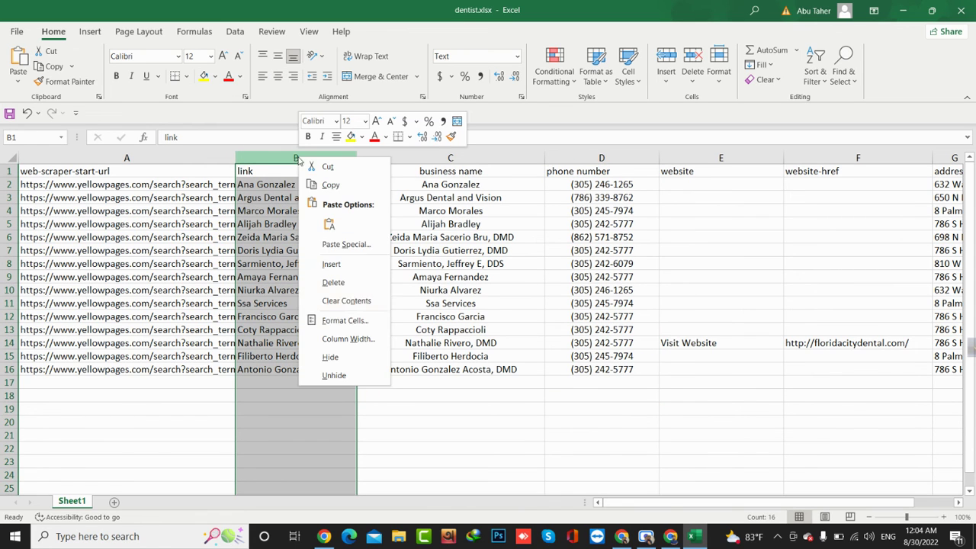
click(340, 284)
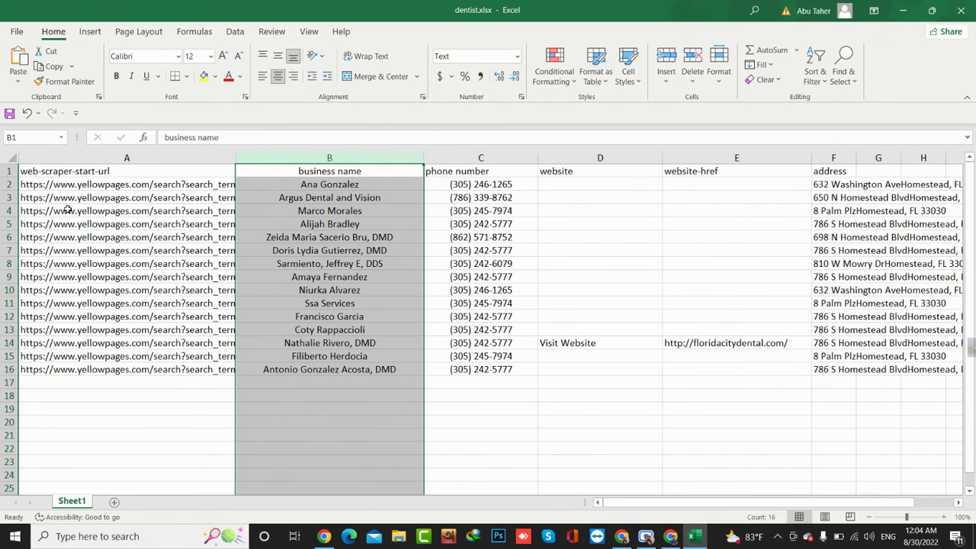
drag(64, 183, 122, 171)
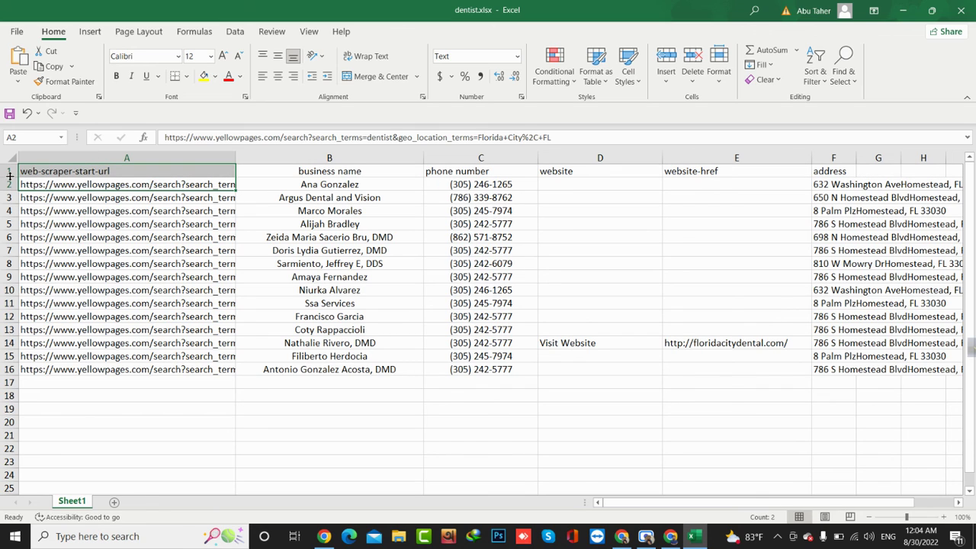
mouse_move(48, 171)
mouse_down()
mouse_move(442, 171)
mouse_move(86, 173)
mouse_up()
- Fill the business name header cell B1 with the standard yellow colour
click(90, 173)
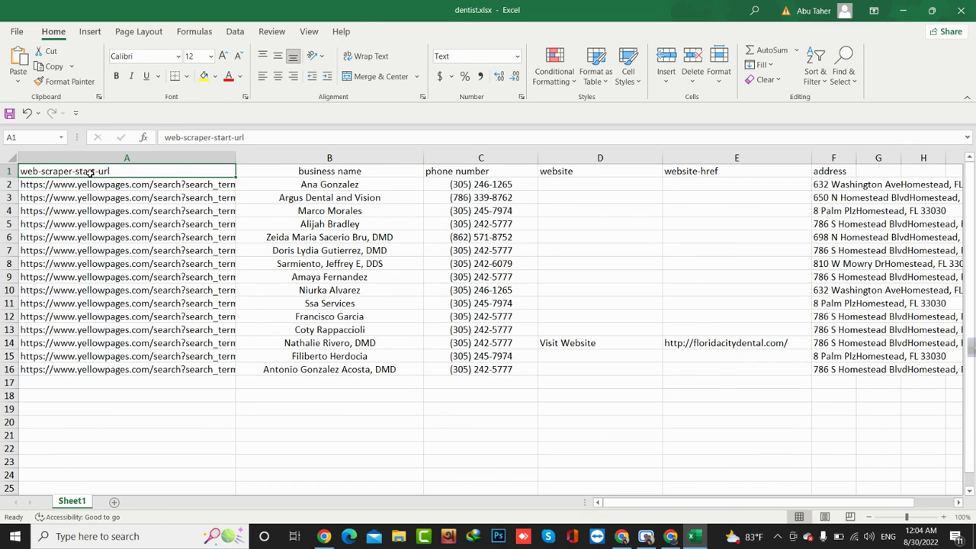
click(359, 174)
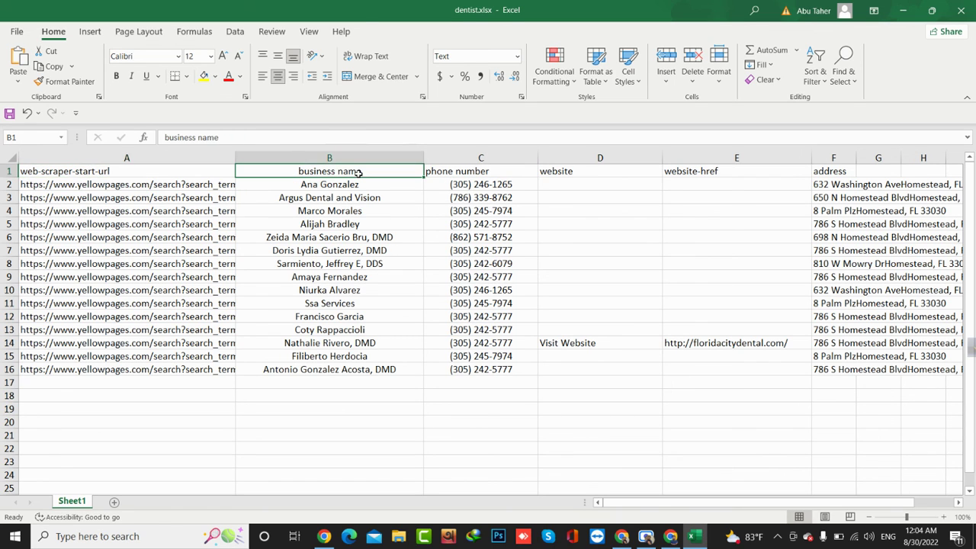
click(215, 76)
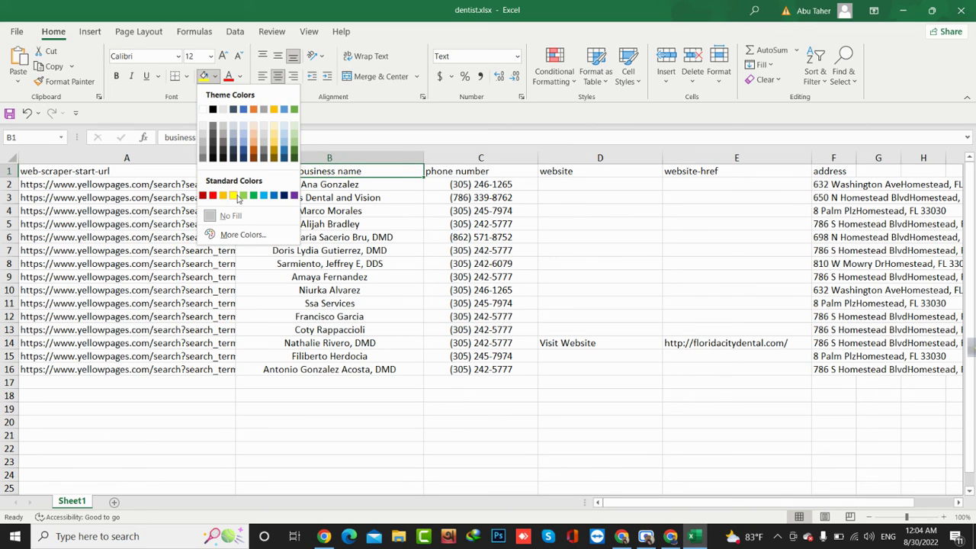
click(234, 196)
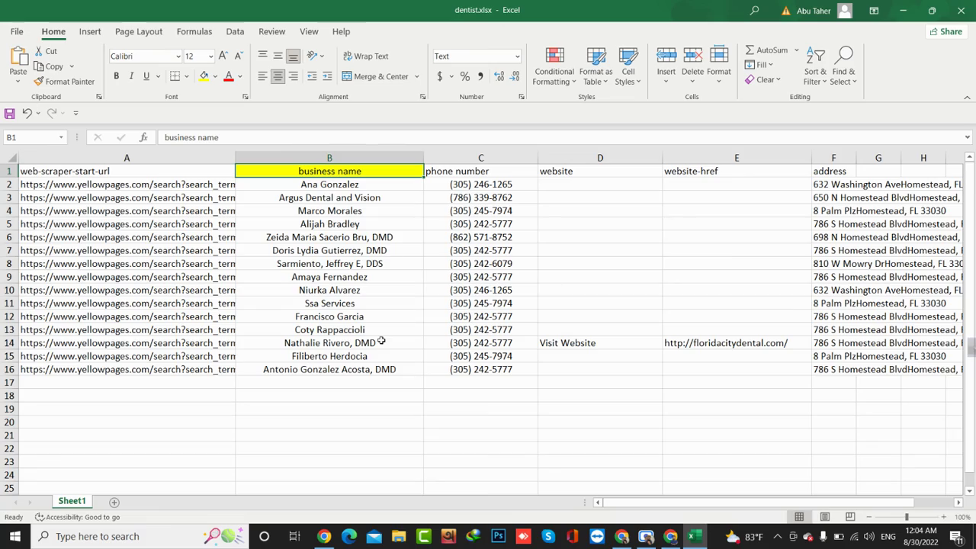
scroll(381, 341, down, 2)
scroll(381, 340, up, 2)
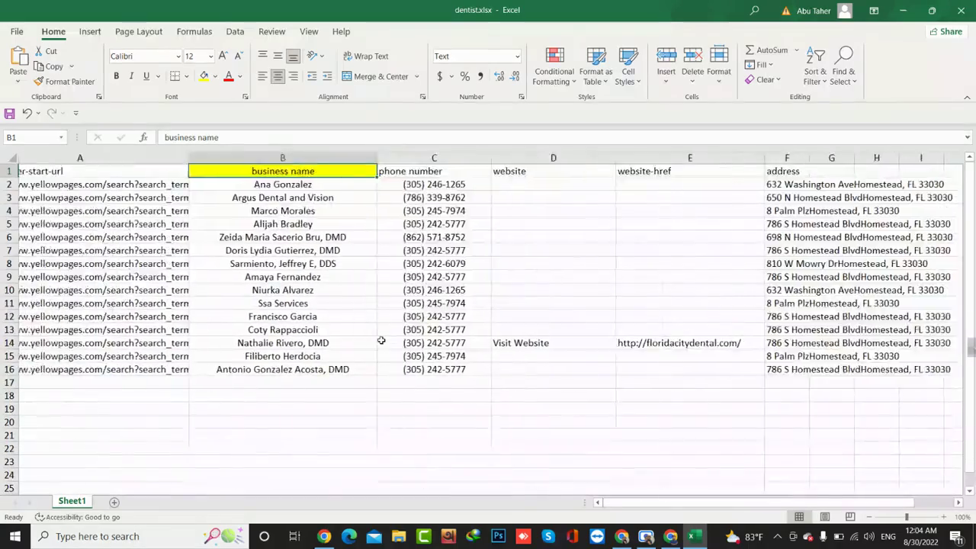
scroll(381, 341, right, 5)
scroll(381, 341, left, 2)
scroll(381, 341, left, 2)
scroll(381, 341, left, 1)
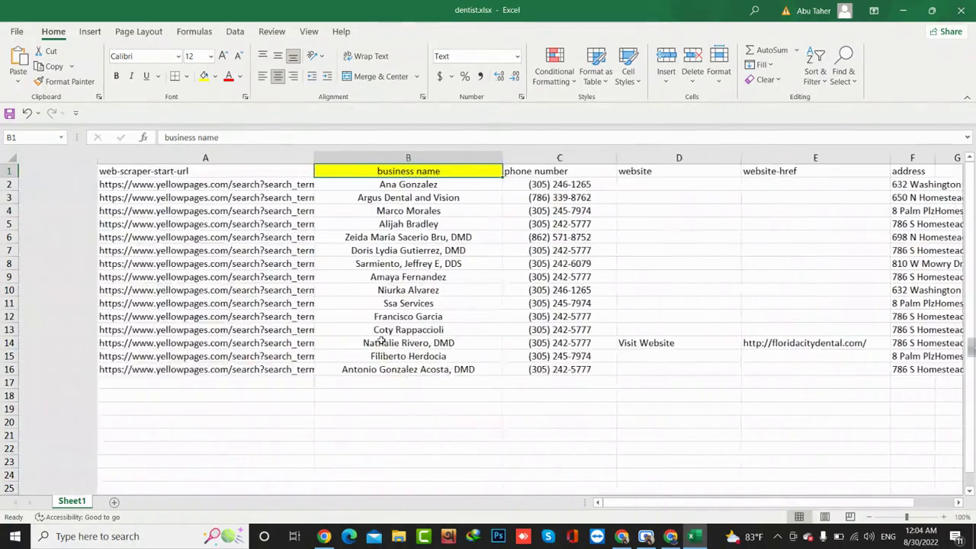